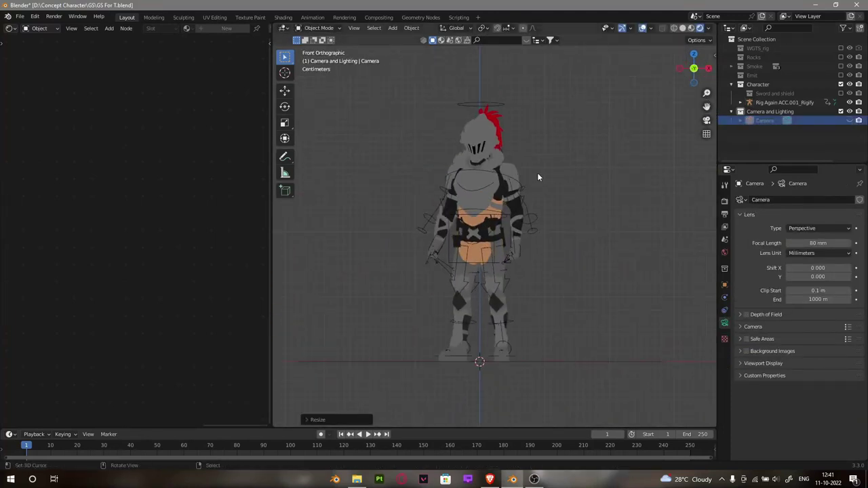
Add a Sun light angled down across the knight, checked from top and front views
key("shift+a")
left_click(629, 158)
key("g")
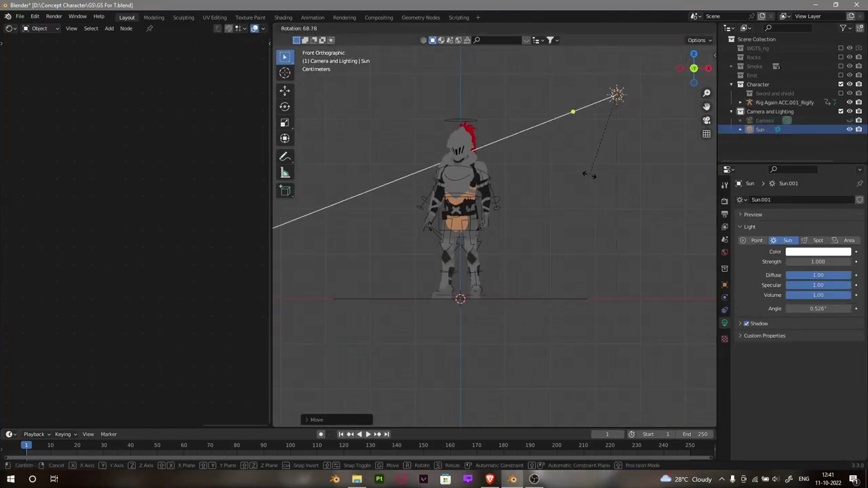
key("KP_7")
left_click(613, 275)
key("KP_1")
Replace the knight's flat RGB colour node with a Principled BSDF feeding Material Output
left_click(502, 260)
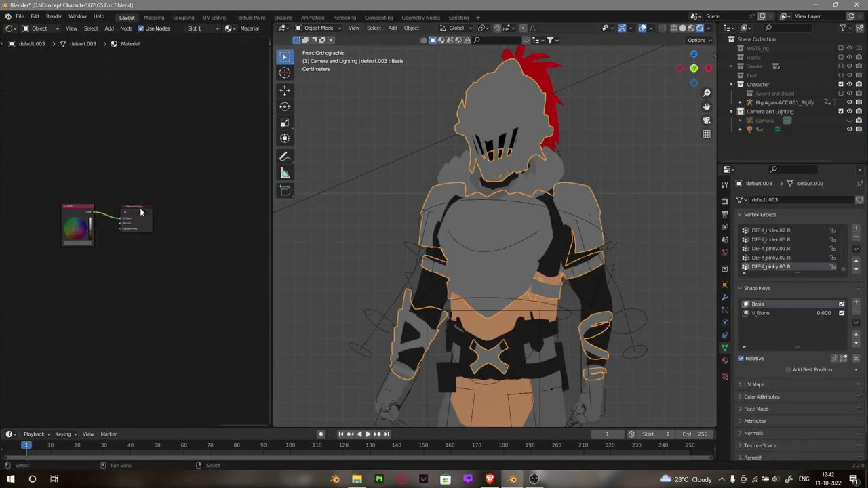
key("x")
key("shift+a")
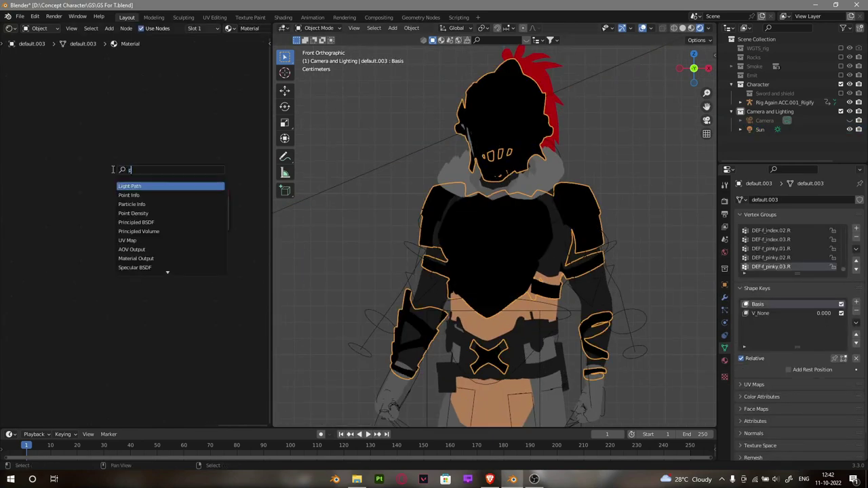
left_click(165, 186)
left_click(137, 177)
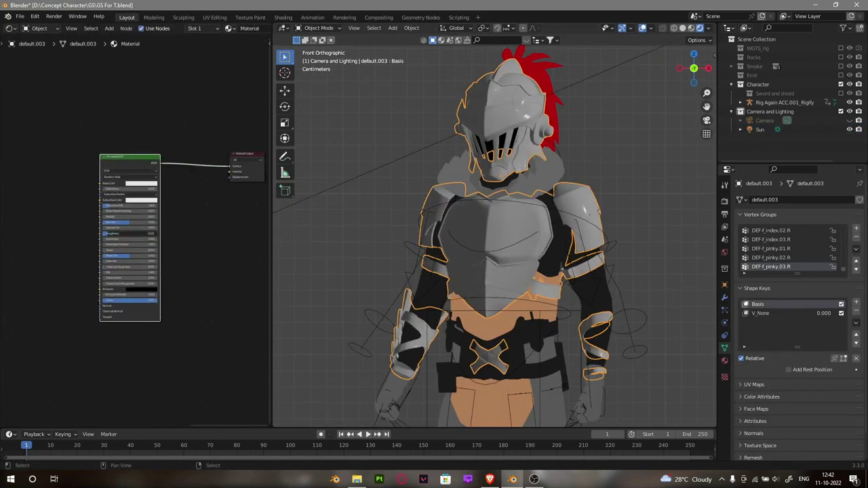
middle_click_drag(502, 224, 530, 212)
scroll(530, 212, "up", 3)
left_click_drag(129, 157, 40, 161)
Add Shader to RGB and a Constant ColorRamp with the white stop at 0.100
key("shift+a")
type("shade")
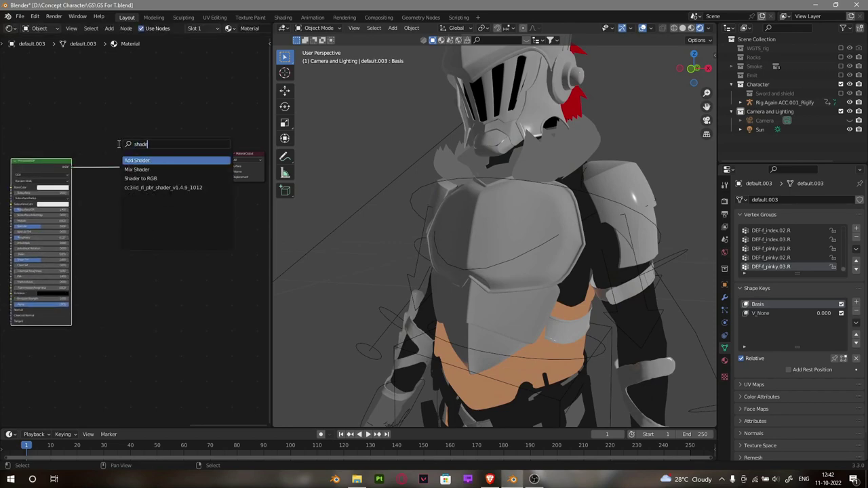
left_click(141, 178)
key("shift+a")
left_click(242, 169)
left_click(188, 171)
left_click(188, 204)
scroll(210, 163, "up", 3)
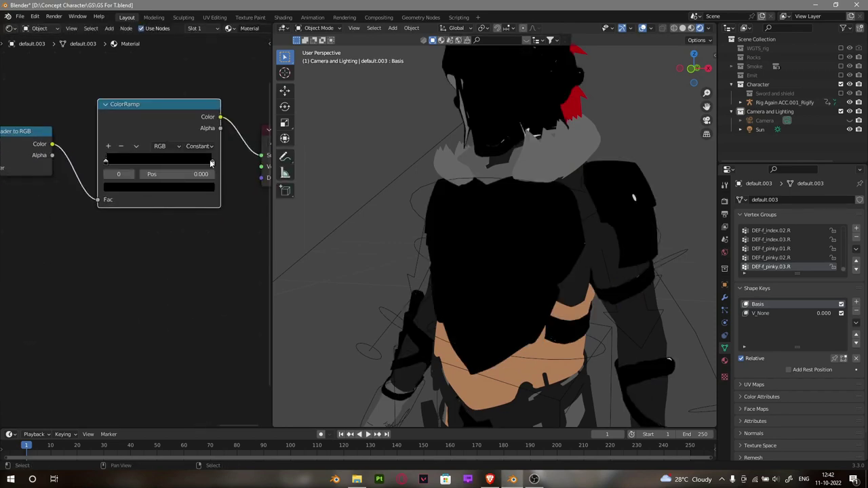
left_click_drag(210, 163, 116, 160)
Nudge the ColorRamp white stop further right and darken its colour to grey
middle_click_drag(529, 156, 530, 189)
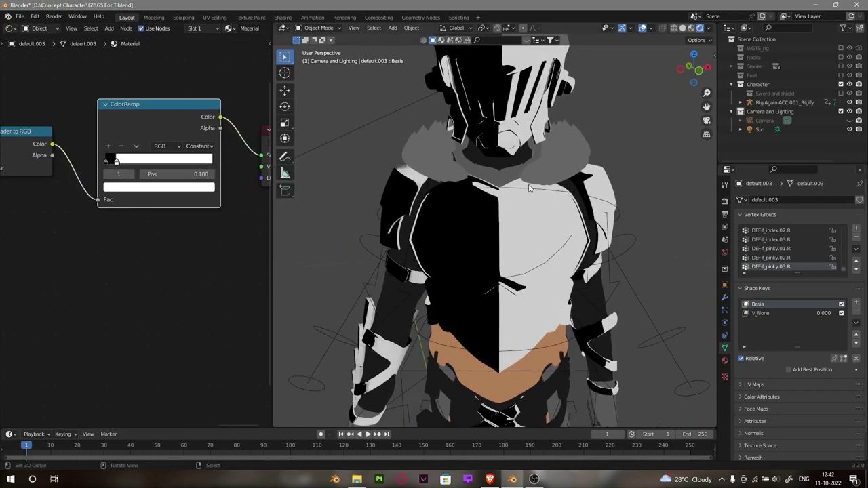
scroll(117, 160, "up", 2)
left_click_drag(116, 239, 120, 241)
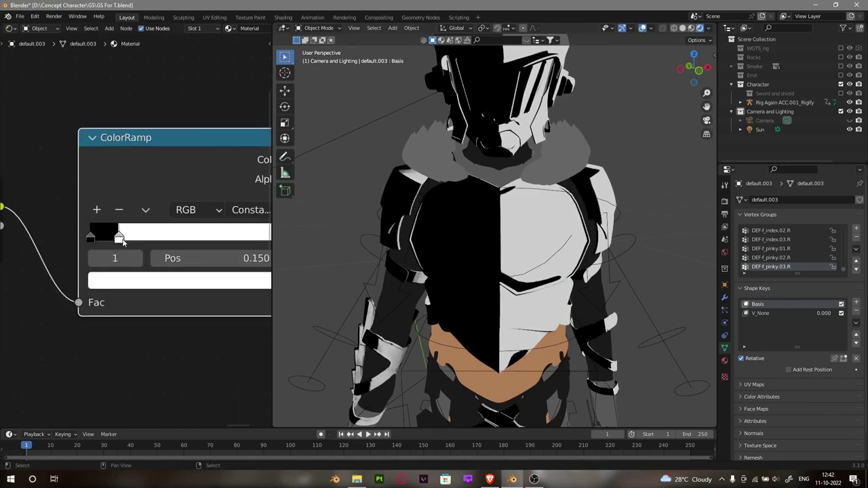
key("Right")
left_click(90, 237)
left_click(144, 280)
scroll(152, 270, "down", 2)
left_click(152, 270)
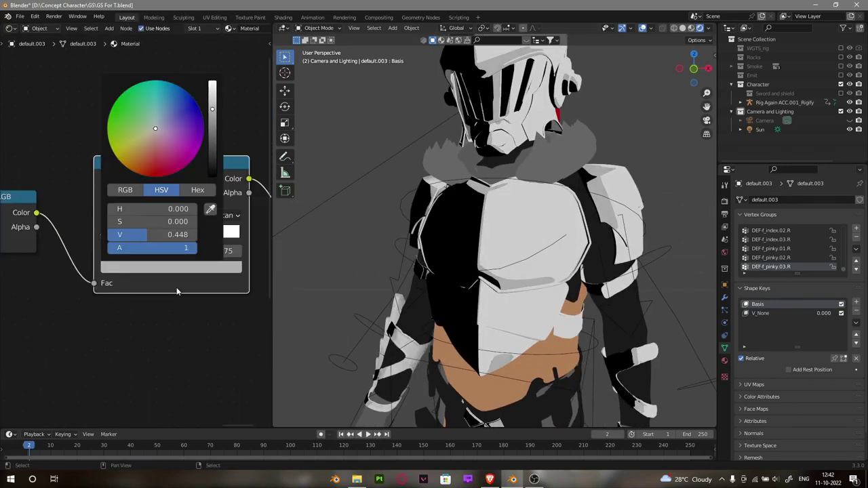
Set the Mix node to Multiply with a darker second colour and inspect the shading
left_click(190, 251)
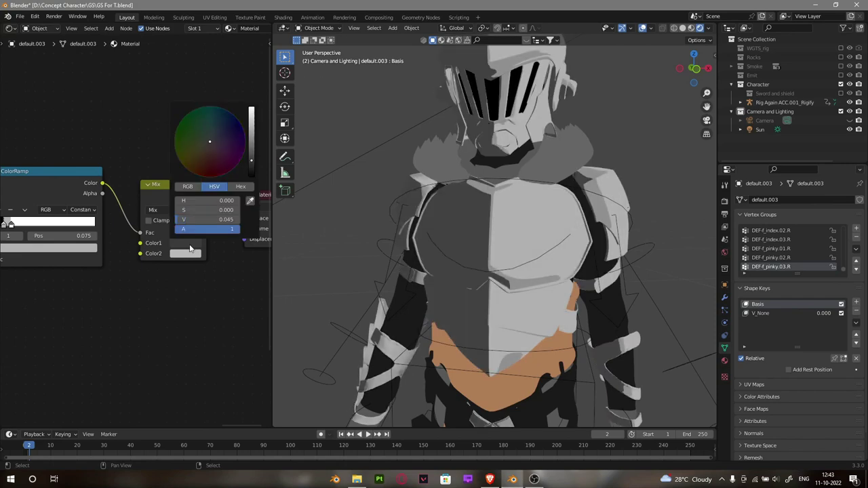
scroll(170, 224, "up", 1)
left_click(163, 197)
left_click(139, 227)
left_click(155, 250)
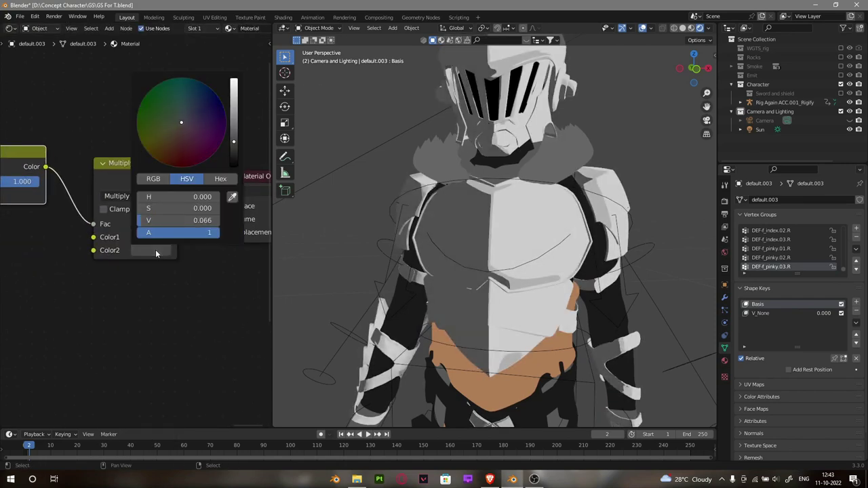
middle_click_drag(475, 271, 568, 247)
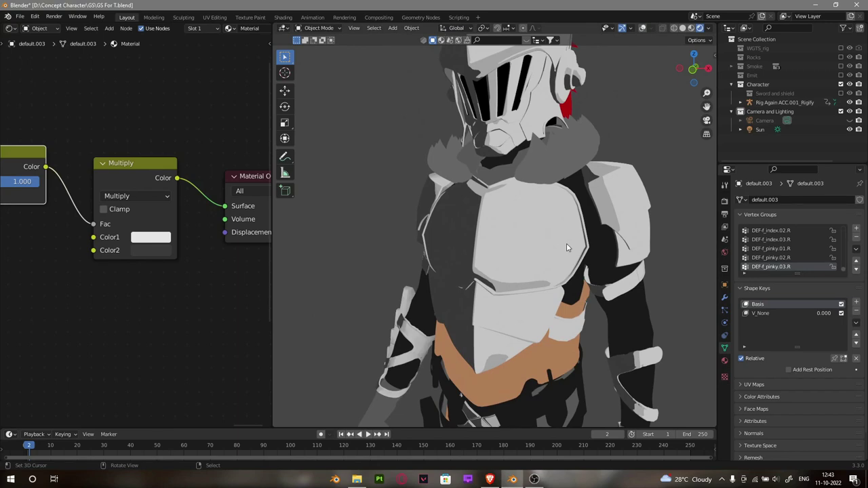
scroll(149, 228, "down", 5)
middle_click_drag(536, 211, 566, 201)
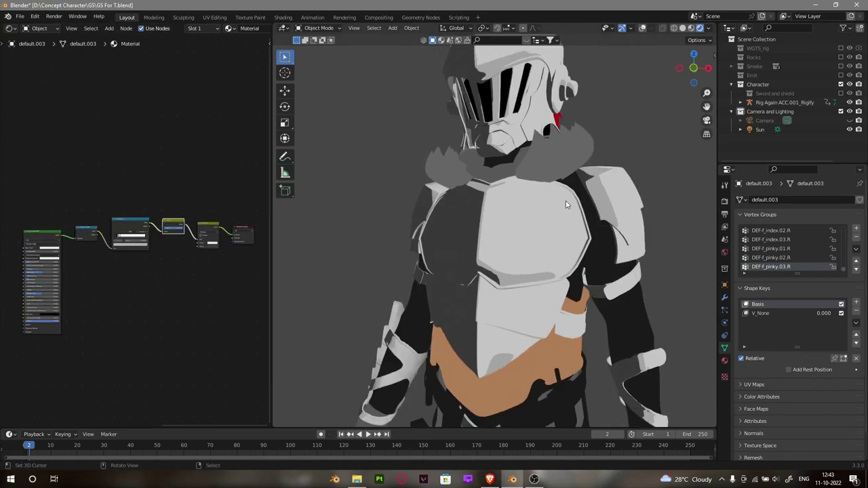
Duplicate the toon node row above the original as a second highlight branch
key("shift+a")
left_click(136, 194)
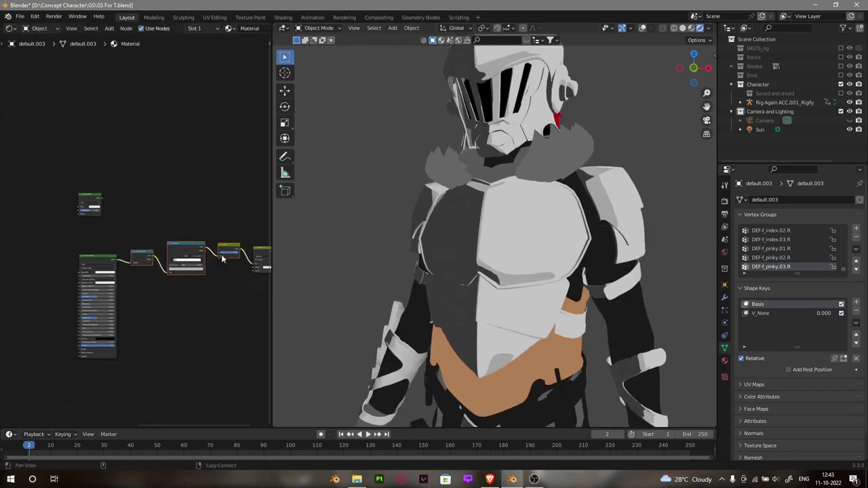
left_click(207, 203)
scroll(110, 226, "up", 4)
scroll(475, 272, "down", 3)
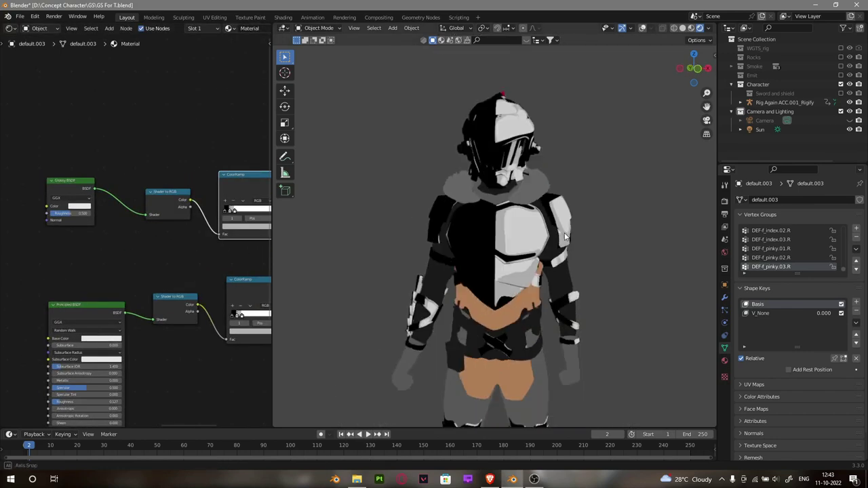
scroll(475, 271, "up", 3)
middle_click_drag(475, 271, 460, 407)
scroll(136, 271, "down", 3)
key("KP_0")
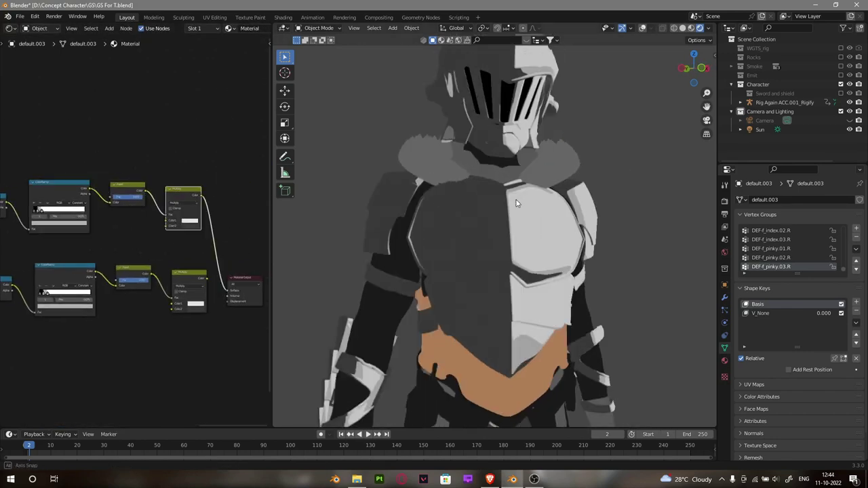
Adjust the ColorRamp stop positions, adding a grey mid-tone stop near 0.04
scroll(473, 207, "up", 5)
scroll(68, 234, "up", 2)
scroll(67, 234, "up", 2)
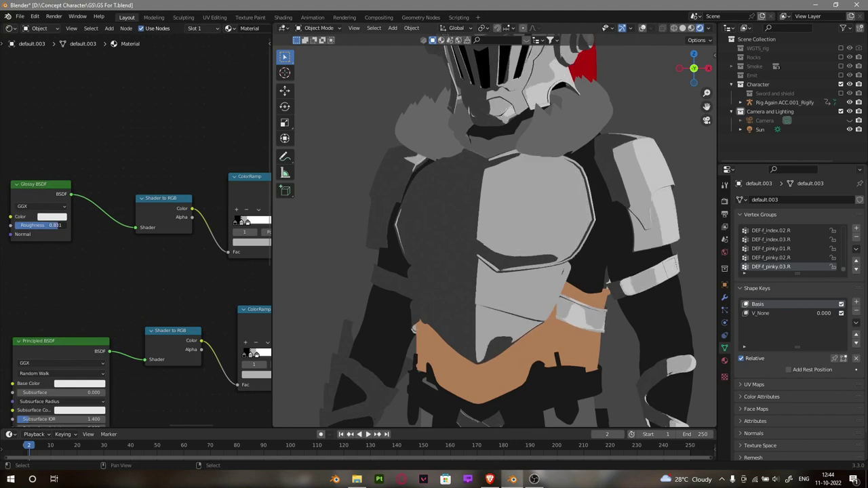
scroll(495, 230, "down", 3)
scroll(88, 244, "up", 3)
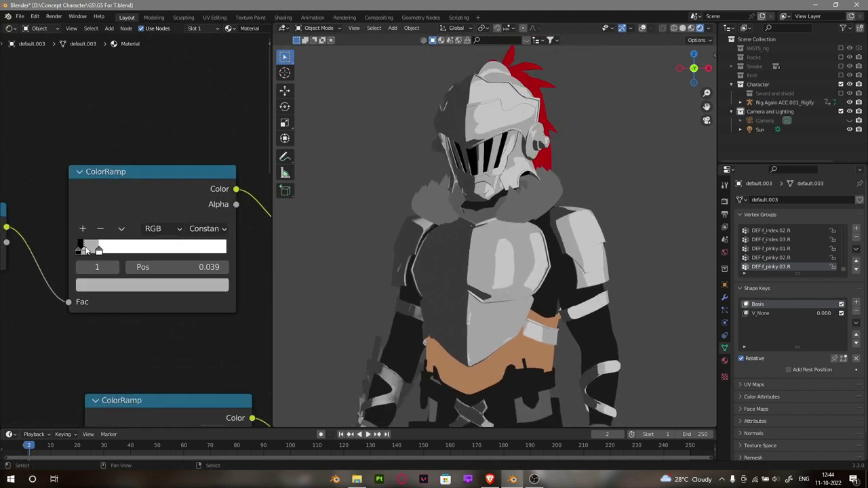
left_click_drag(82, 248, 91, 249)
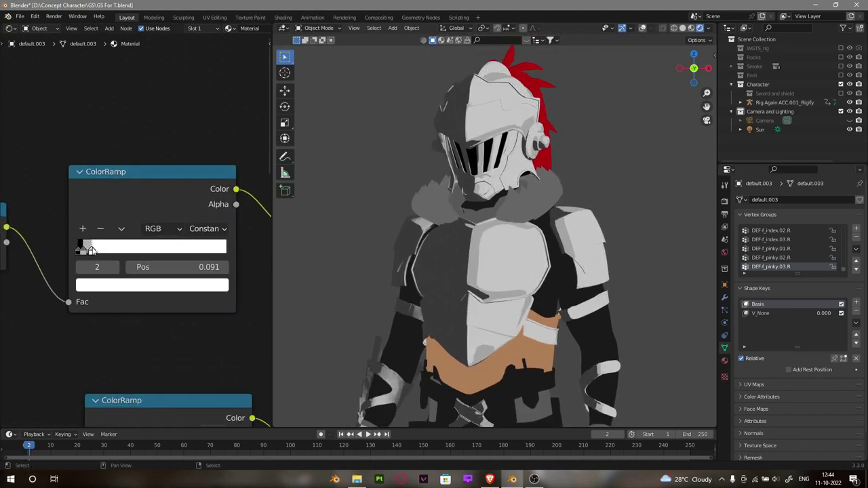
scroll(91, 250, "down", 2)
scroll(102, 245, "up", 2)
left_click_drag(101, 234, 106, 234)
scroll(95, 244, "up", 1)
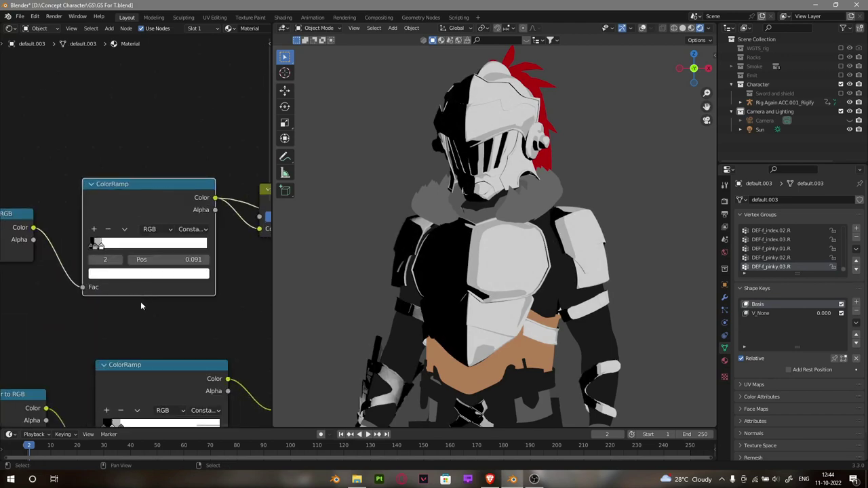
scroll(74, 251, "up", 1)
left_click(68, 257)
mouse_move(68, 257)
left_mouse_down()
mouse_move(88, 259)
mouse_move(74, 251)
left_mouse_up()
scroll(102, 224, "down", 5)
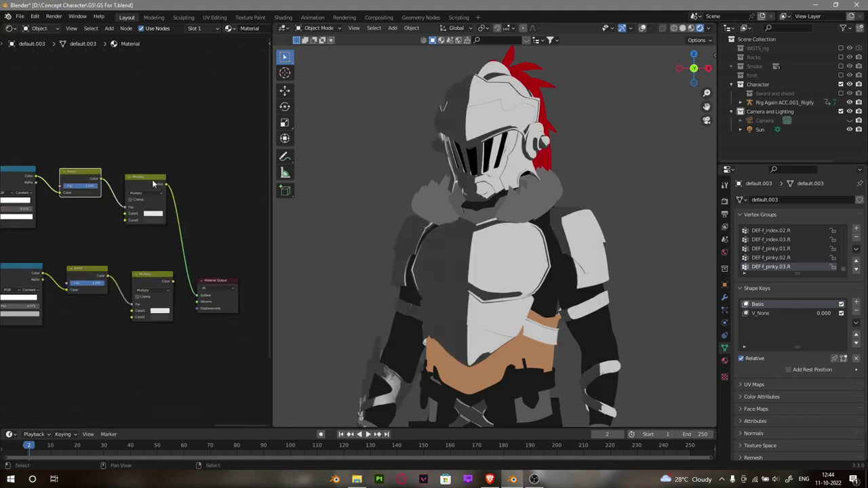
Change the blend node to Mix with a black first colour and bright red second colour
scroll(116, 235, "up", 4)
left_click(89, 184)
left_click_drag(149, 350, 75, 351)
left_click_drag(71, 139, 71, 105)
left_click(94, 198)
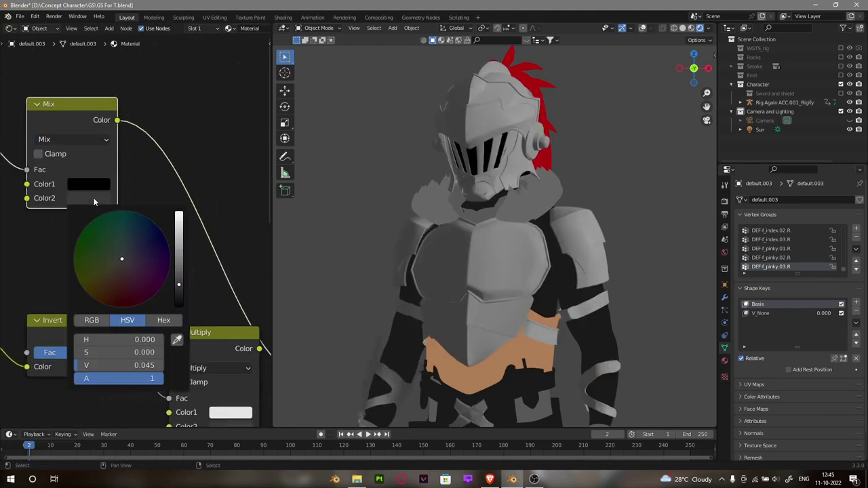
left_click_drag(122, 257, 122, 307)
scroll(169, 258, "down", 4)
scroll(142, 243, "up", 1)
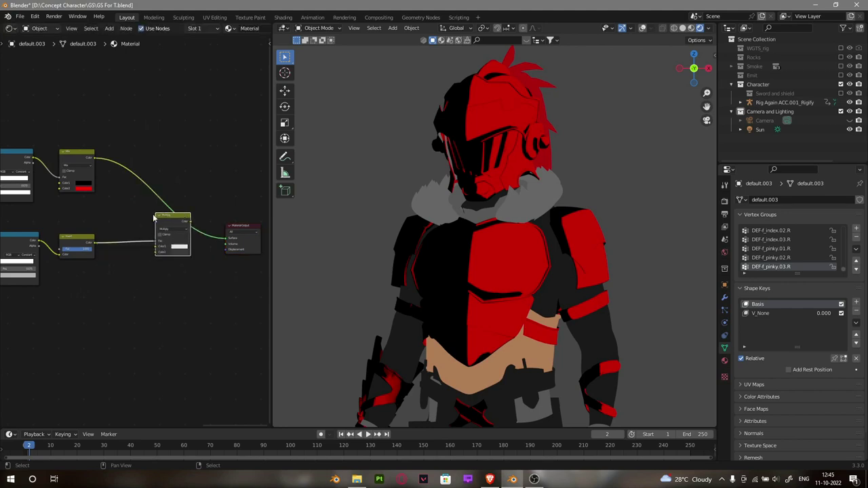
scroll(155, 218, "up", 2)
Duplicate the Multiply node into the final Multiply and insert a Hue Saturation Value node
key("shift+d")
mouse_move(150, 214)
left_mouse_down()
mouse_move(180, 256)
mouse_move(204, 260)
left_mouse_up()
scroll(210, 300, "up", 2)
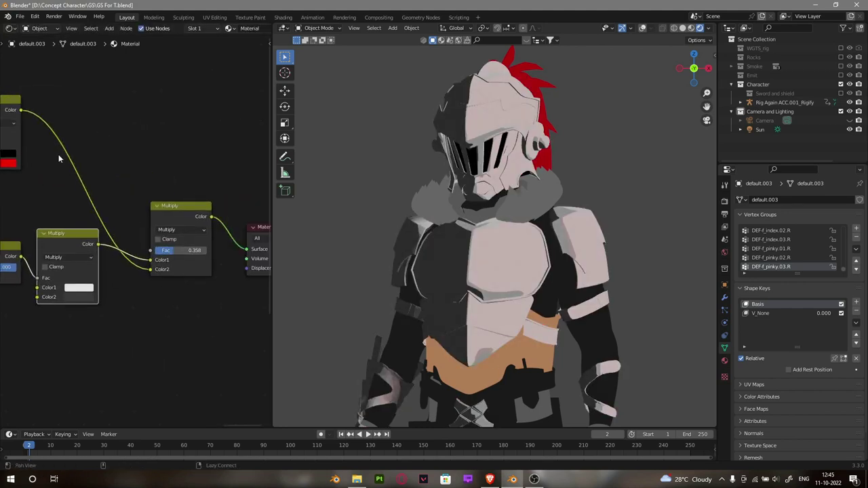
middle_click_drag(59, 113, 160, 178)
key("shift+a")
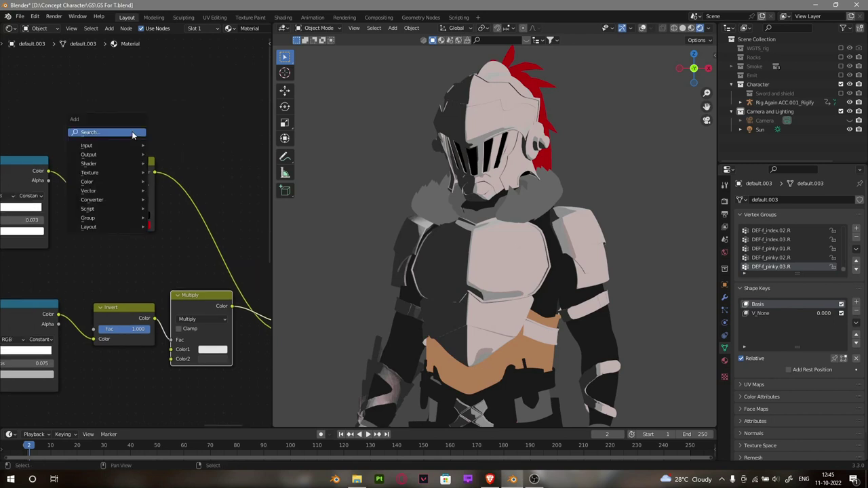
left_click(190, 162)
left_click(142, 203)
Show the Render Properties with its Color Management settings
scroll(142, 203, "up", 2)
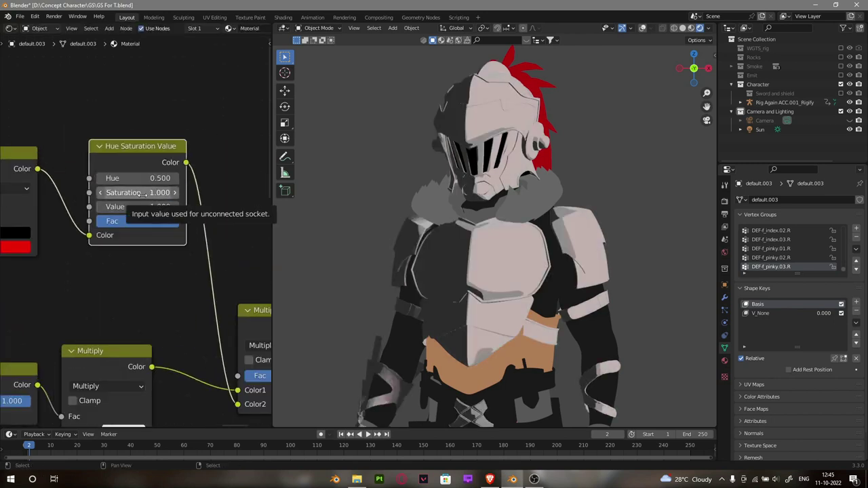
scroll(145, 196, "down", 3)
scroll(151, 215, "up", 3)
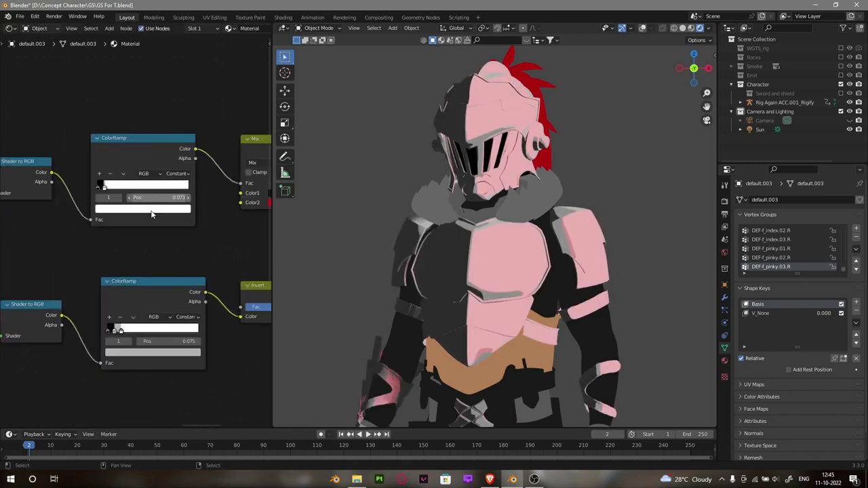
left_click(725, 201)
Set the Color Management view transform to Standard
scroll(806, 339, "down", 10)
left_click(820, 396)
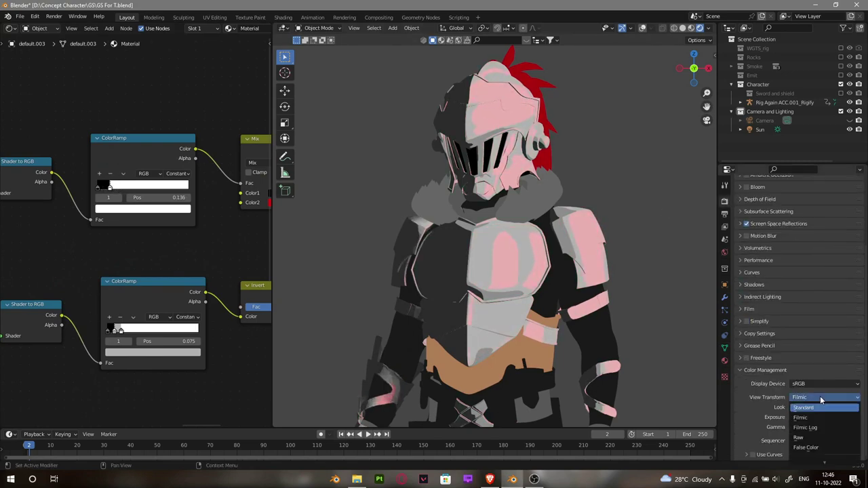
left_click(820, 407)
middle_click_drag(152, 196, 61, 203)
scroll(102, 203, "up", 1)
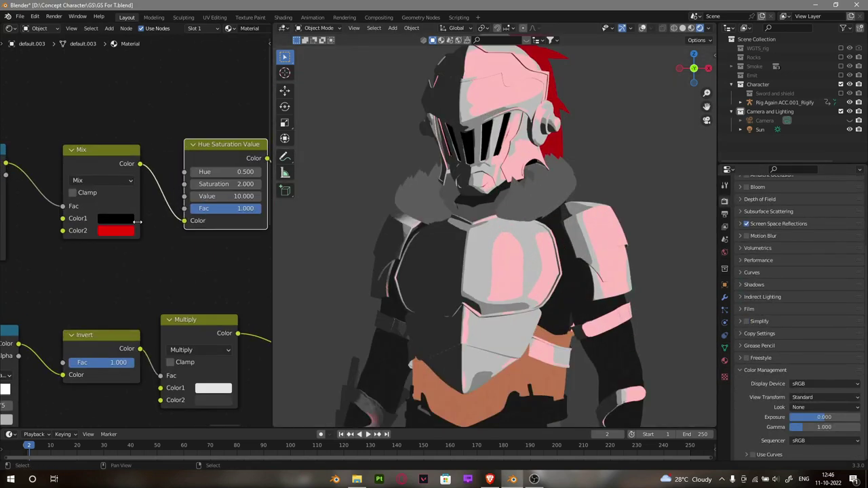
Change the Mix colour from red to orange and lower Hue Saturation Value to 5.000
left_click(115, 218)
middle_click_drag(177, 240, 152, 228)
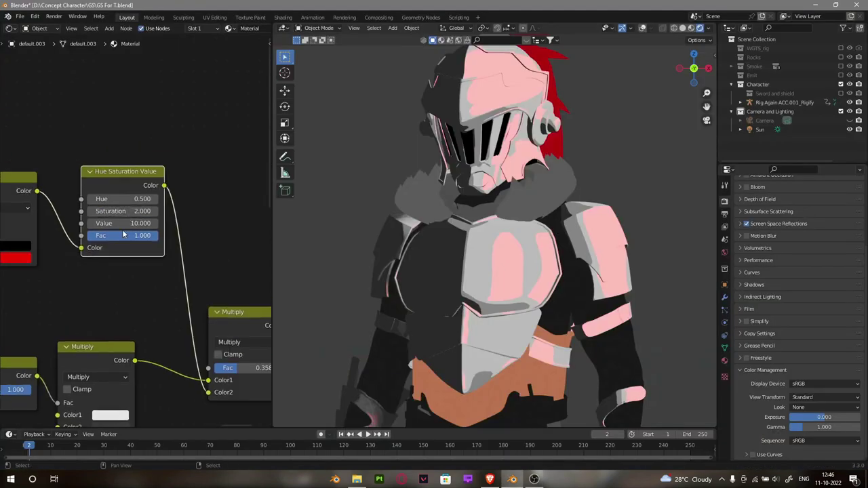
scroll(127, 211, "down", 1)
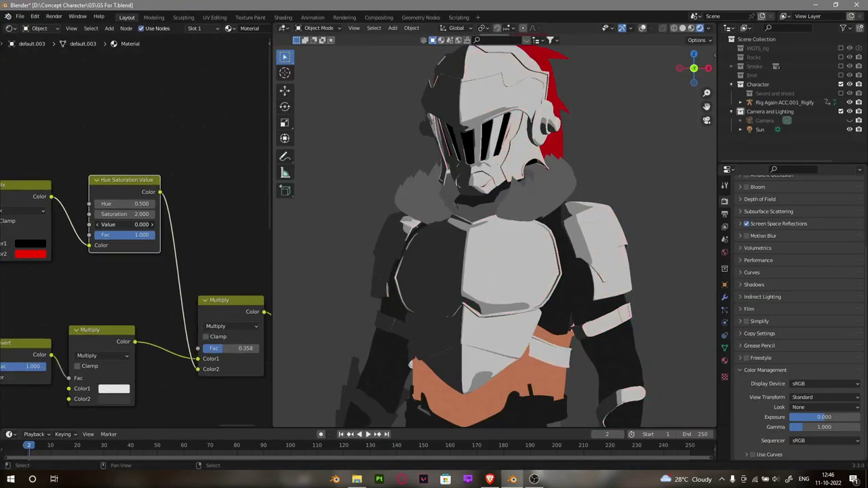
left_click(30, 253)
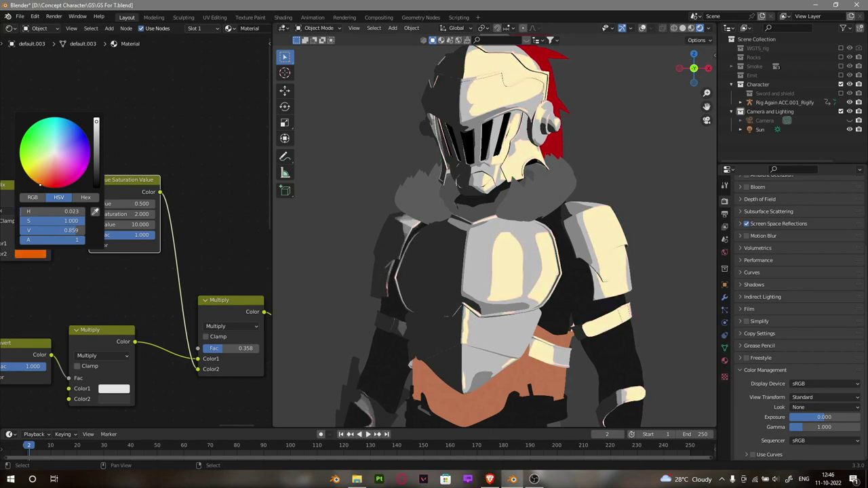
left_click_drag(136, 224, 116, 225)
left_click(30, 253)
Raise the Multiply factor to about 0.392
scroll(377, 222, "down", 3)
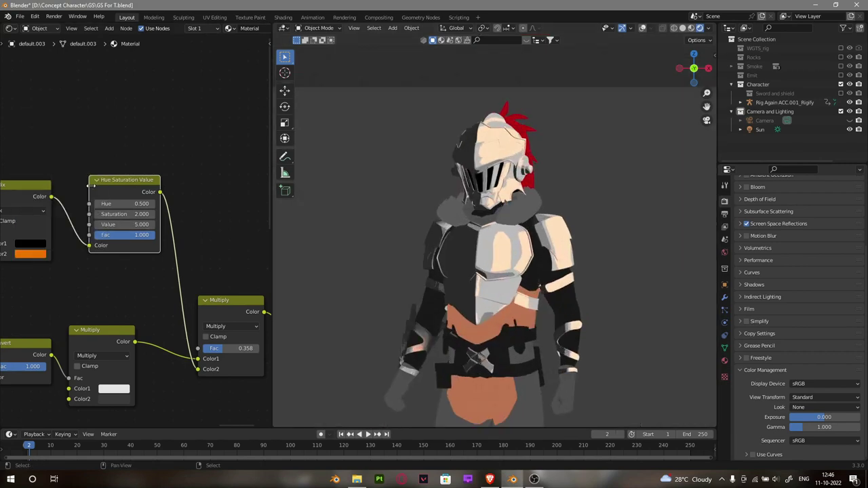
middle_click_drag(231, 346, 166, 270)
left_click_drag(163, 272, 180, 272)
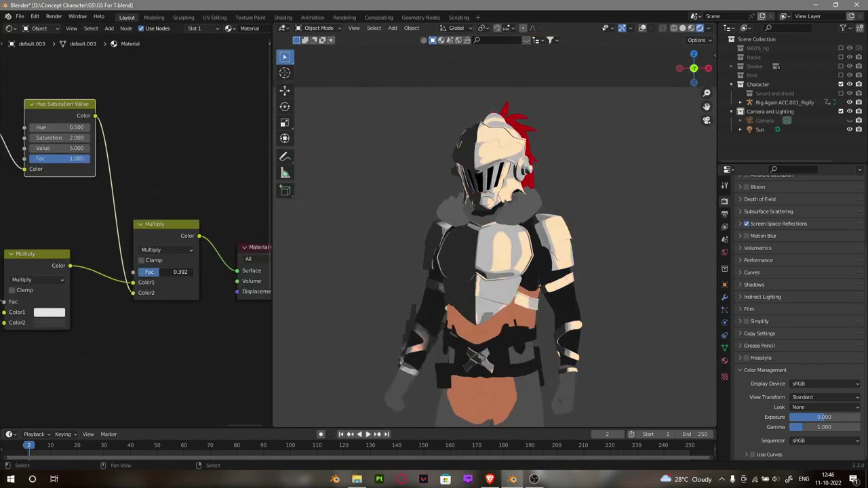
middle_click_drag(180, 272, 106, 163)
scroll(107, 163, "up", 3)
Reposition the toon ColorRamp stops, setting the shadow stop to about 0.128
left_click_drag(129, 171, 128, 171)
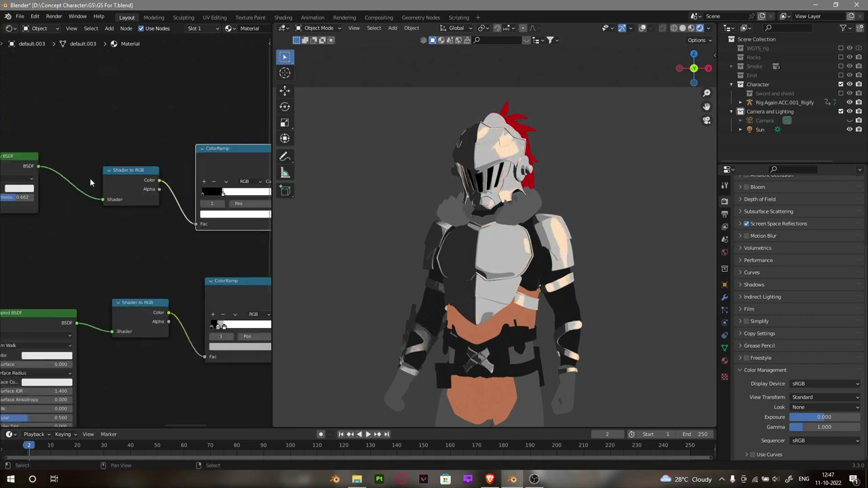
scroll(129, 171, "down", 5)
scroll(175, 201, "up", 2)
left_click_drag(212, 209, 170, 208)
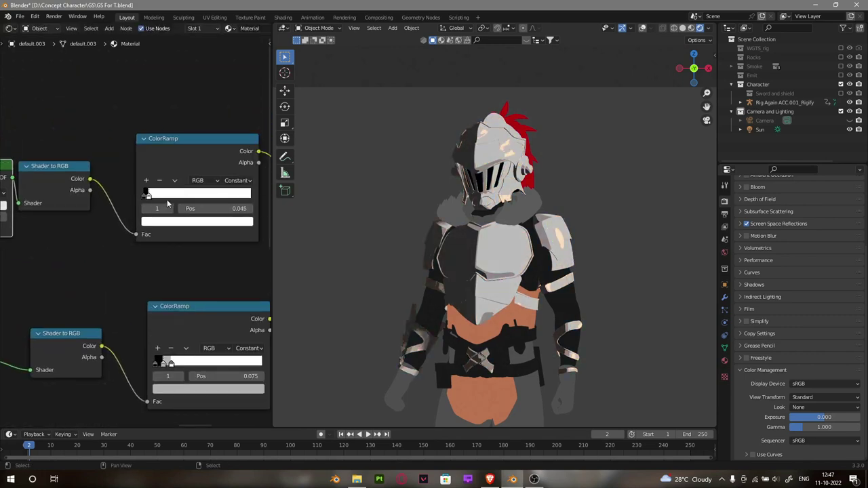
mouse_move(170, 208)
middle_mouse_down()
mouse_move(262, 205)
mouse_move(155, 193)
middle_mouse_up()
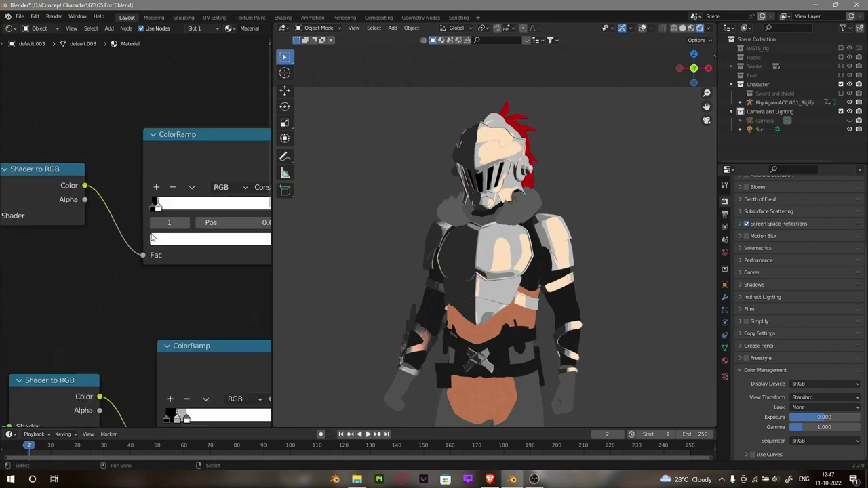
middle_click_drag(102, 203, 185, 212)
left_click_drag(75, 226, 89, 226)
scroll(89, 226, "up", 2)
middle_click_drag(244, 217, 80, 237)
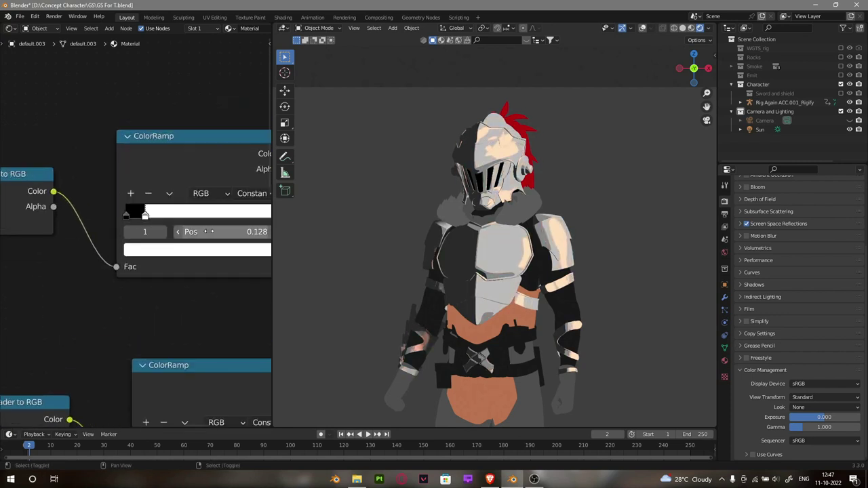
left_click_drag(224, 232, 218, 232)
Brighten the ramp stop colour and slide it right to 0.151 to widen shadows
left_click(218, 252)
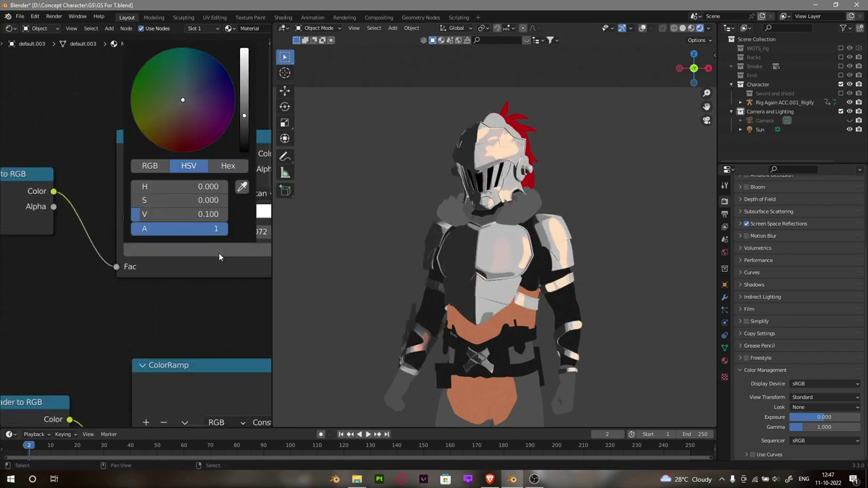
left_click(177, 250)
left_click(153, 255)
left_click_drag(129, 213, 138, 213)
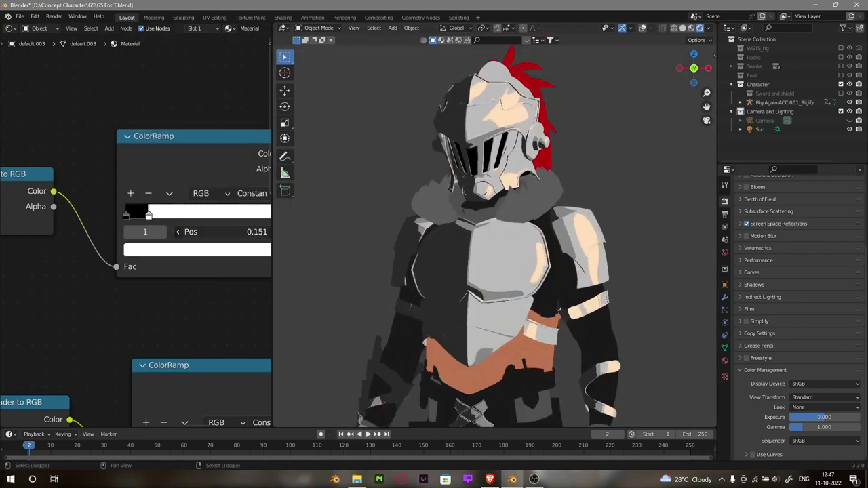
Select the Sun light and show its light settings
left_click(760, 129)
left_click(725, 323)
scroll(570, 175, "down", 3)
Rotate the Sun around Z and adjust its X rotation value
scroll(560, 237, "up", 2)
key("r")
key("z")
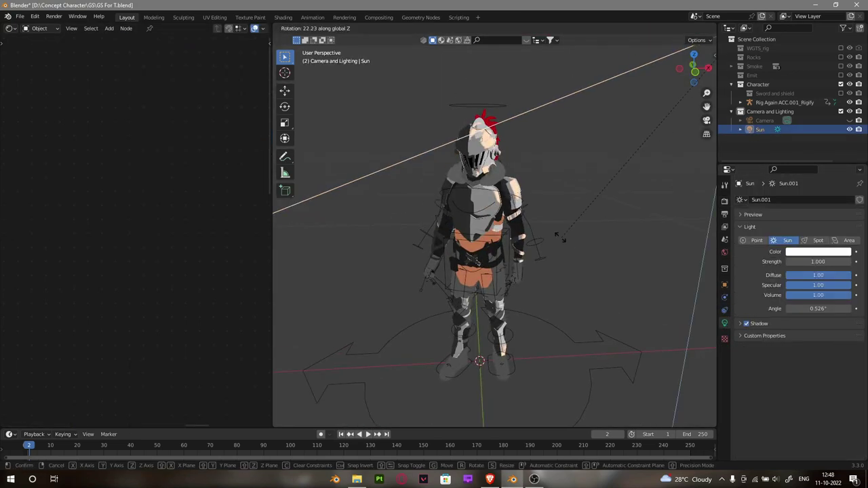
left_click(556, 236)
key("KP_0")
left_click(724, 285)
mouse_move(814, 275)
left_mouse_down()
mouse_move(801, 275)
mouse_move(807, 258)
left_mouse_up()
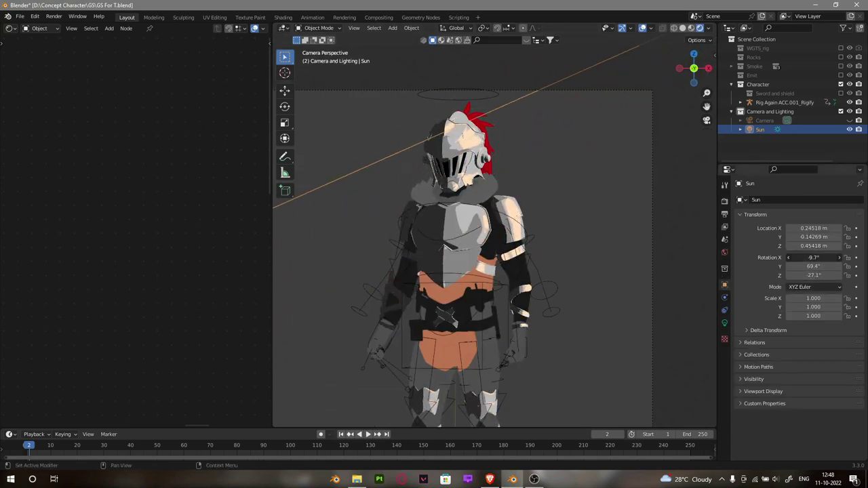
scroll(475, 136, "up", 3)
scroll(476, 136, "down", 1)
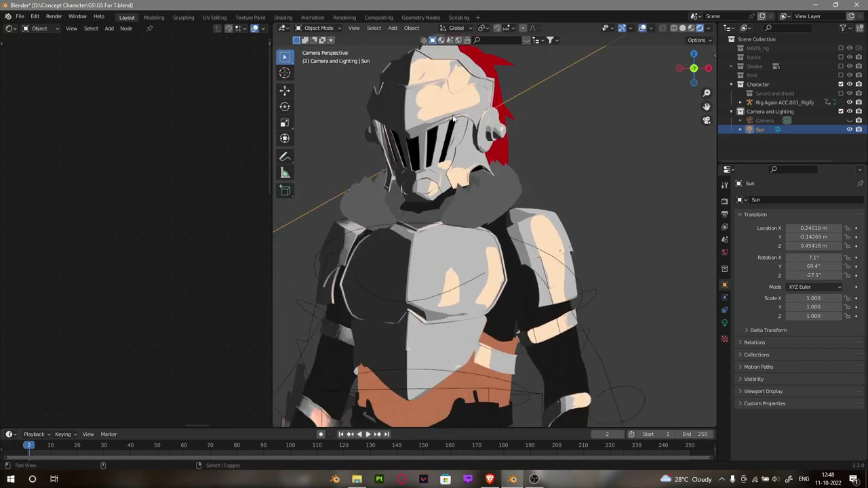
Slide the knight's toon ramp shadow stop to 0.109
left_click(531, 190)
scroll(530, 191, "up", 2)
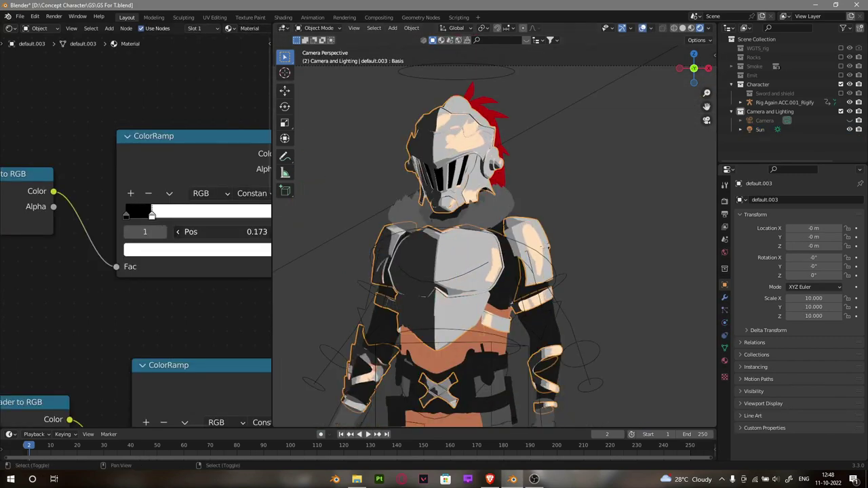
mouse_move(154, 214)
left_mouse_down()
mouse_move(137, 214)
mouse_move(189, 214)
mouse_move(127, 214)
left_mouse_up()
key("KP_0")
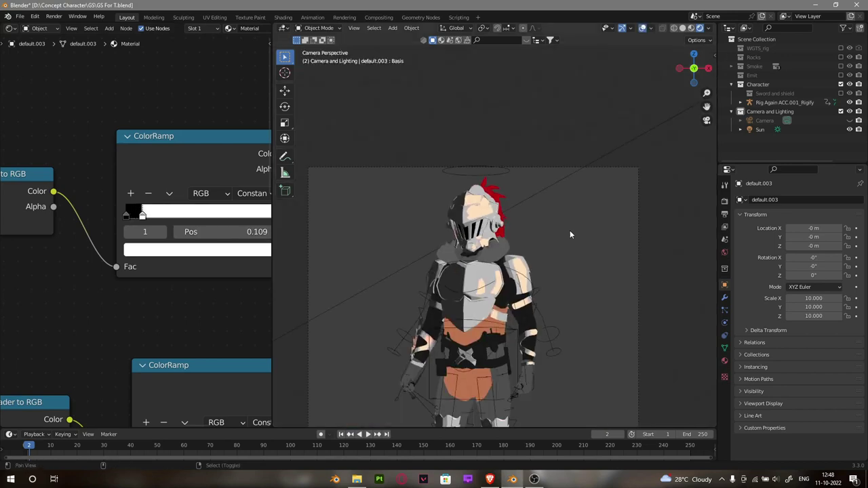
Start another Z rotation of the Sun and orbit the view to face the helmet
left_click(760, 129)
key("r")
key("z")
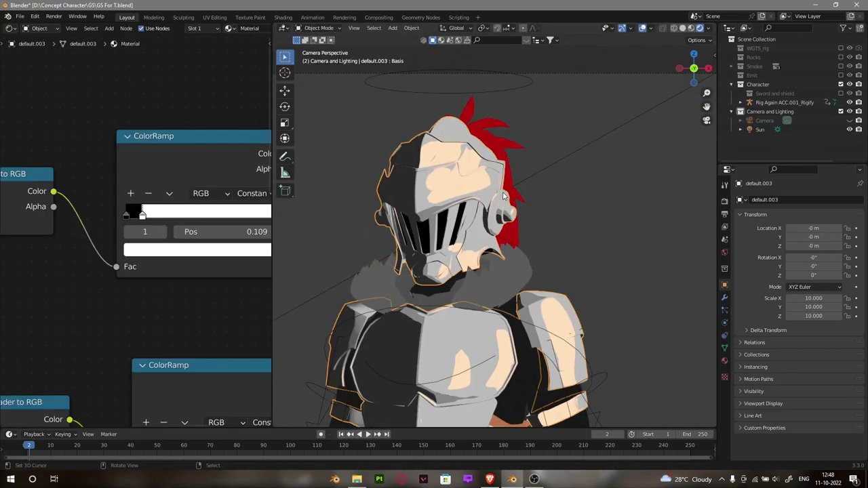
middle_click_drag(471, 64, 562, 248)
scroll(516, 156, "up", 3)
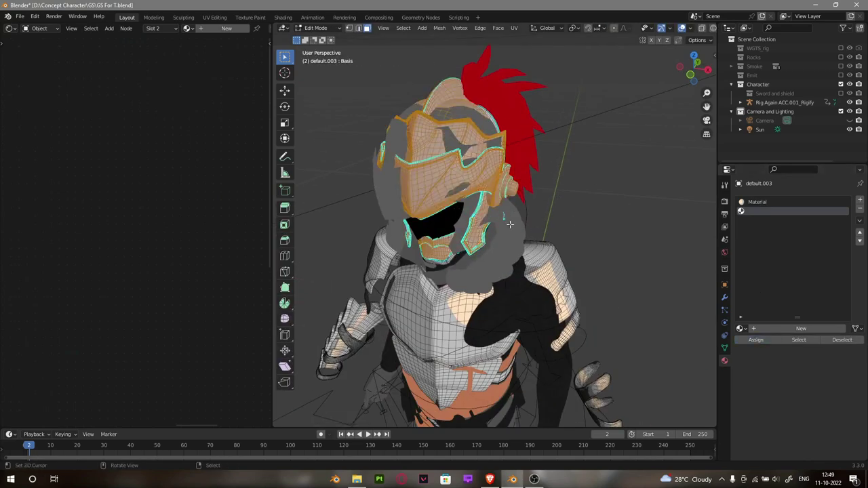
Orbit down onto the helmet from the side and save the file as GS For T.blend
middle_click_drag(500, 187, 435, 128)
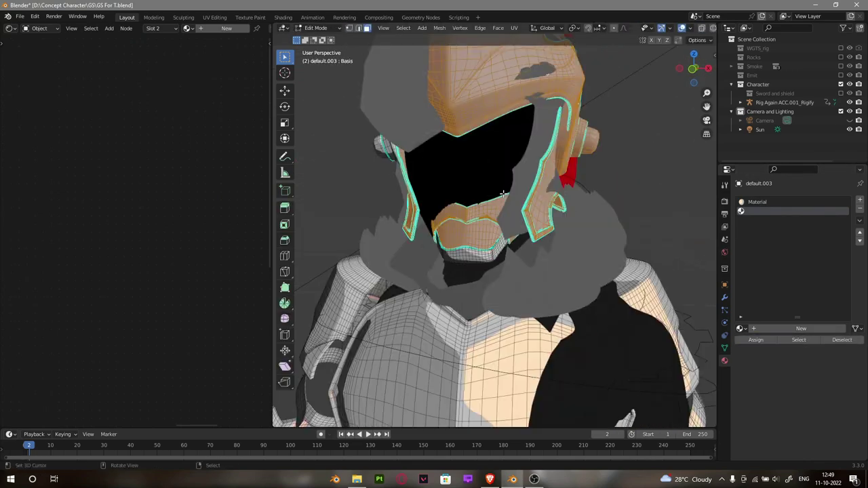
key("ctrl+s")
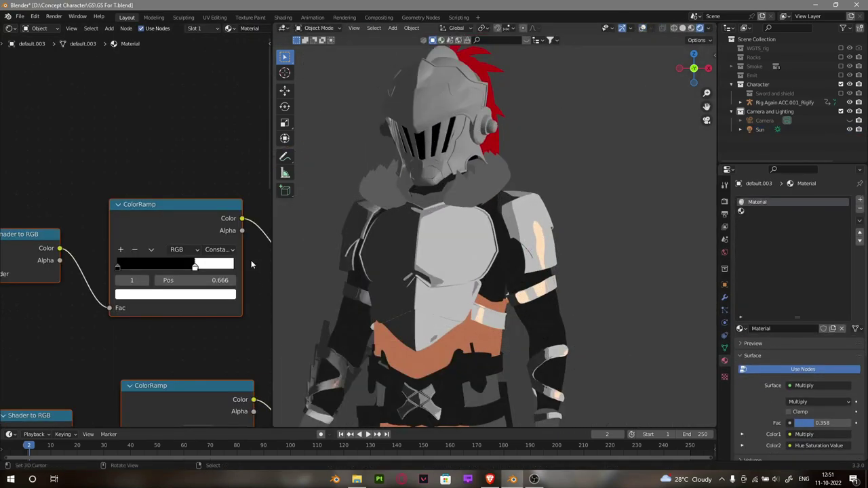
Preview the Metal03 image textures, including Metal03_rgh.jpg.002, on the knight's armour
scroll(122, 215, "down", 5)
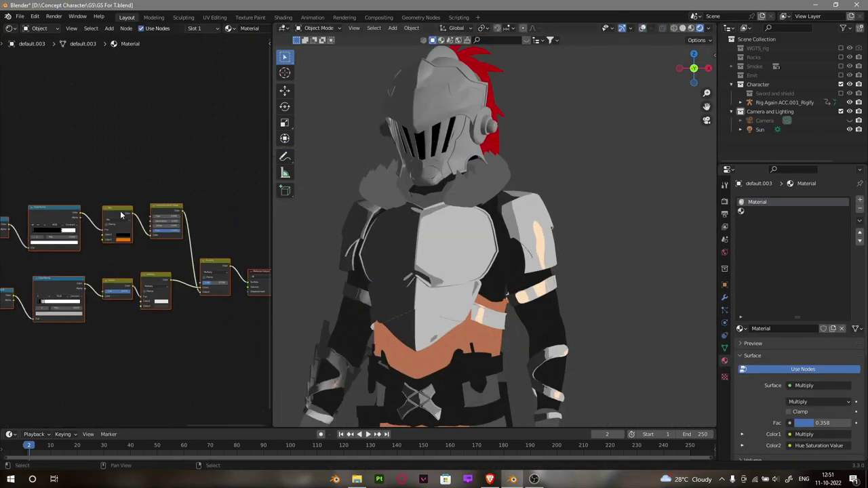
middle_click_drag(121, 215, 161, 219)
scroll(161, 219, "up", 2)
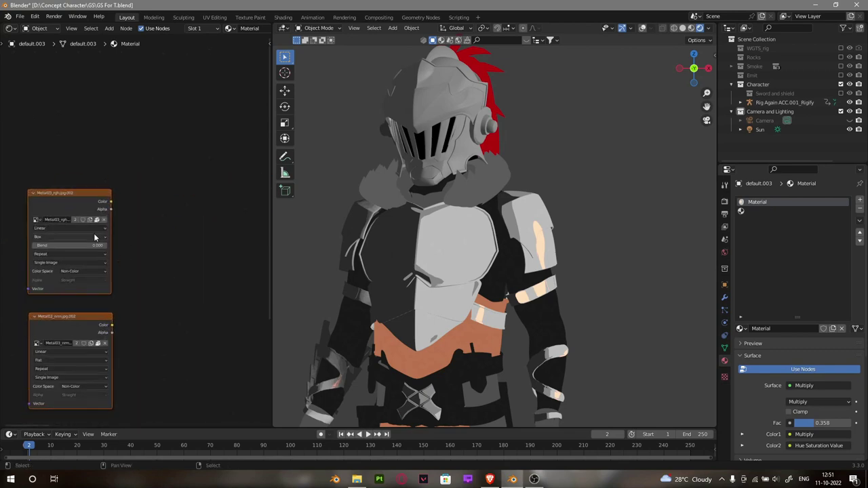
scroll(134, 190, "up", 2)
scroll(69, 375, "down", 2)
left_click(99, 117, "ctrl+shift")
left_click(90, 217, "ctrl+shift")
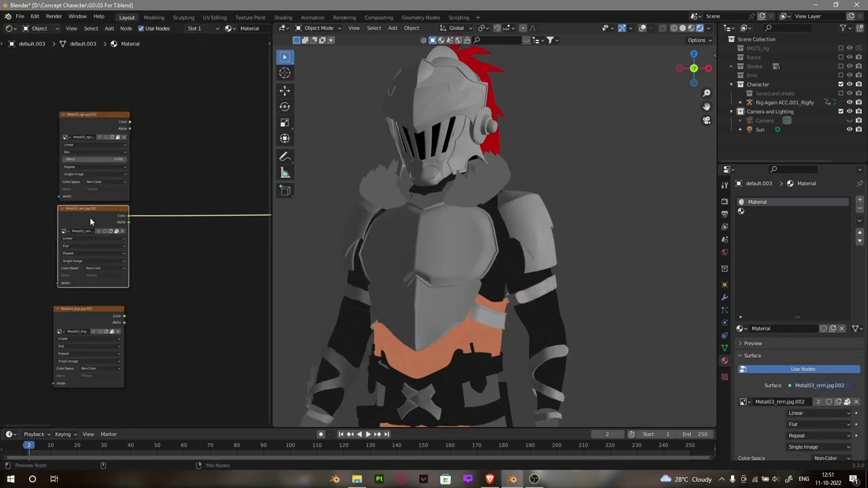
left_click(98, 286, "ctrl+shift")
left_click(92, 193, "ctrl+shift")
left_click(107, 118, "ctrl+shift")
Rearrange the node view and spread the texture node groups apart
scroll(82, 163, "down", 3)
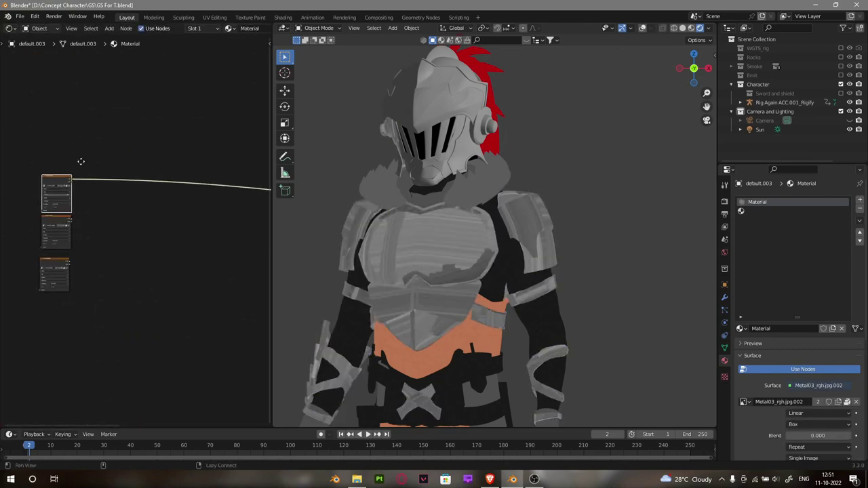
middle_click_drag(82, 163, 110, 274)
scroll(111, 274, "up", 2)
scroll(108, 319, "up", 2)
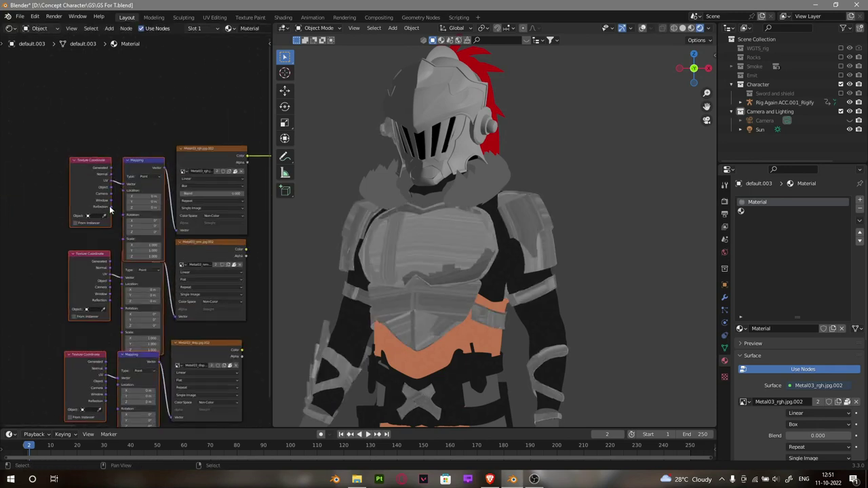
scroll(107, 386, "down", 2)
left_click_drag(69, 330, 203, 197)
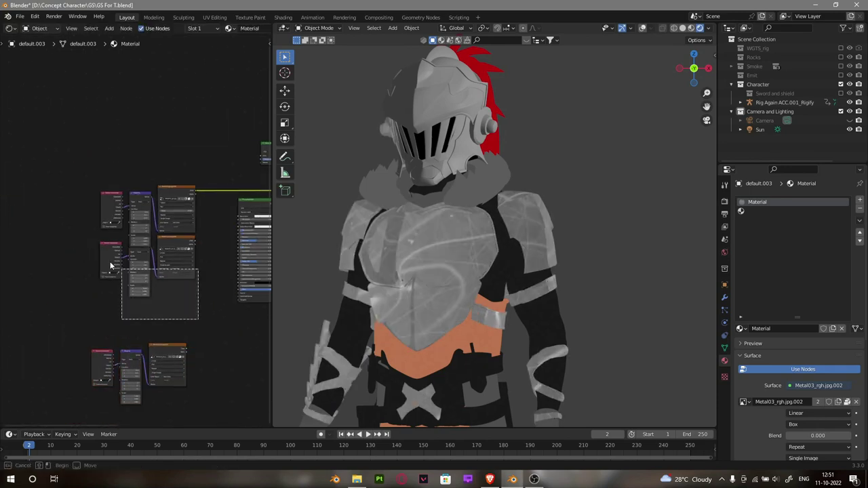
left_click_drag(156, 251, 102, 223)
scroll(172, 195, "up", 3)
Add a Normal Map node at strength 1.050 linking the metal texture to the BSDF's Normal
key("shift+a")
type("n")
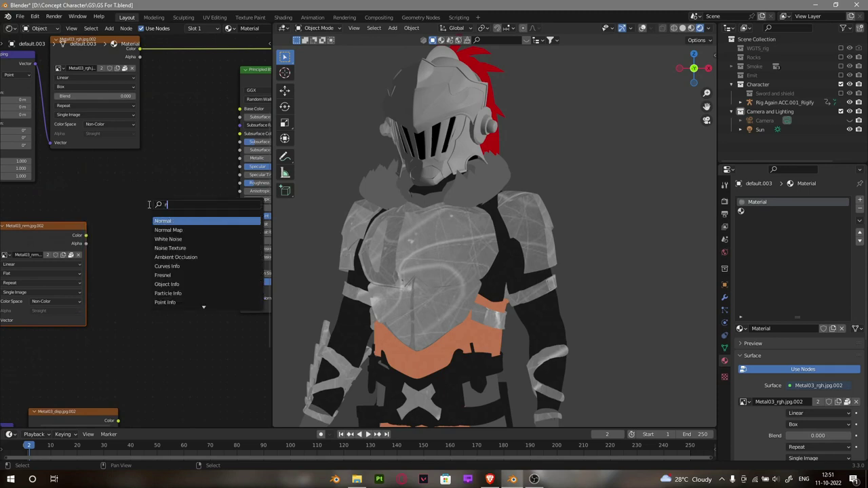
left_click(166, 230)
scroll(248, 279, "down", 3)
scroll(170, 251, "down", 2)
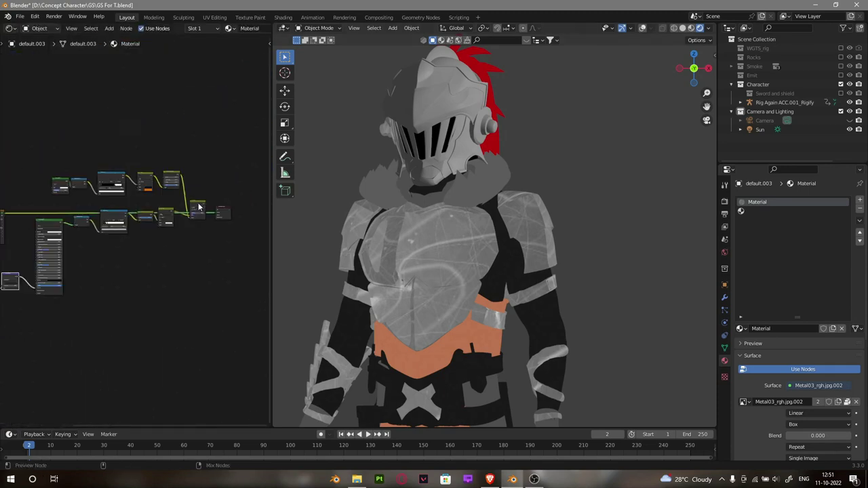
scroll(170, 252, "up", 4)
scroll(170, 252, "up", 2)
scroll(458, 268, "up", 2)
scroll(458, 268, "up", 3)
scroll(127, 263, "up", 1)
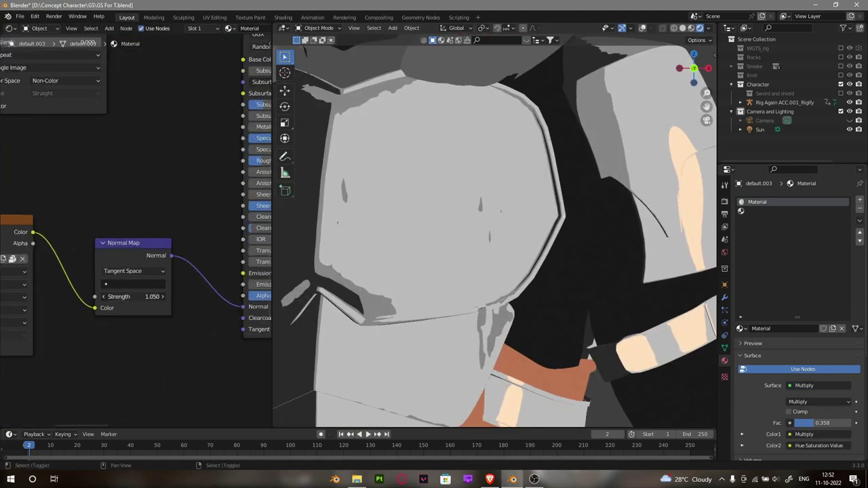
scroll(127, 262, "down", 2)
scroll(126, 262, "down", 1)
middle_click_drag(127, 263, 135, 373)
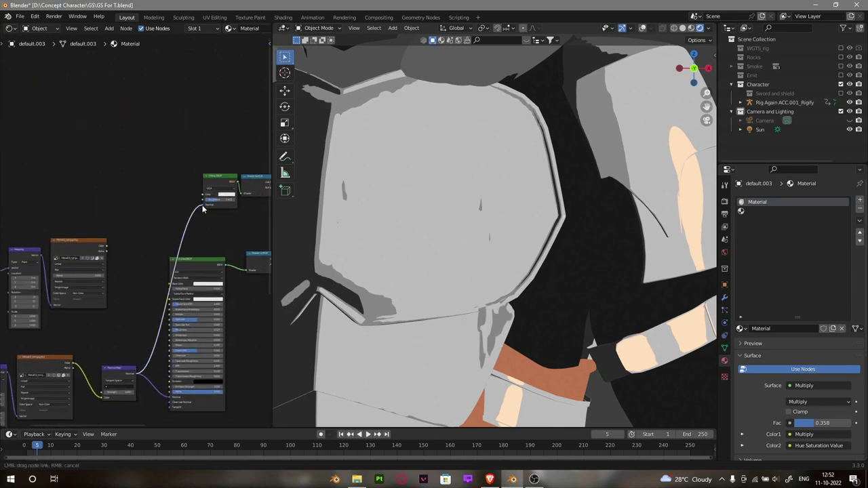
left_click_drag(202, 209, 146, 306)
scroll(146, 306, "up", 3)
Move the texture nodes right and connect Metal03_rgh's Color to the final Multiply's Color2
scroll(137, 286, "down", 5)
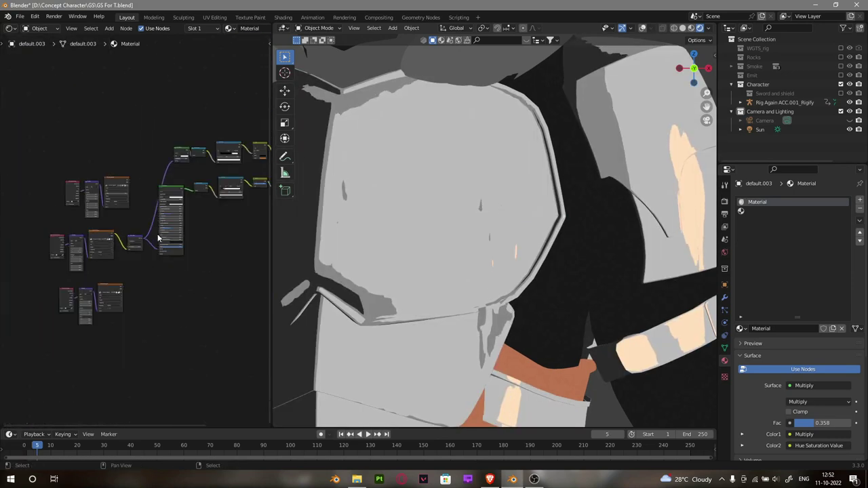
scroll(474, 258, "down", 3)
scroll(112, 287, "up", 2)
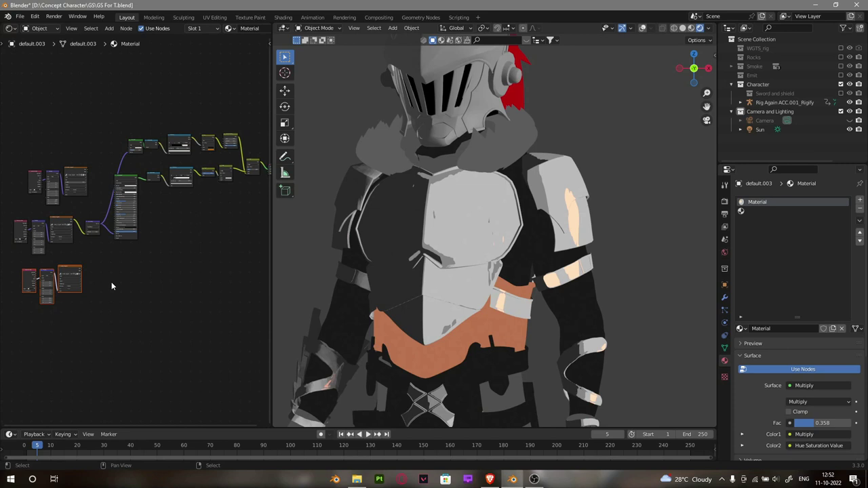
left_click_drag(68, 282, 204, 267)
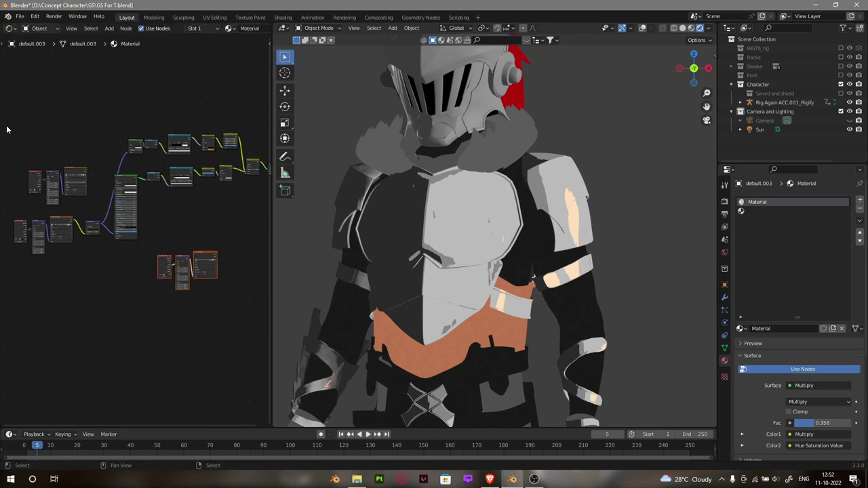
scroll(228, 218, "up", 4)
scroll(140, 160, "up", 3)
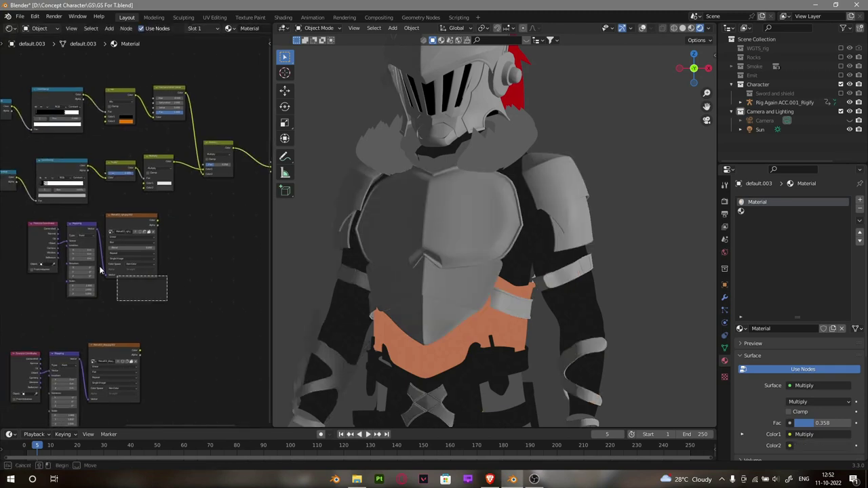
left_click_drag(207, 208, 201, 195)
scroll(217, 180, "down", 2)
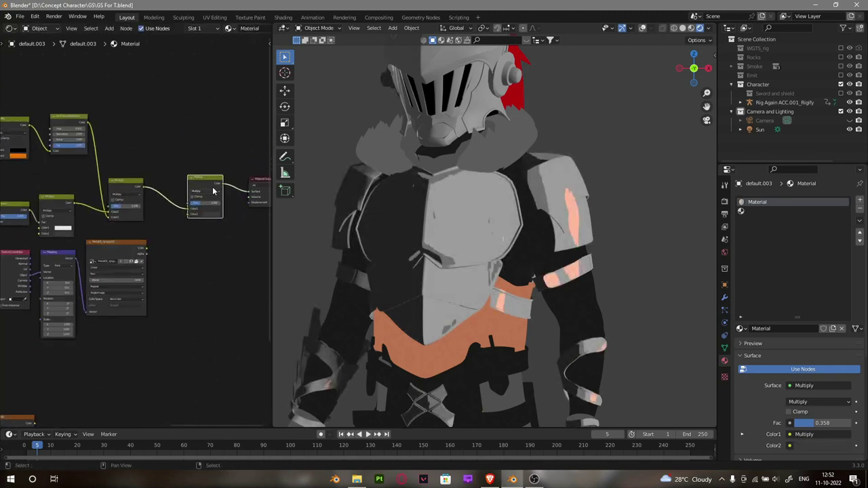
scroll(188, 212, "up", 2)
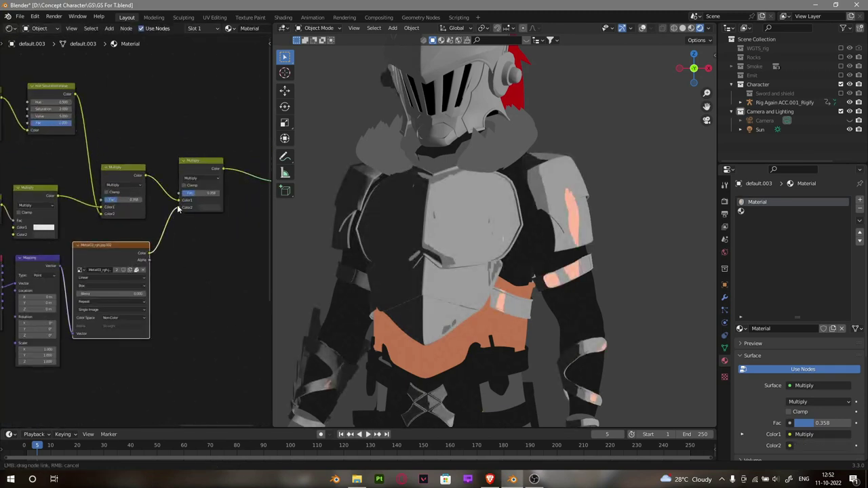
mouse_move(149, 253)
left_mouse_down()
mouse_move(187, 205)
mouse_move(239, 206)
left_mouse_up()
Set the final Multiply's mix factor to 0.750
scroll(197, 214, "down", 2)
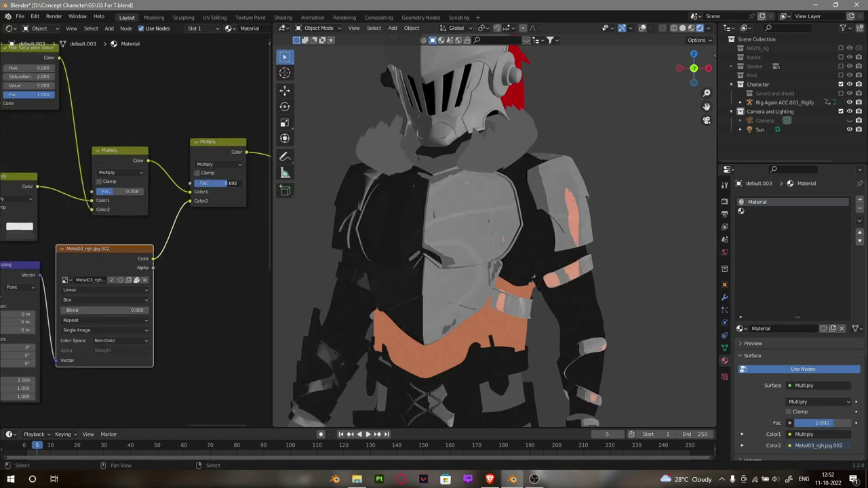
scroll(131, 251, "down", 1)
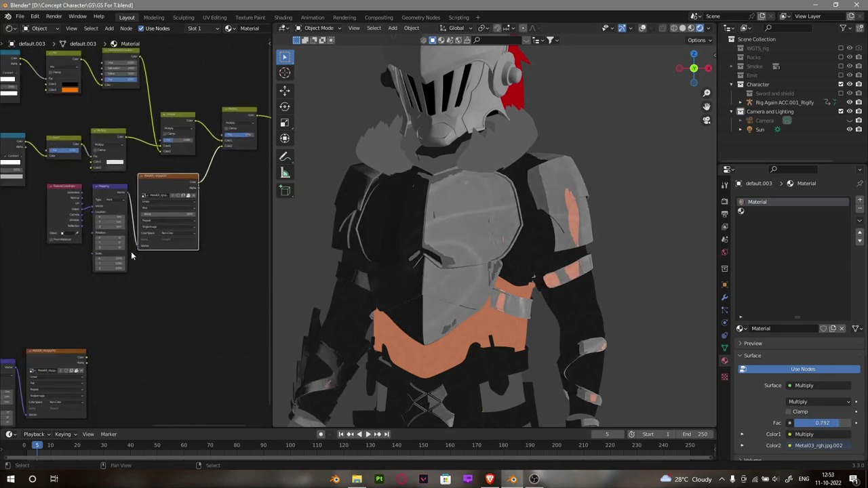
scroll(93, 295, "up", 2)
scroll(67, 323, "up", 1)
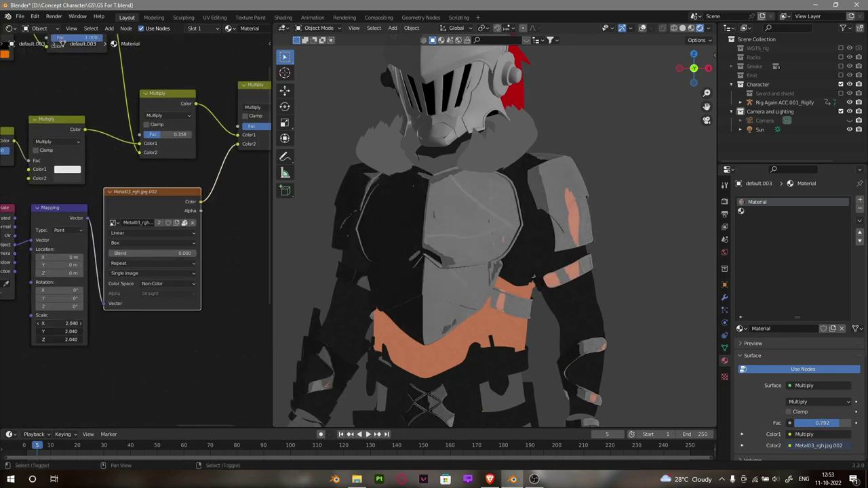
middle_click_drag(61, 43, 127, 257)
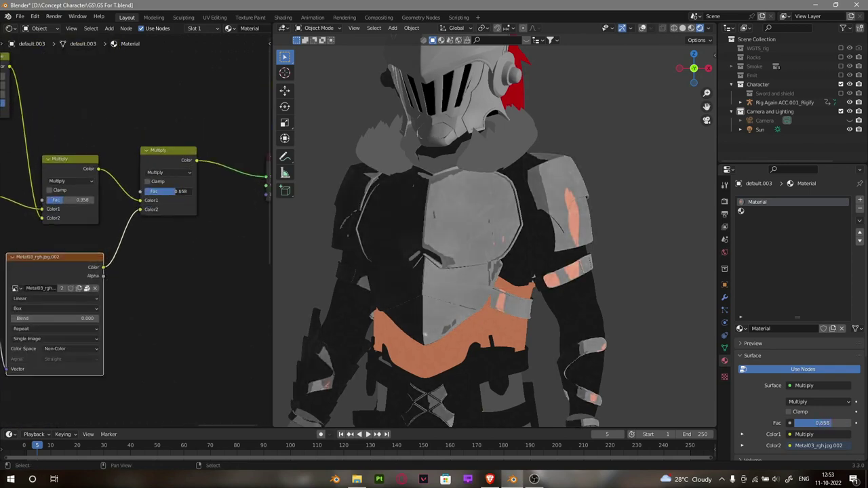
scroll(127, 257, "down", 2)
key("shift+a")
Insert a ColorRamp on the roughness texture link and push its black stop inward
left_click(175, 248)
left_click(129, 258)
scroll(129, 258, "up", 2)
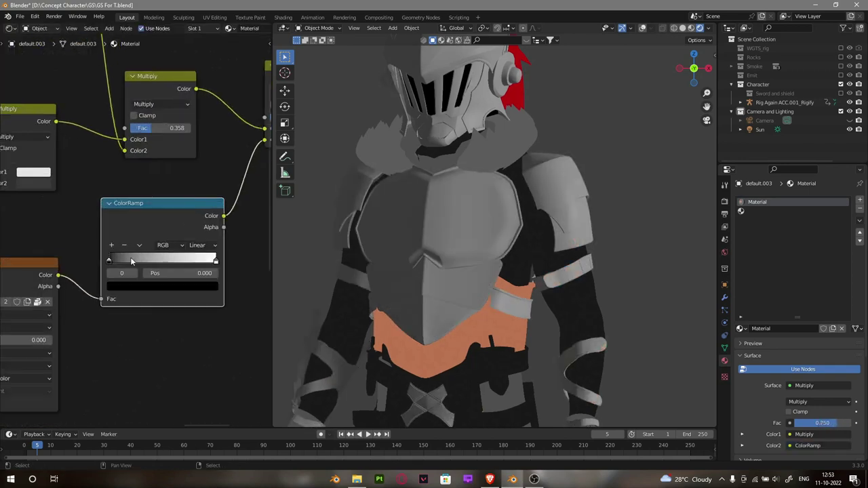
left_click_drag(130, 258, 143, 258)
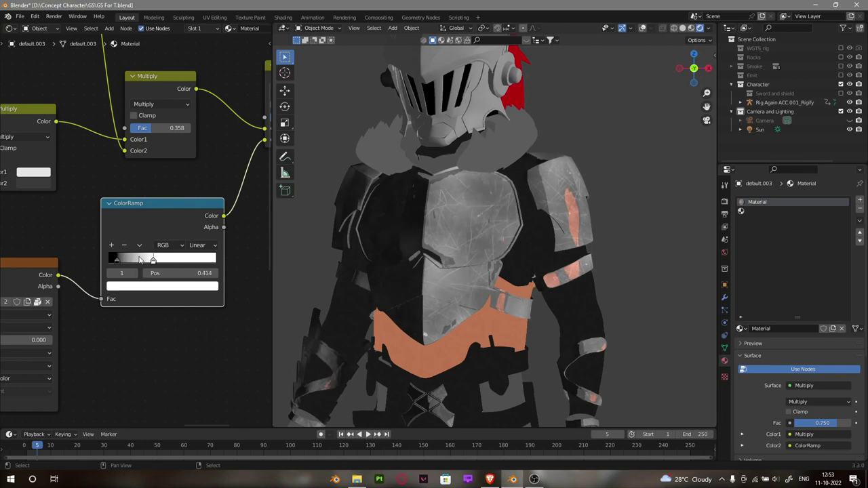
scroll(143, 291, "down", 4)
scroll(149, 326, "down", 4)
Route the Metal03 displacement texture through a second ColorRamp with its stop at 0.764
key("g")
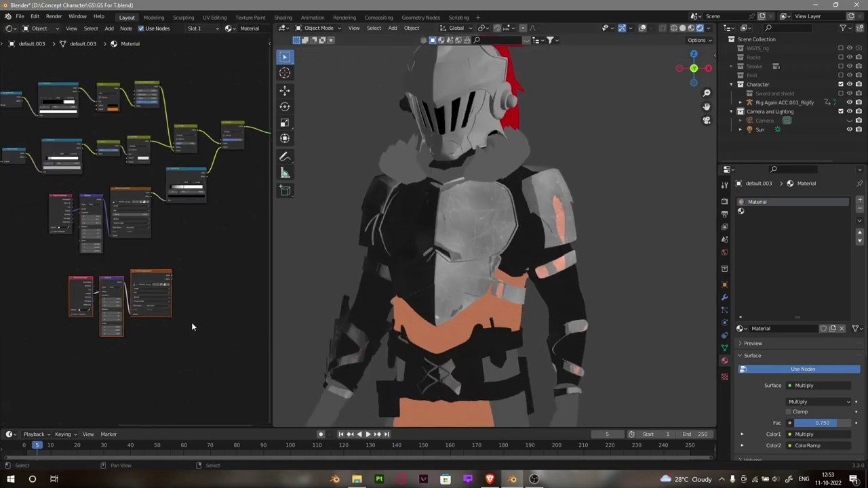
scroll(128, 351, "up", 2)
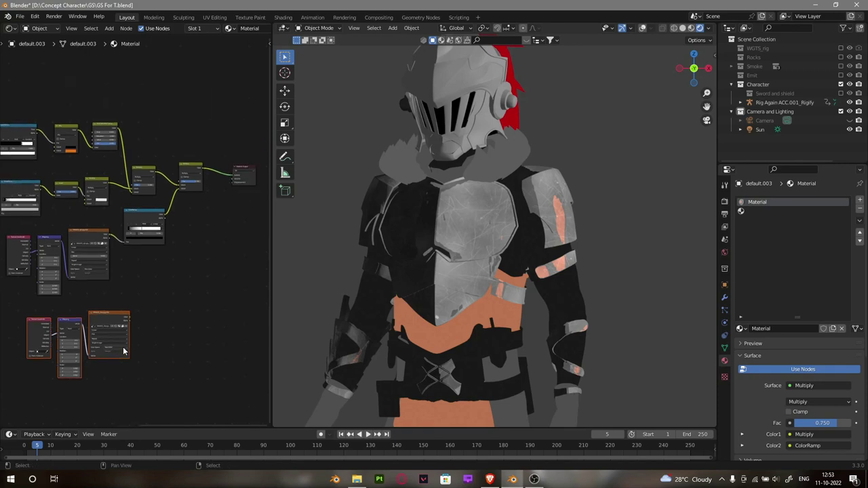
middle_click_drag(127, 351, 170, 147)
left_click(85, 254, "ctrl+shift")
scroll(111, 253, "up", 2)
left_click(140, 302, "ctrl+shift")
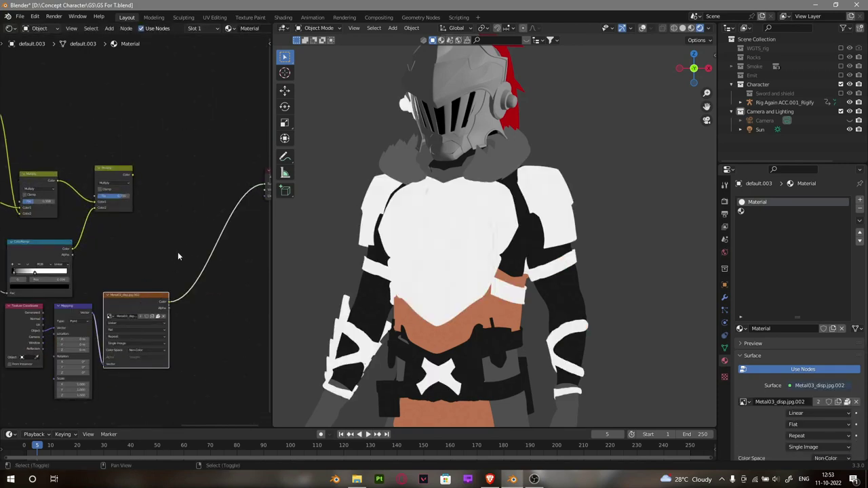
middle_click_drag(177, 251, 203, 285)
scroll(217, 295, "up", 2)
middle_click_drag(80, 360, 141, 280)
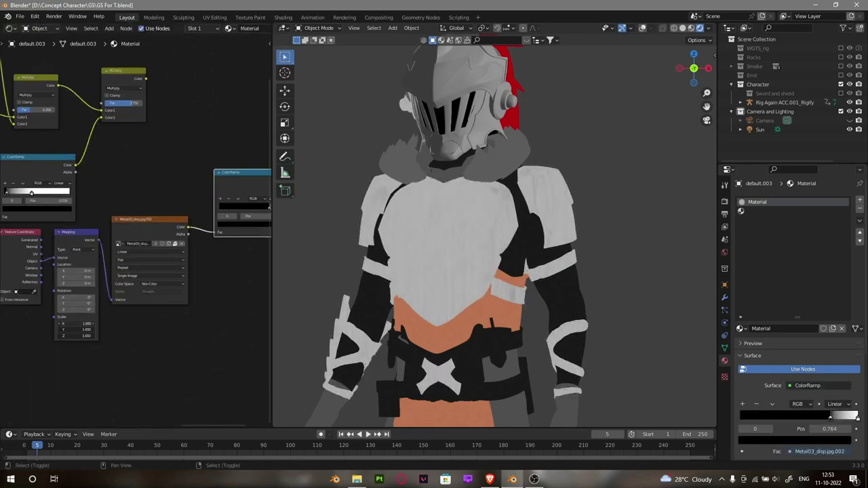
Link the left Multiply into the right Multiply's Color1 and preview the result
scroll(285, 278, "up", 3)
scroll(170, 281, "up", 2)
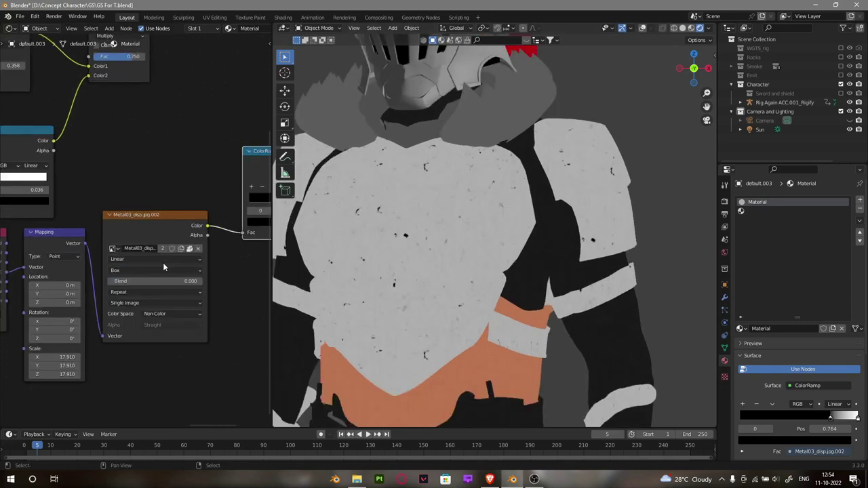
scroll(163, 263, "down", 3)
Add a Hue Saturation Value node via the 'hue' node search
scroll(139, 229, "up", 2)
scroll(165, 227, "down", 2)
left_click(227, 214, "ctrl+shift")
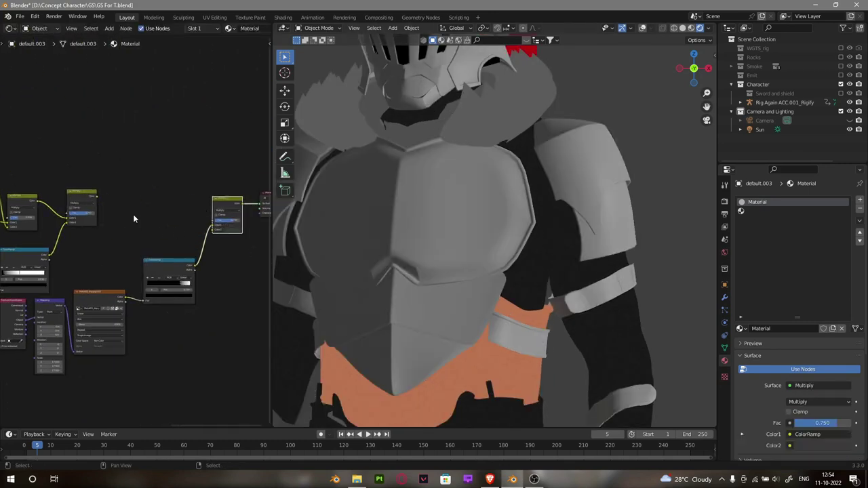
left_click_drag(97, 197, 212, 223)
scroll(178, 247, "up", 2)
scroll(177, 247, "up", 2)
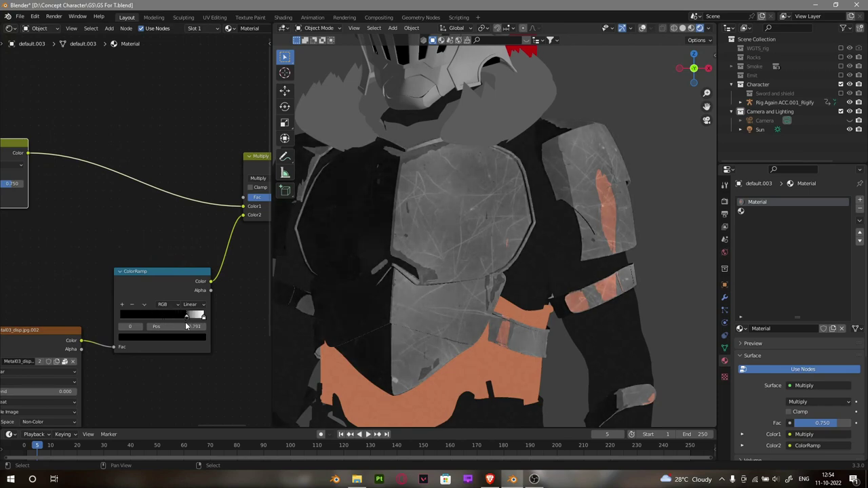
scroll(478, 239, "down", 5)
scroll(491, 232, "up", 2)
scroll(529, 240, "up", 2)
scroll(174, 248, "down", 4)
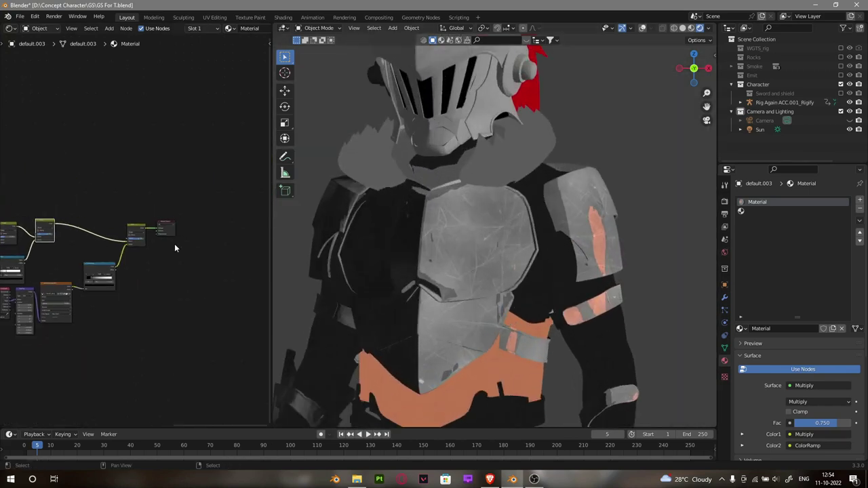
type("hue")
key("Return")
left_click(177, 227)
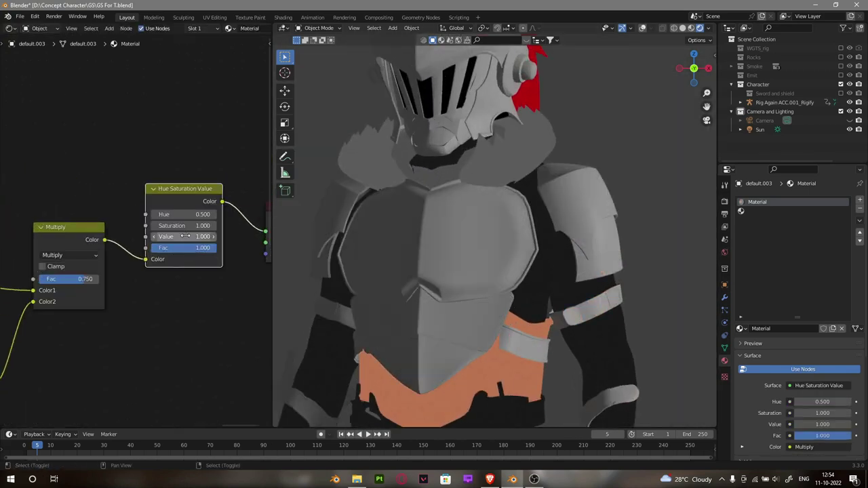
Place the Hue Saturation Value node after Multiply and raise its Value to 2.000
left_click_drag(163, 236, 183, 236)
scroll(153, 269, "down", 3)
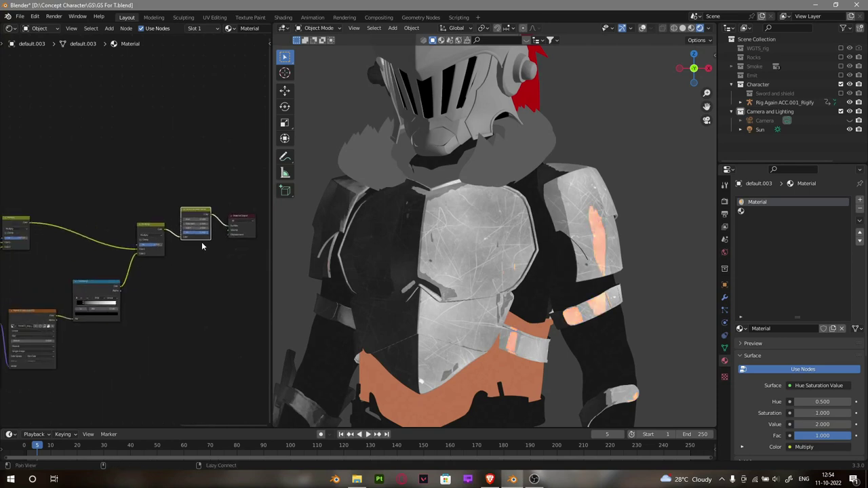
scroll(516, 244, "down", 4)
scroll(522, 245, "up", 4)
View through the scene camera, select the Sun, and toggle viewport overlays off and on
key("KP_0")
scroll(529, 231, "down", 3)
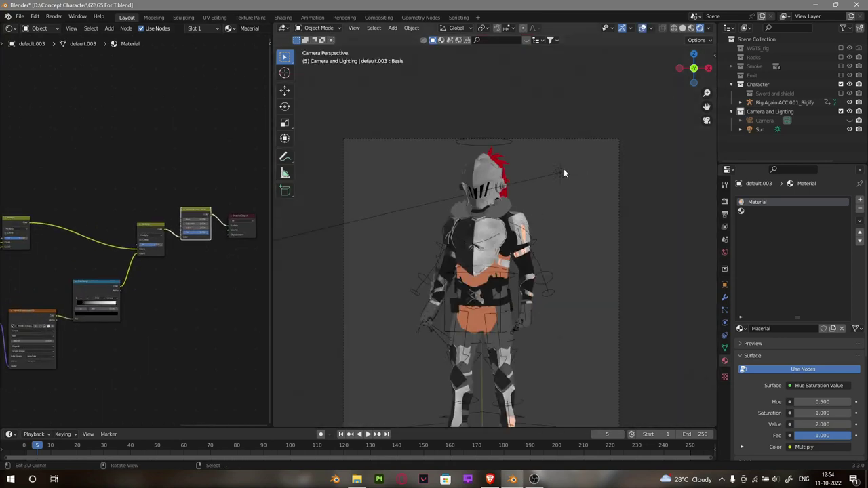
left_click(563, 170)
scroll(610, 163, "up", 3)
key("shift+alt+z")
scroll(550, 215, "up", 2)
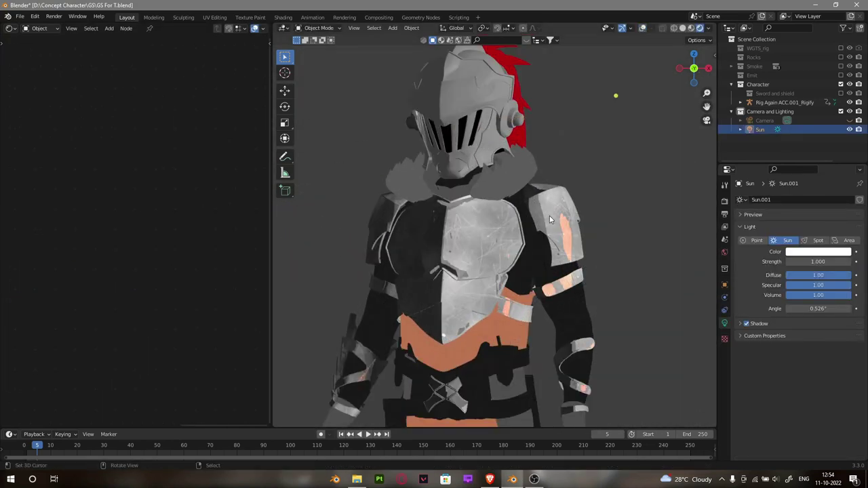
key("shift+alt+z")
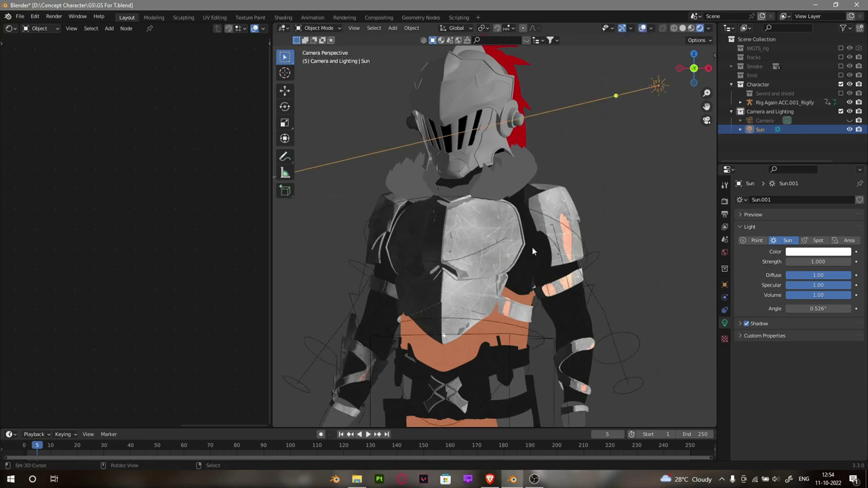
scroll(532, 247, "up", 2)
Reselect the armour mesh, then deselect everything
left_click(481, 226)
key("alt+a")
scroll(186, 233, "down", 2)
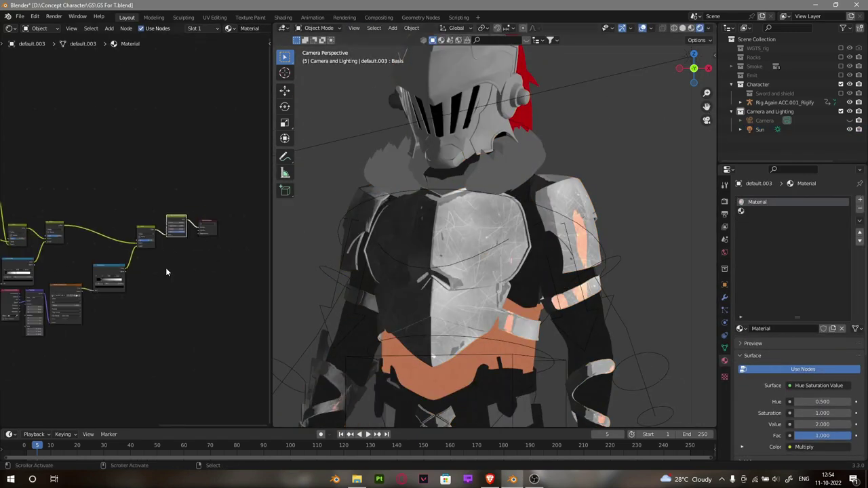
scroll(187, 233, "down", 2)
scroll(187, 232, "down", 2)
Add a Layer Weight node feeding a ColorRamp and sharpen the rim mask's white stop
left_click(170, 302)
left_click(48, 291)
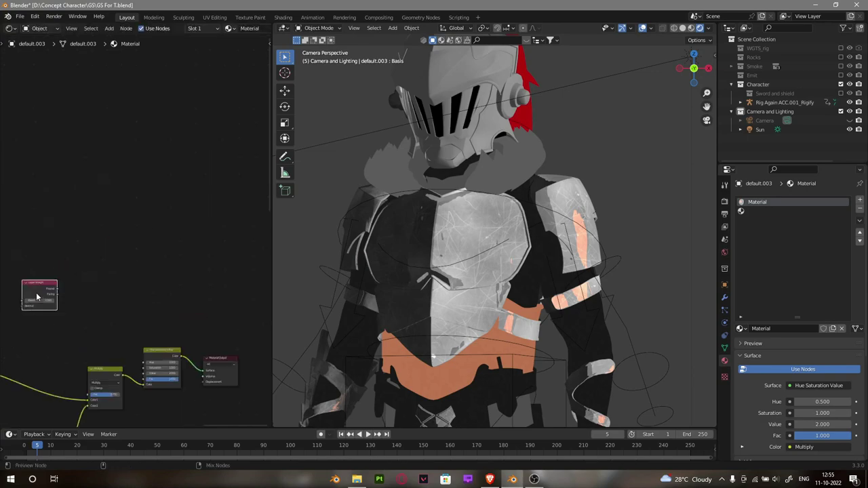
key("shift+a")
left_click(278, 292)
left_click(180, 231)
scroll(180, 231, "up", 3)
left_click_drag(237, 244, 206, 244)
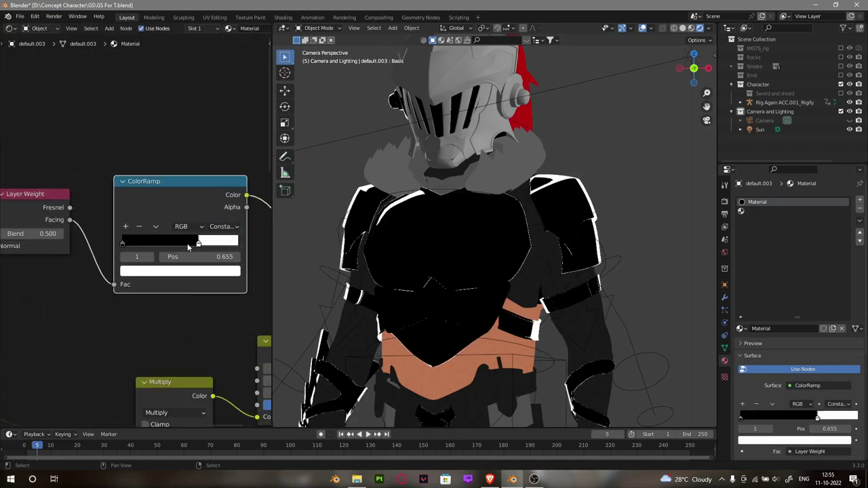
scroll(156, 260, "down", 3)
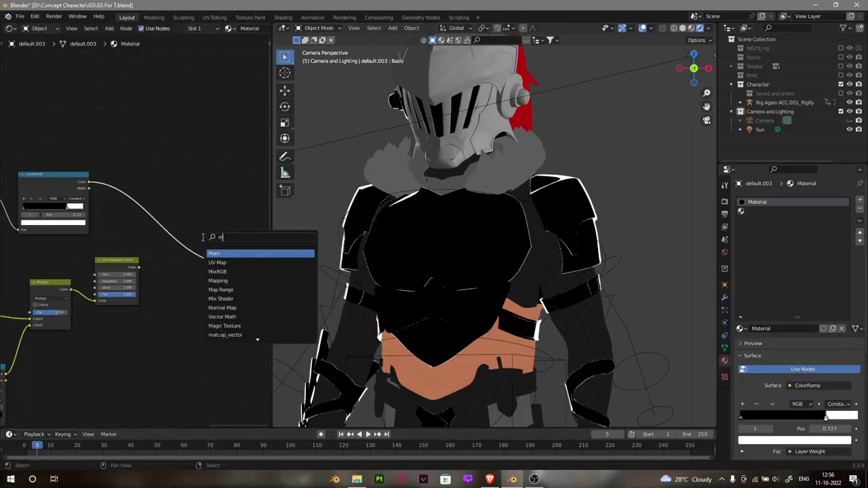
Add an Add MixRGB node fed by the rim ramp, with factor 0.292
left_click(217, 271)
left_click(197, 268)
scroll(197, 268, "up", 2)
left_click(199, 258)
left_click(199, 271)
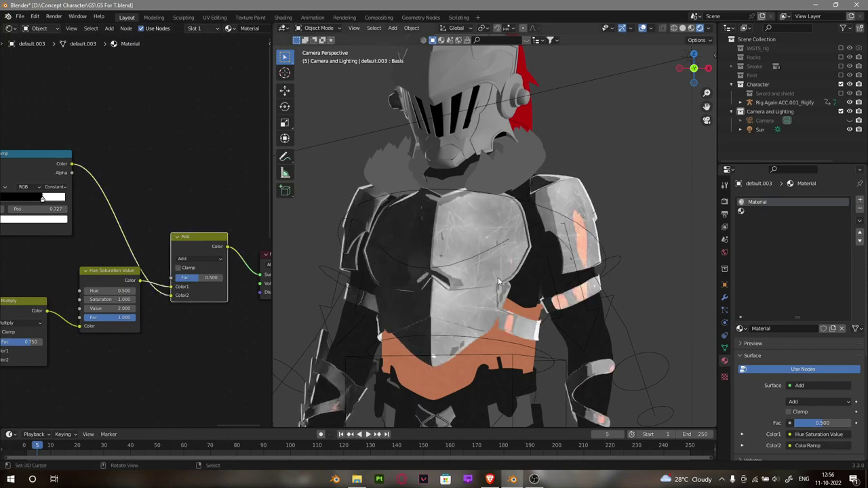
middle_click_drag(498, 277, 445, 272, "shift")
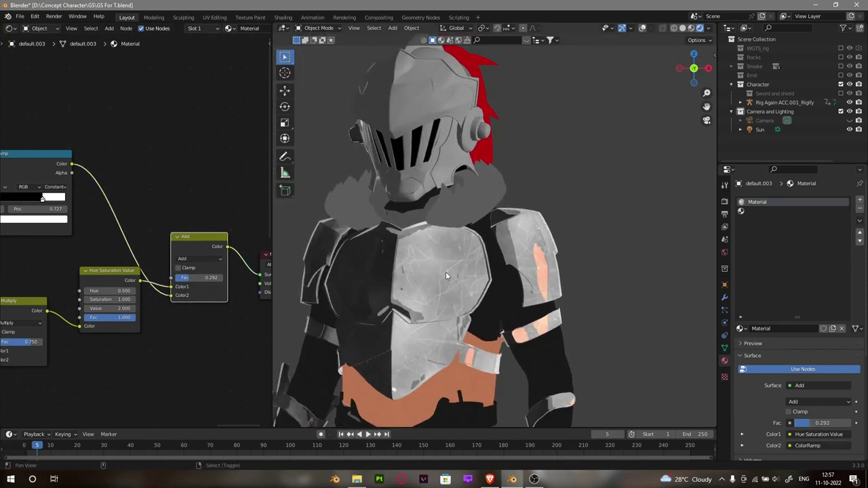
scroll(446, 275, "up", 2)
Move the scratch ColorRamp's stop to 0.855
middle_click_drag(135, 319, 251, 244)
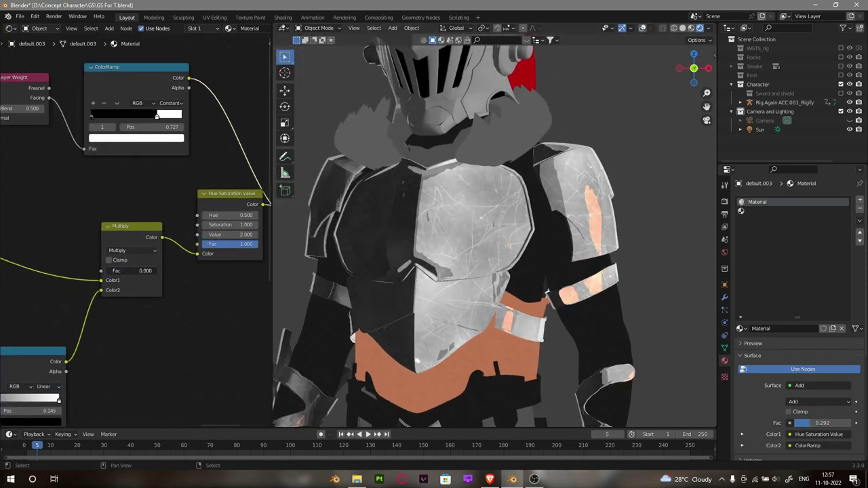
middle_click_drag(135, 204, 135, 305)
left_click(169, 278, "ctrl+shift")
scroll(135, 305, "up", 2)
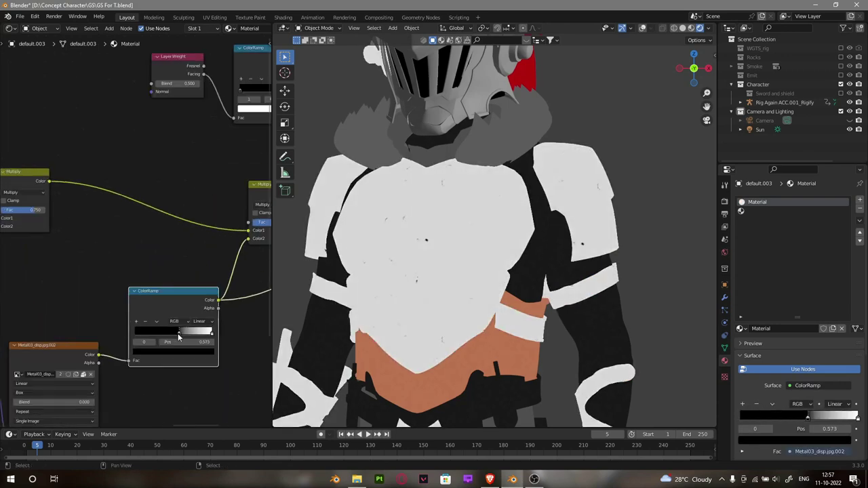
left_click_drag(158, 322, 173, 324)
middle_click_drag(173, 324, 51, 416)
scroll(149, 217, "up", 1)
Switch the scratch blend to Overlay at 0.350, brighten Hue Saturation Value, and preview the Add output
left_click(149, 203, "ctrl+shift")
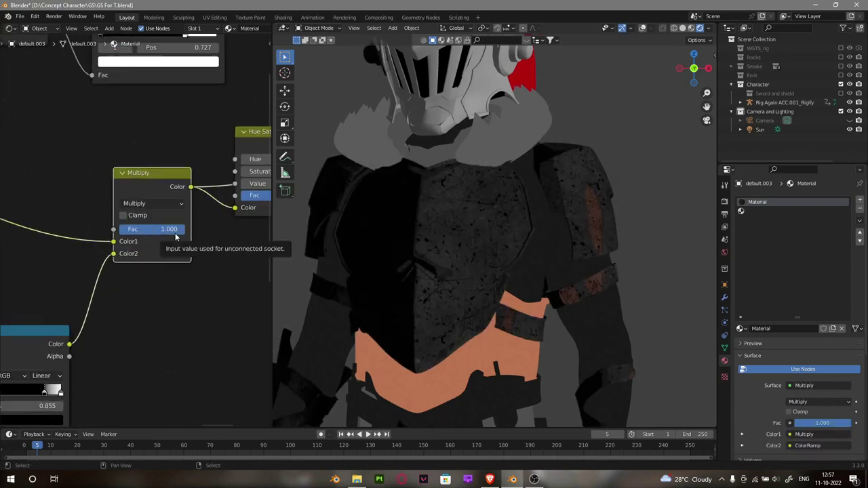
left_click(135, 331)
left_click_drag(163, 225, 136, 225)
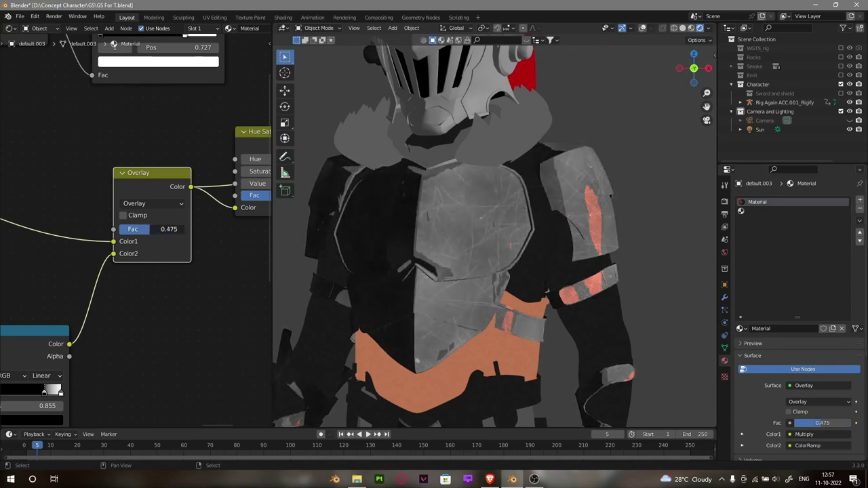
scroll(135, 243, "down", 3)
left_click_drag(181, 303, 203, 303)
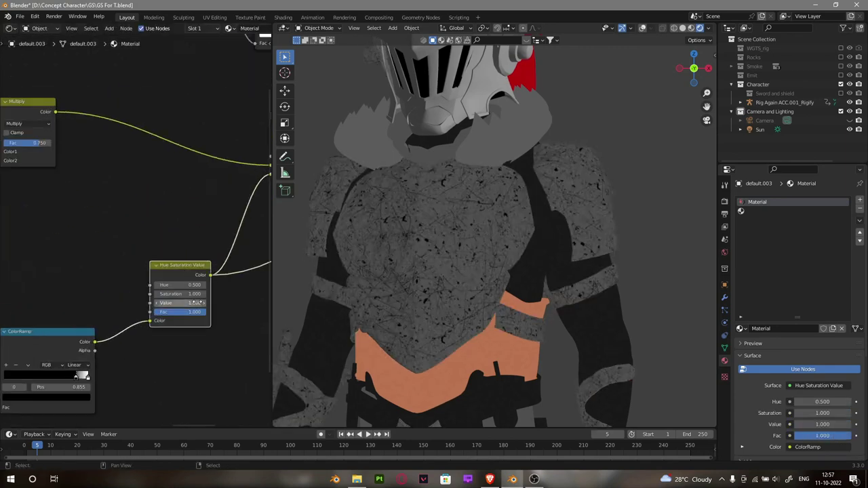
mouse_move(181, 303)
middle_mouse_down()
mouse_move(199, 231)
mouse_move(169, 244)
middle_mouse_up()
scroll(200, 230, "down", 2)
left_click(168, 235, "ctrl+shift")
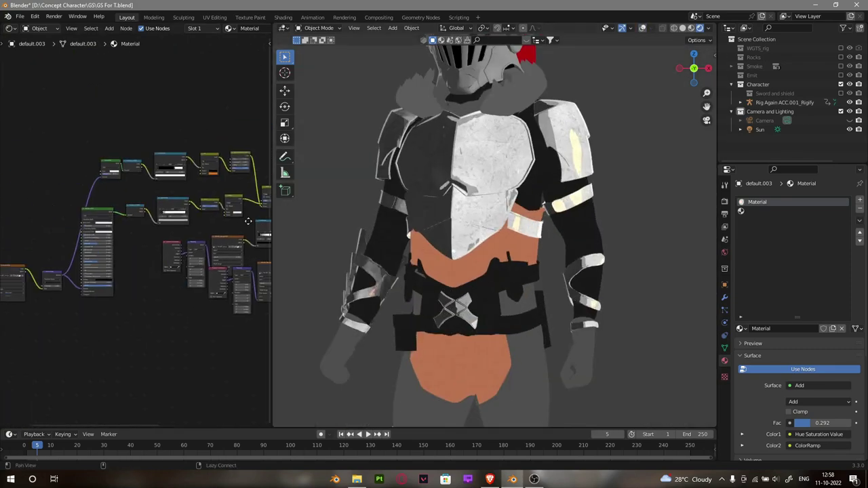
In Edit Mode, select the chest plate and assign it a new material slot, Material.013
key("Tab")
key("l")
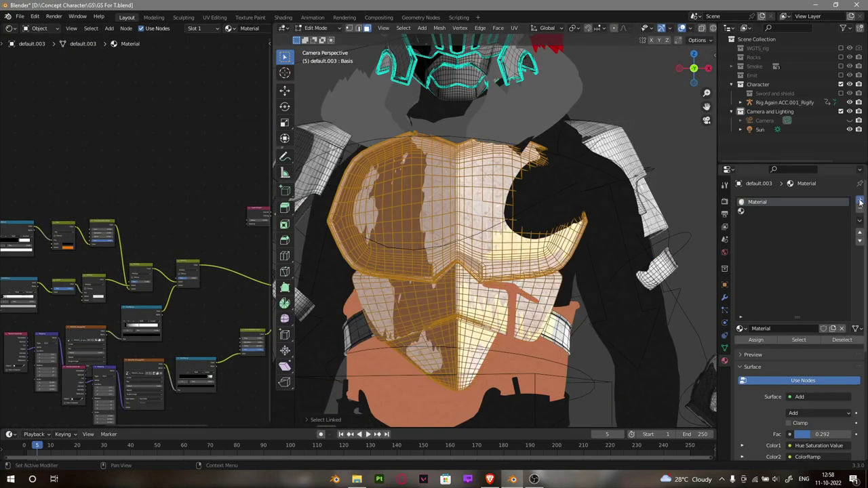
left_click(860, 202)
left_click(209, 253)
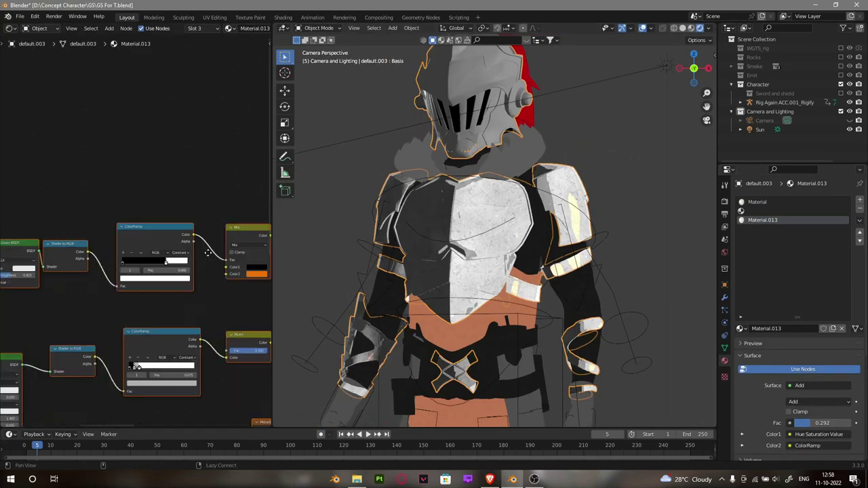
Set Material.013's ColorRamp stop to 0.100 to tighten the yellow glossy highlight
scroll(209, 253, "up", 3)
left_click_drag(140, 270, 153, 270)
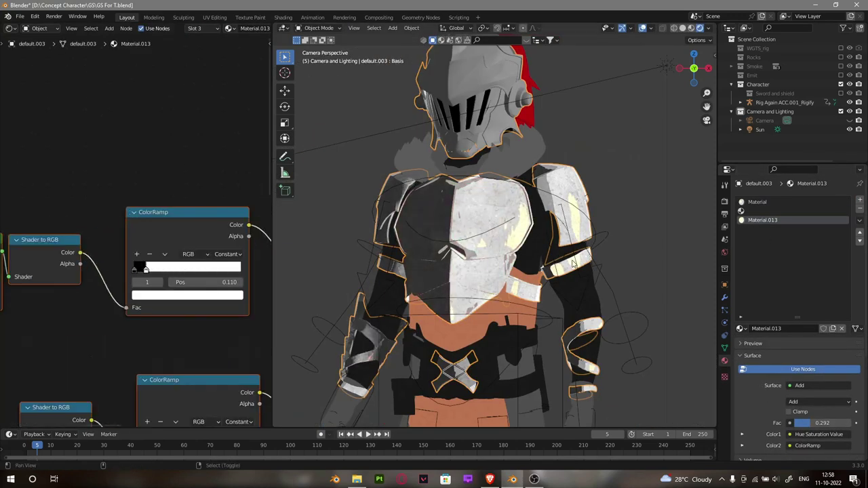
middle_click_drag(161, 269, 376, 256)
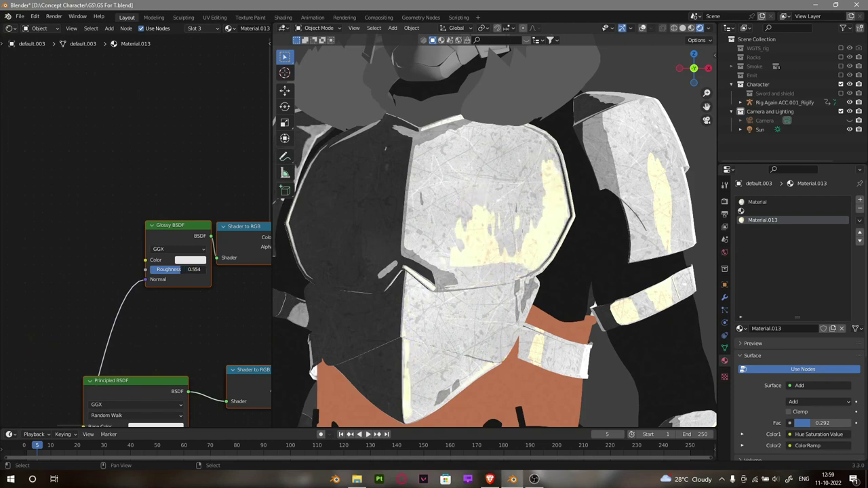
middle_click_drag(163, 271, 204, 257)
left_click_drag(174, 250, 178, 250)
middle_click_drag(178, 253, 118, 275)
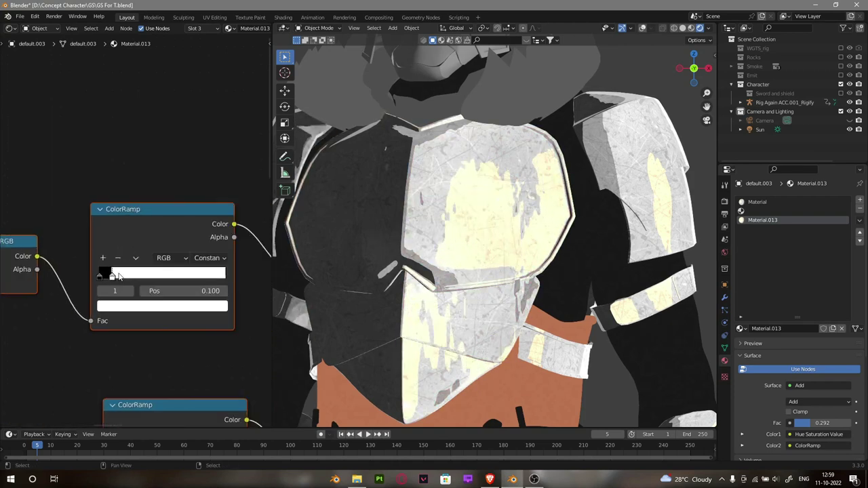
left_click_drag(119, 275, 101, 274)
scroll(102, 274, "down", 2)
middle_click_drag(101, 274, 232, 247)
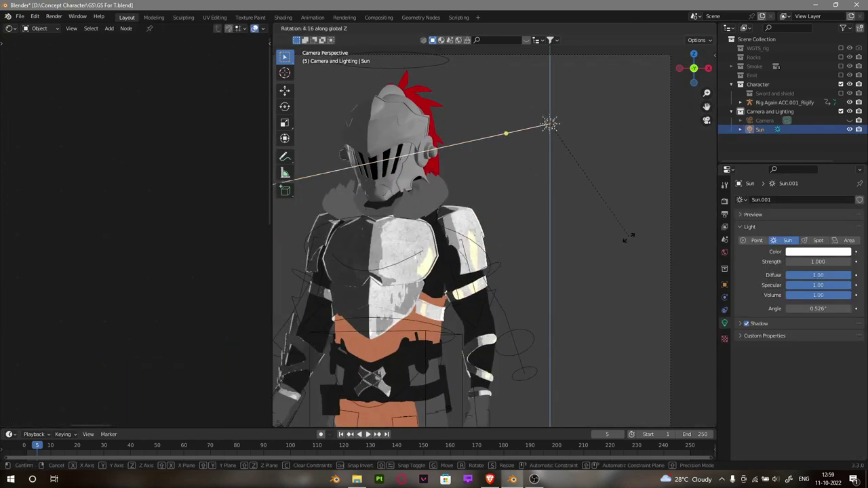
Confirm the Sun's new rotation around Z
left_click(519, 245)
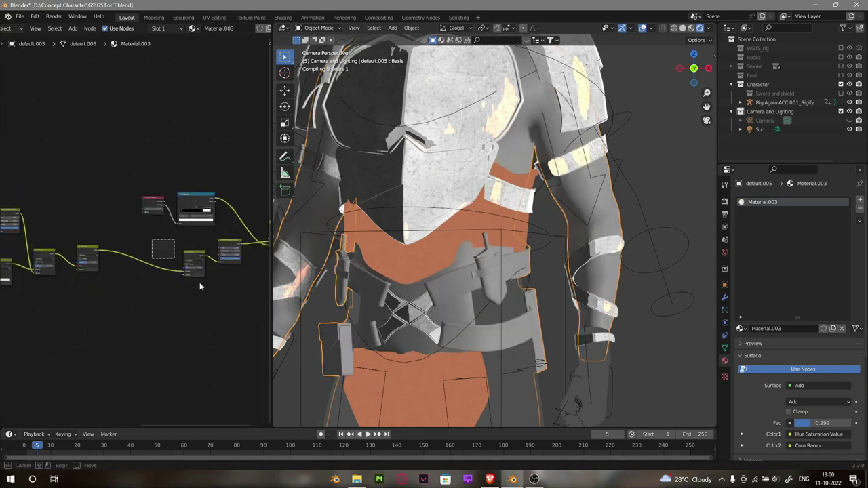
Change the Multiply Color1 tint to dark brown in Material.003, then in Material.004
left_click_drag(126, 188, 244, 276)
scroll(221, 227, "up", 3)
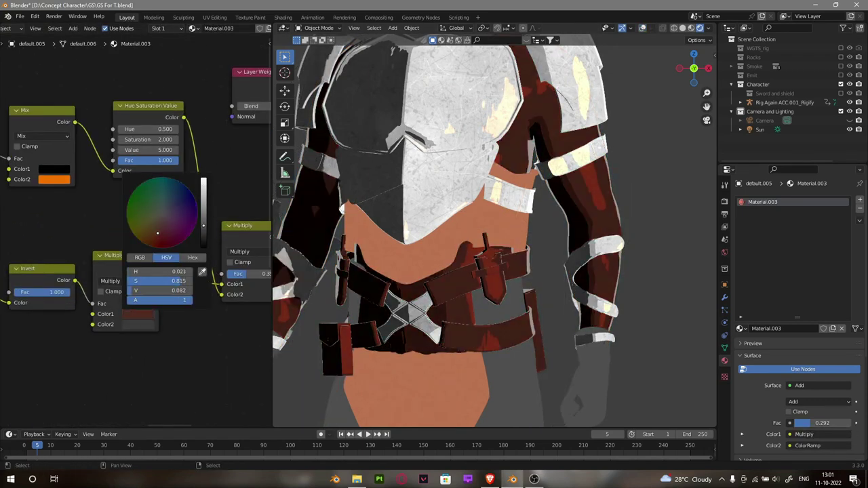
left_click(146, 315)
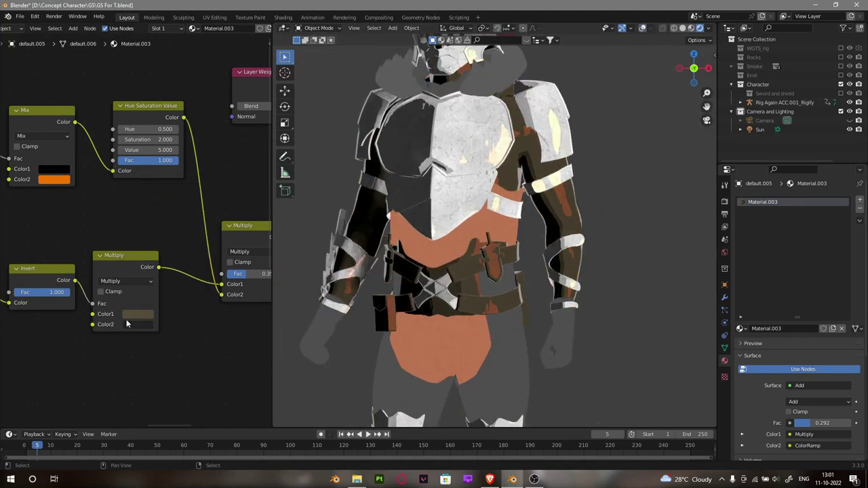
left_click(137, 314)
mouse_move(130, 248)
middle_mouse_down()
mouse_move(204, 282)
mouse_move(121, 262)
middle_mouse_up()
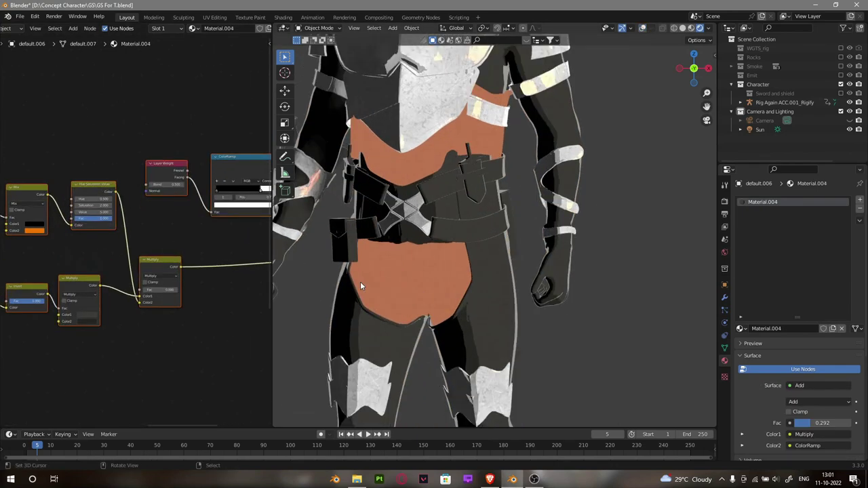
scroll(136, 271, "up", 3)
scroll(135, 271, "up", 2)
middle_click_drag(475, 339, 535, 220, "shift")
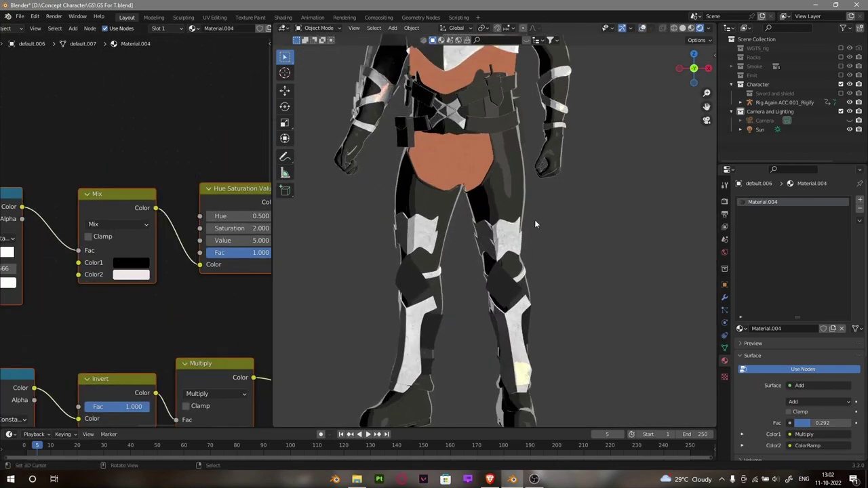
left_click(177, 277)
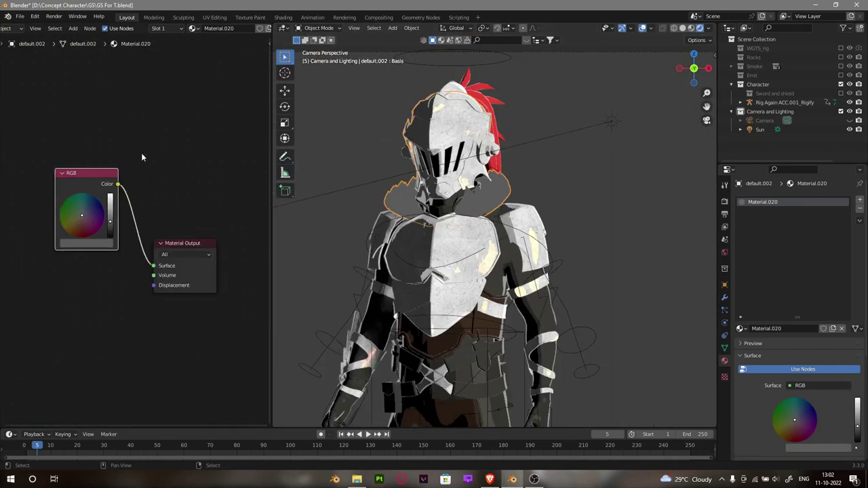
Delete the collar's RGB node and wire Gradient Texture Color into Material Output Surface
key("Delete")
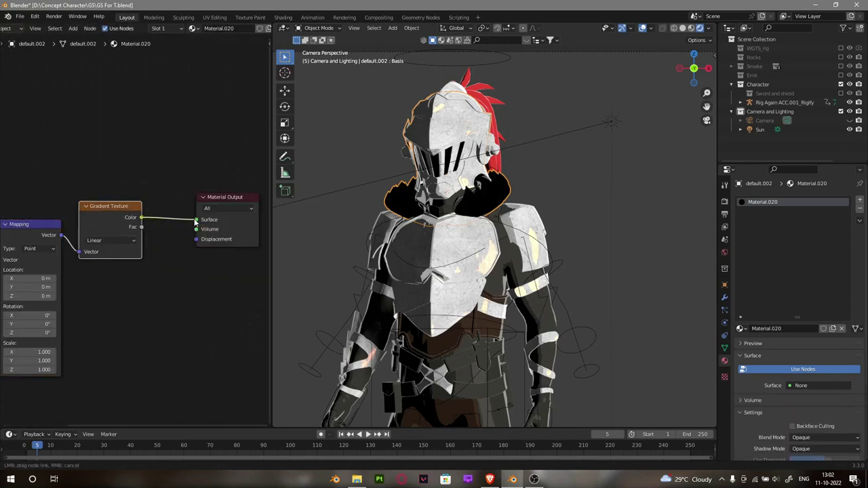
left_click_drag(195, 221, 196, 220)
middle_click_drag(488, 211, 505, 204)
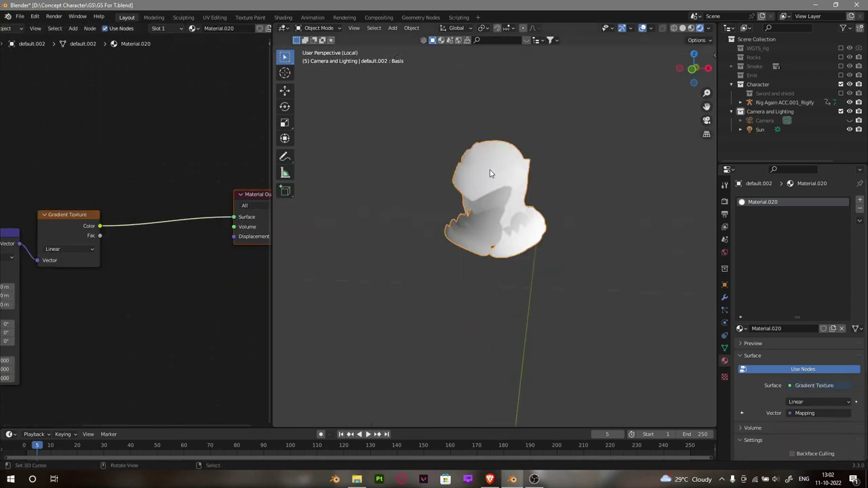
Isolate the helmet and collar in Local View, toggle Edit Mode briefly, and return
key("KP_Divide")
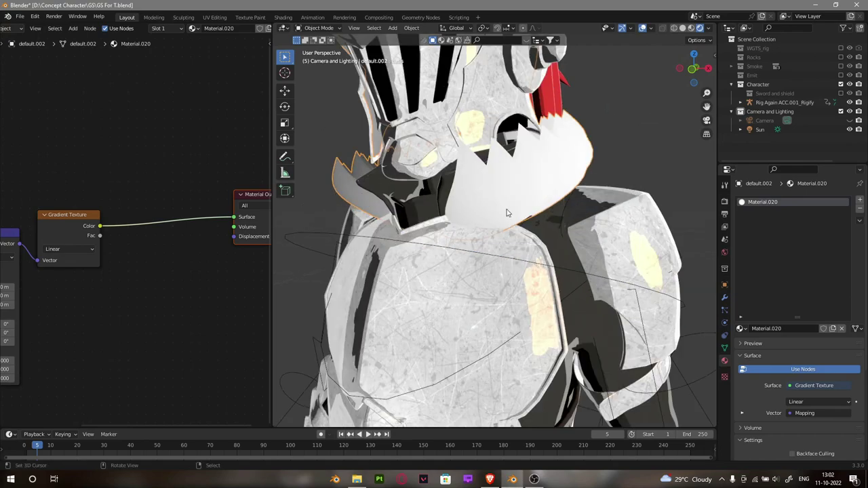
key("KP_Divide")
key("Tab")
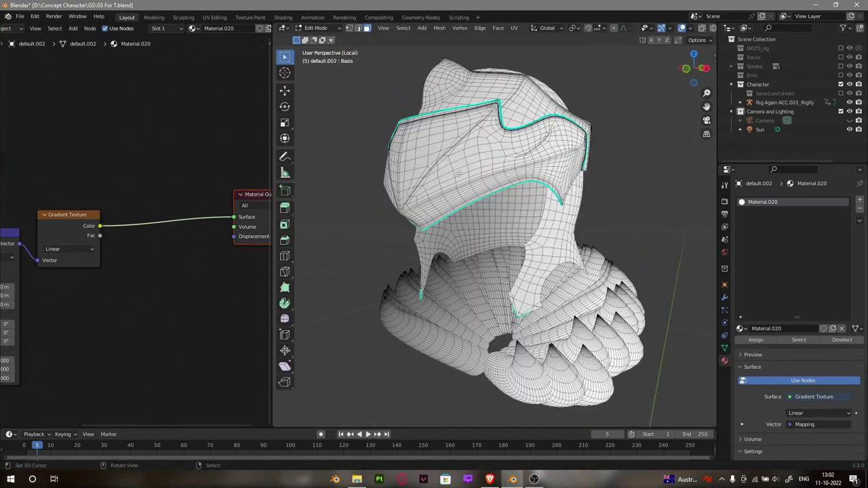
left_click(591, 171)
key("Tab")
key("KP_Divide")
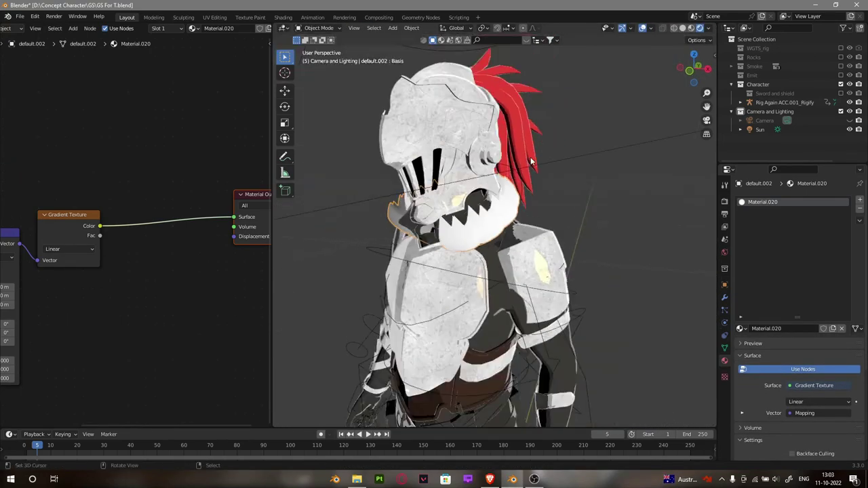
Check the Mapping and Texture Coordinate nodes driving the gradient
scroll(167, 250, "down", 3)
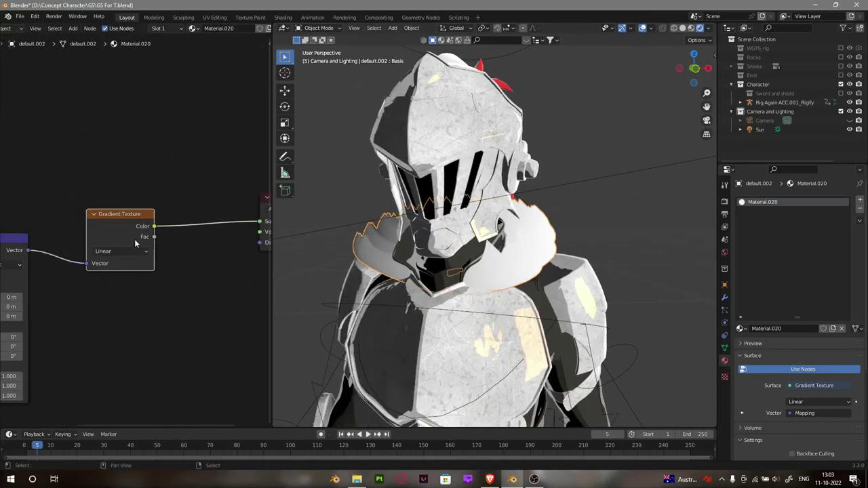
middle_click_drag(134, 238, 266, 123)
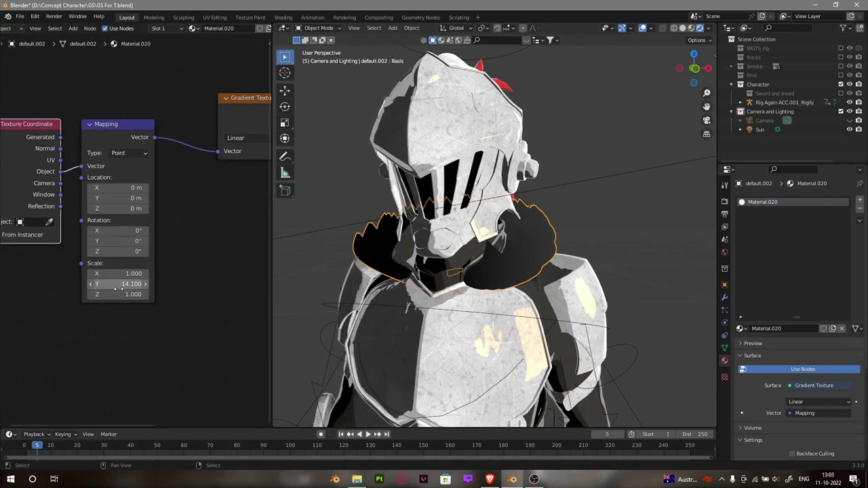
key("shift+a")
Add a new Empty (Empty.002) to the scene and rotate it
scroll(536, 337, "down", 3)
key("shift+a")
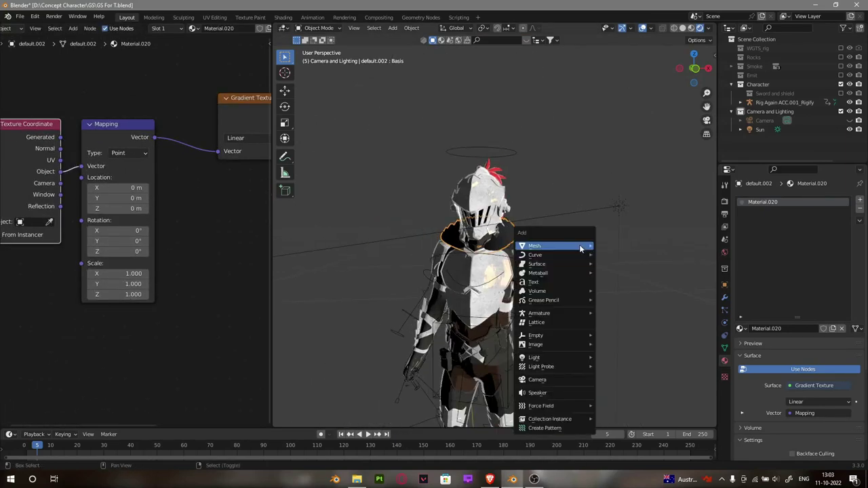
left_click(630, 343)
scroll(535, 337, "down", 2)
scroll(576, 285, "up", 5)
right_click(610, 258)
key("Escape")
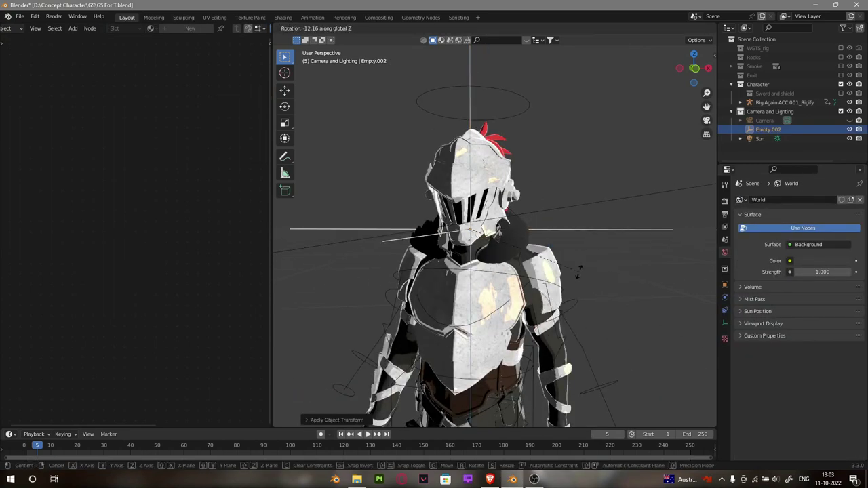
scroll(577, 271, "up", 2)
left_click(534, 240)
left_click(649, 255)
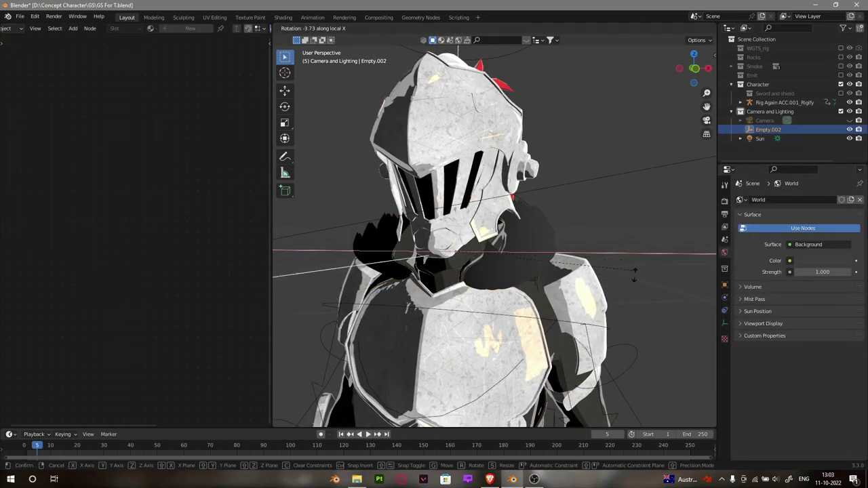
Move Empty.002 along the Z axis near the knight's head
left_click(552, 225)
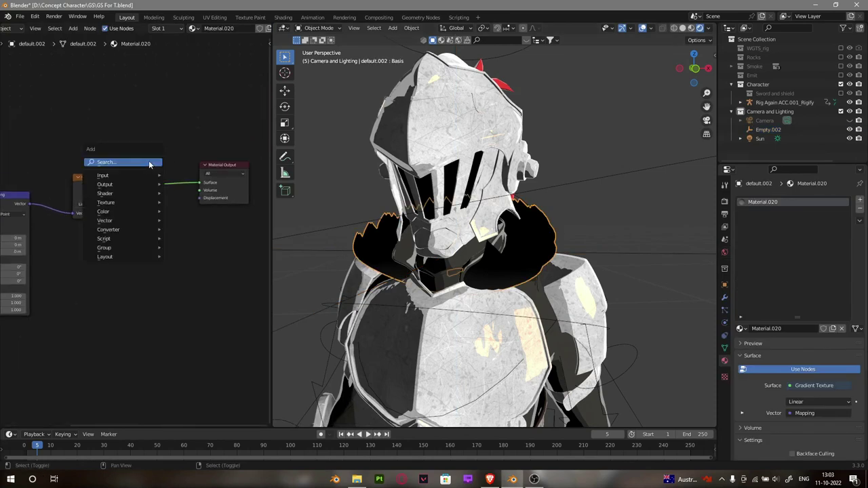
mouse_move(475, 258)
middle_mouse_down()
mouse_move(597, 258)
mouse_move(546, 268)
mouse_move(441, 217)
middle_mouse_up()
left_click(611, 260)
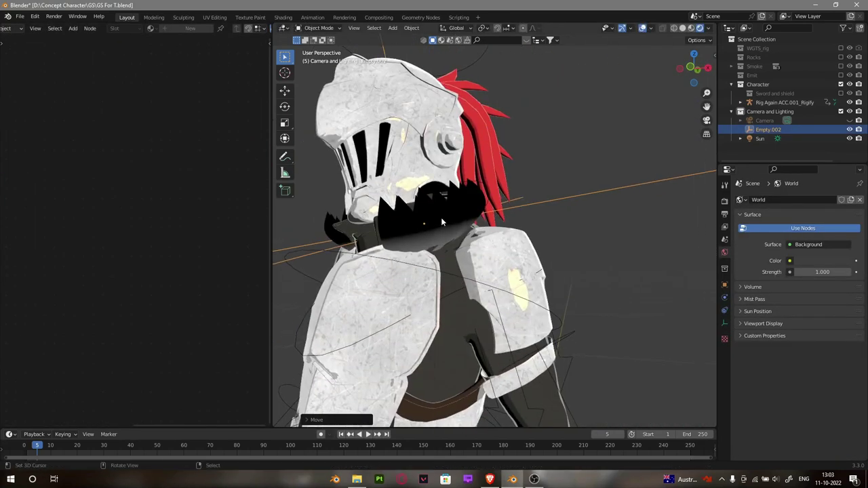
key("g")
key("z")
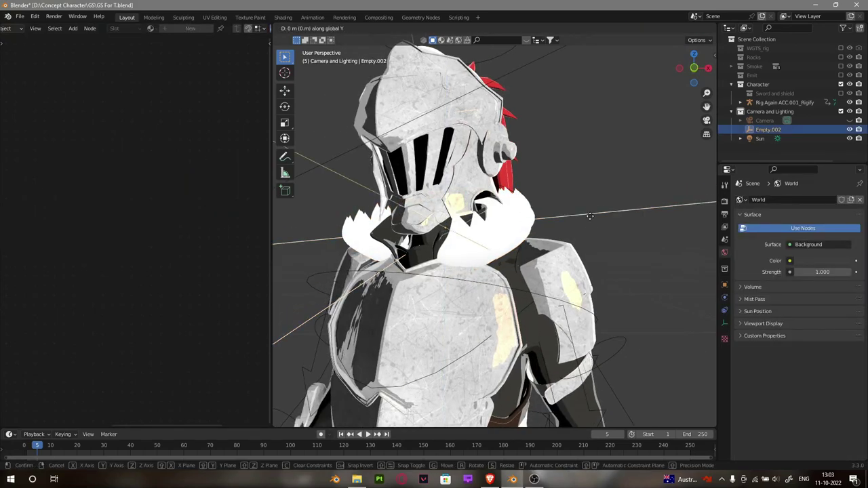
left_click(590, 215)
mouse_move(589, 215)
middle_mouse_down()
mouse_move(579, 209)
mouse_move(509, 227)
middle_mouse_up()
Select the fur collar and zoom to inspect its material nodes
left_click(536, 224)
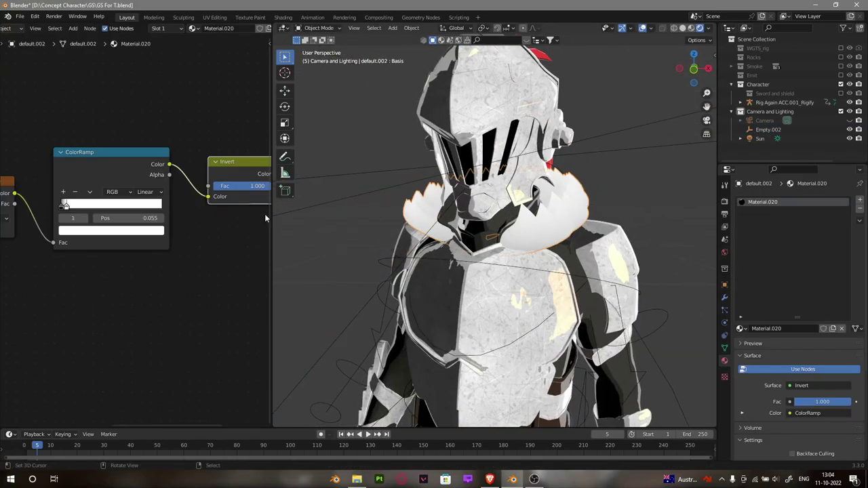
scroll(266, 218, "down", 3)
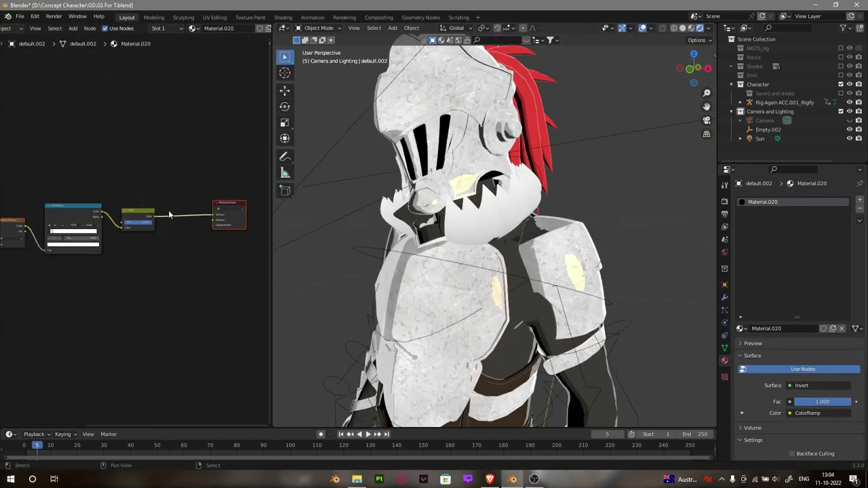
scroll(152, 182, "down", 3)
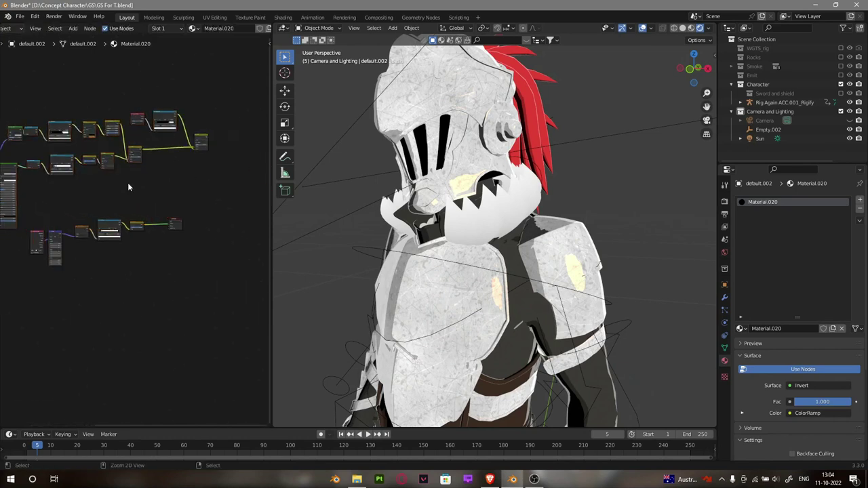
scroll(136, 152, "down", 2)
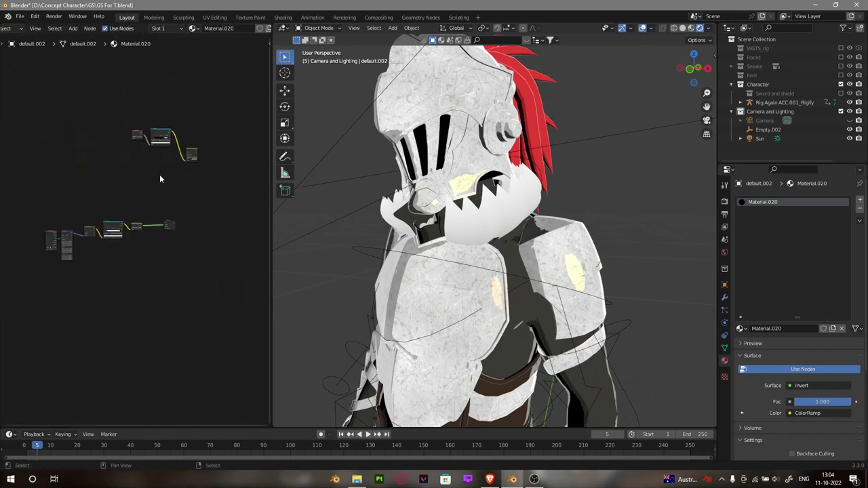
scroll(176, 225, "up", 4)
scroll(548, 214, "down", 2)
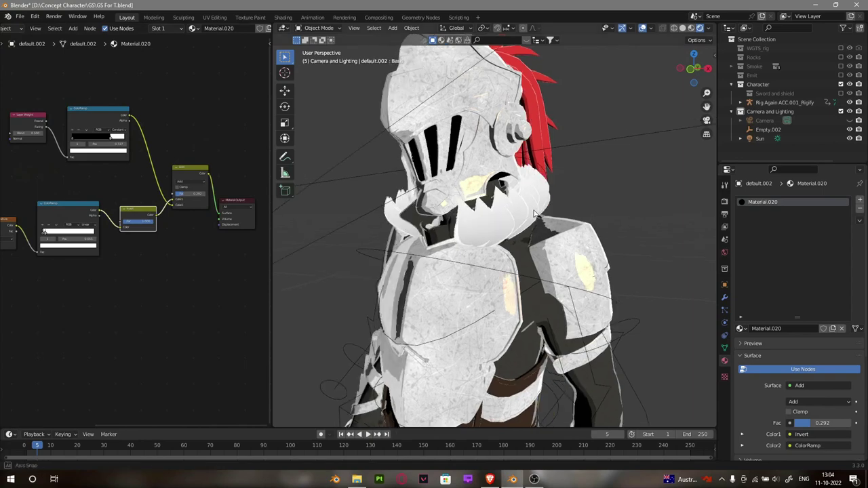
scroll(549, 214, "down", 2)
scroll(549, 214, "down", 4)
scroll(557, 228, "down", 2)
scroll(556, 227, "up", 5)
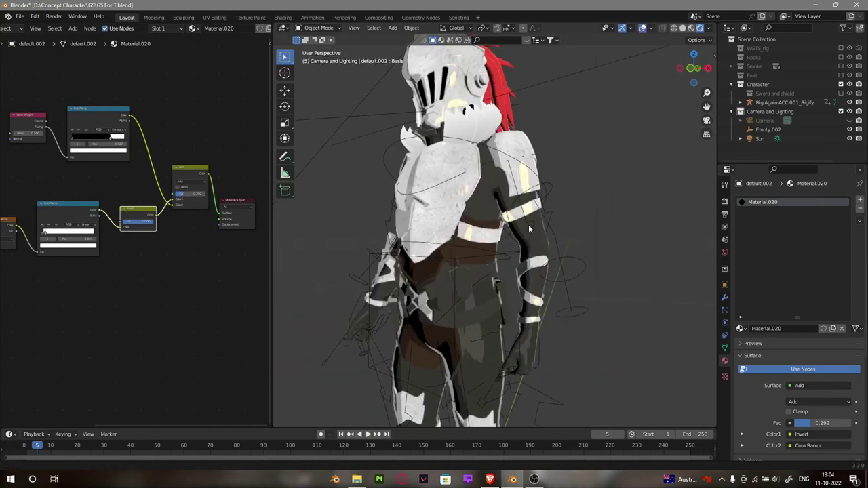
Orbit to the side and select the shield so Material.009 appears
mouse_move(557, 227)
middle_mouse_down()
mouse_move(528, 196)
mouse_move(573, 194)
middle_mouse_up()
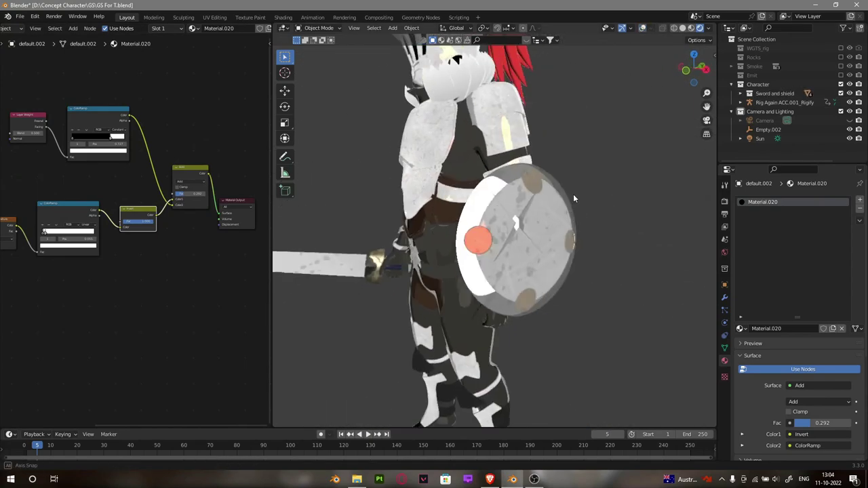
left_click(543, 226)
key("shift+alt+z")
key("Home")
Hide the overlays and reframe a front three-quarter view of the camera frame
scroll(79, 270, "down", 2)
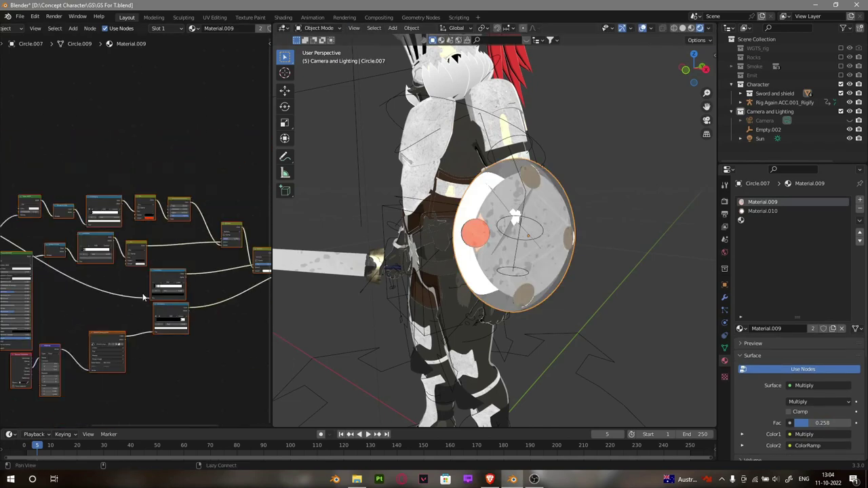
key("shift+alt+z")
middle_click_drag(516, 204, 562, 205)
scroll(541, 198, "down", 3)
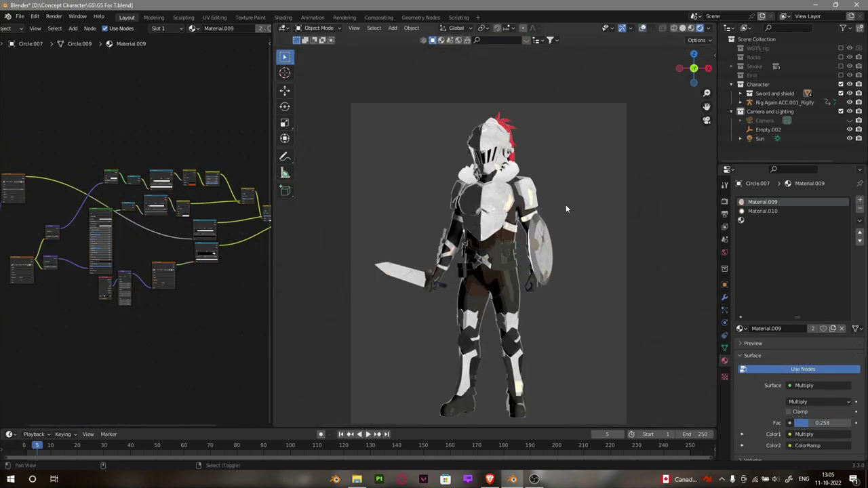
scroll(566, 204, "up", 4)
Switch the viewport to solid shading and save GS For T.blend
scroll(483, 269, "down", 4)
scroll(507, 219, "up", 4)
key("z")
left_click(560, 224)
key("shift+alt+z")
left_click(724, 201)
key("ctrl+s")
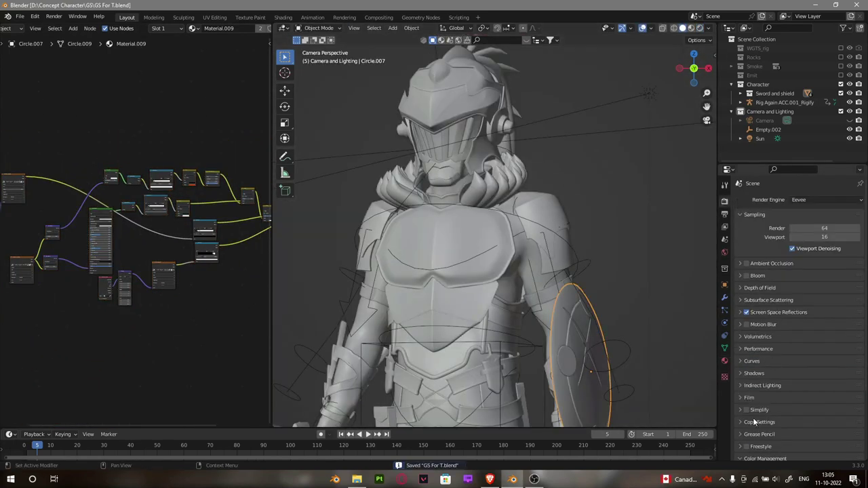
In View Layer Properties, enable Edge Mark in the Freestyle line set
scroll(794, 291, "down", 3)
scroll(778, 386, "down", 3)
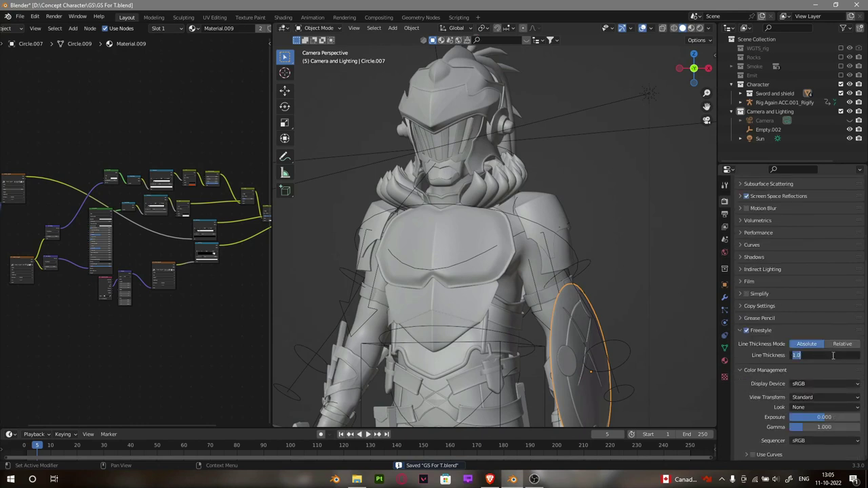
left_click(725, 226)
scroll(780, 278, "down", 4)
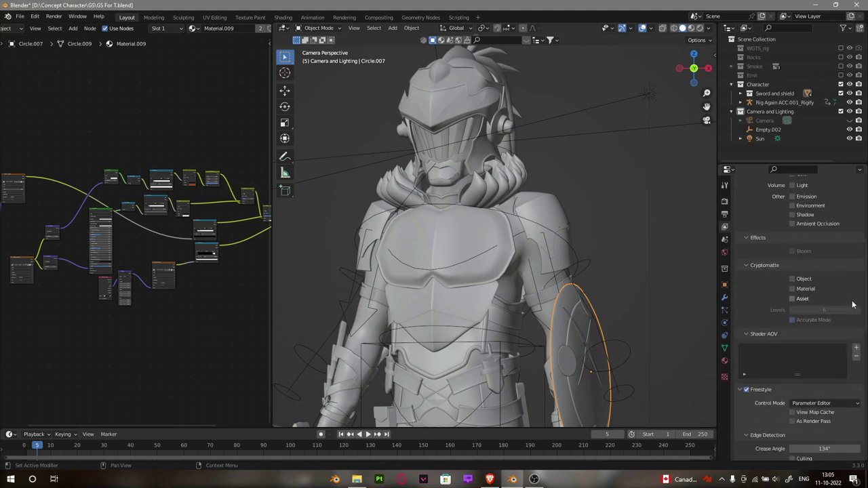
scroll(853, 306, "down", 4)
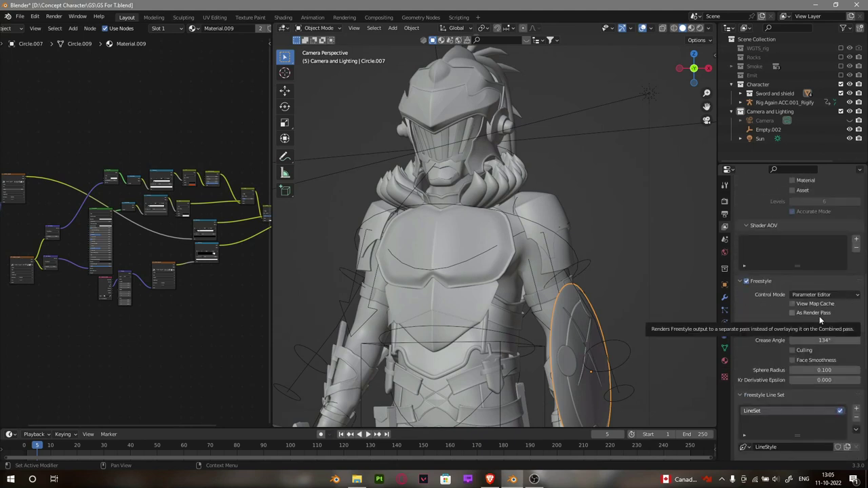
scroll(816, 346, "down", 3)
scroll(822, 307, "down", 3)
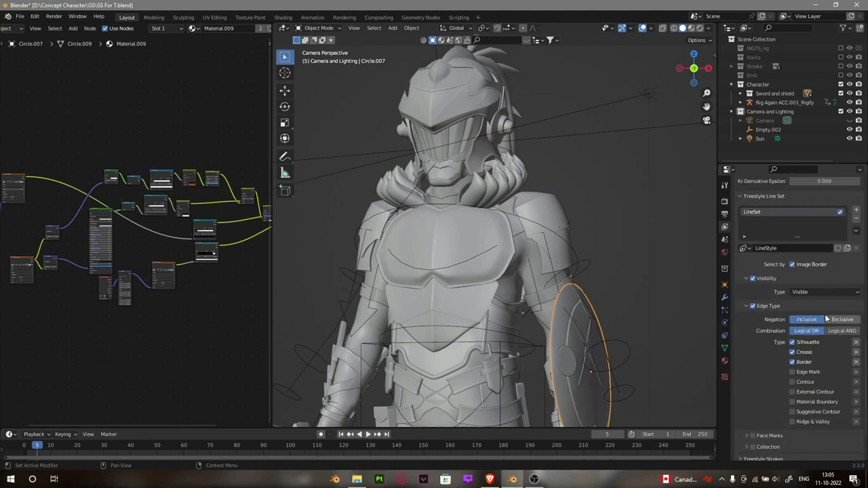
scroll(824, 314, "down", 2)
left_click(818, 318)
Select the armour pieces and isolate them in Local View with solid shading
middle_click_drag(522, 251, 507, 246)
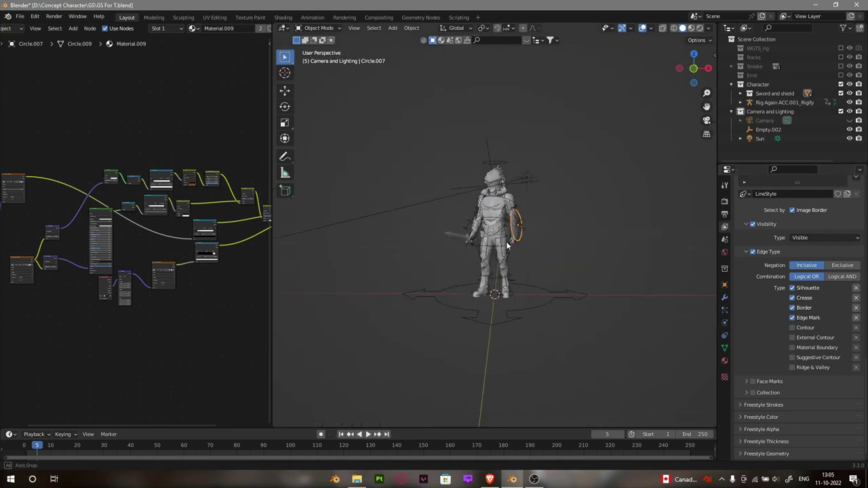
scroll(483, 256, "up", 3)
scroll(527, 224, "up", 3)
scroll(527, 225, "up", 2)
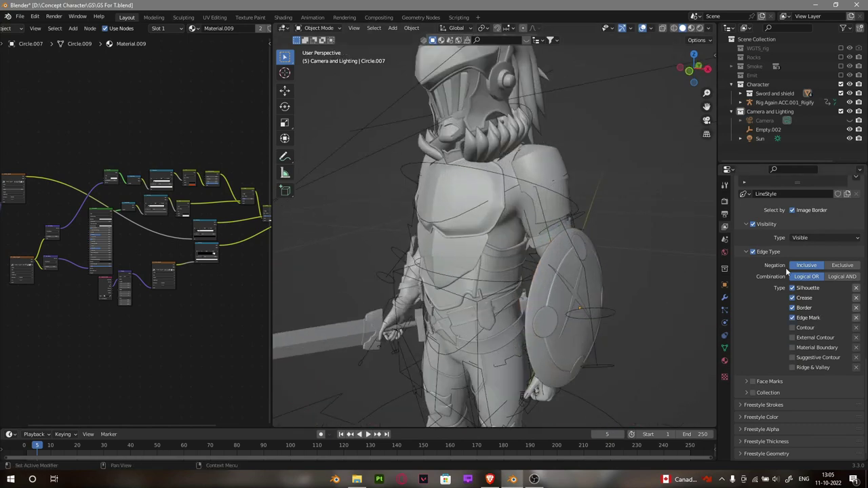
scroll(826, 221, "up", 1)
scroll(826, 221, "up", 2)
scroll(826, 221, "up", 1)
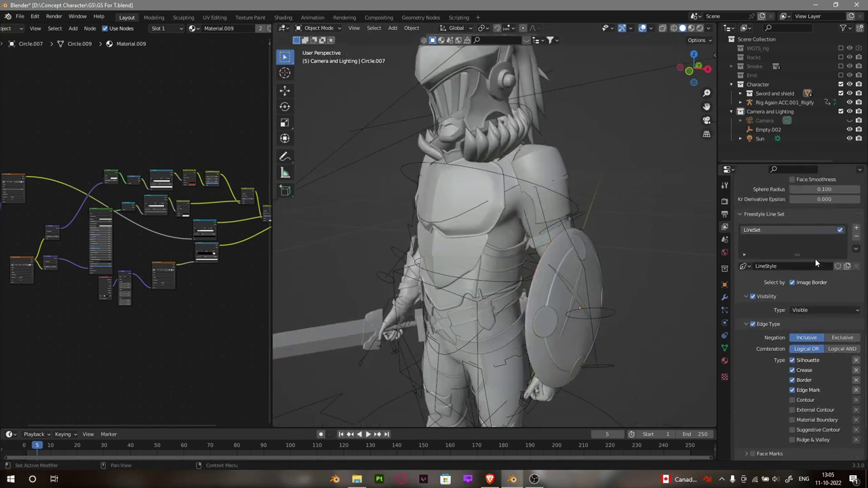
scroll(816, 262, "down", 4)
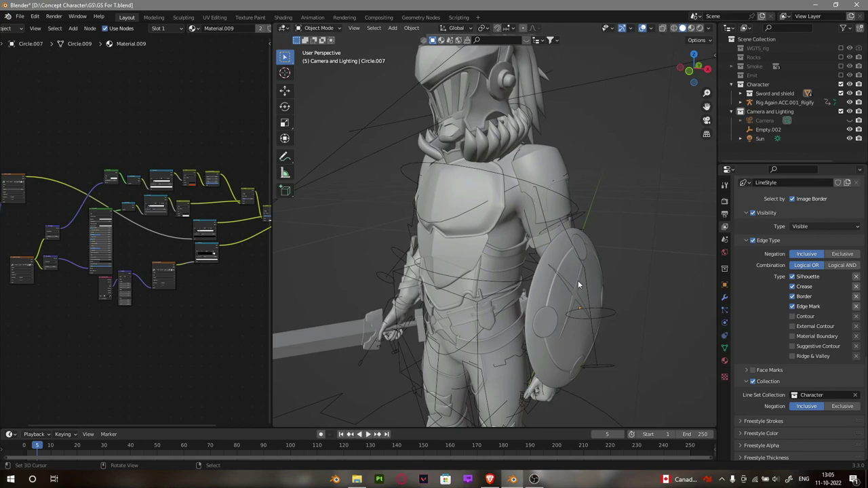
mouse_move(451, 161)
middle_mouse_down()
mouse_move(487, 172)
mouse_move(488, 159)
mouse_move(538, 169)
middle_mouse_up()
key("z")
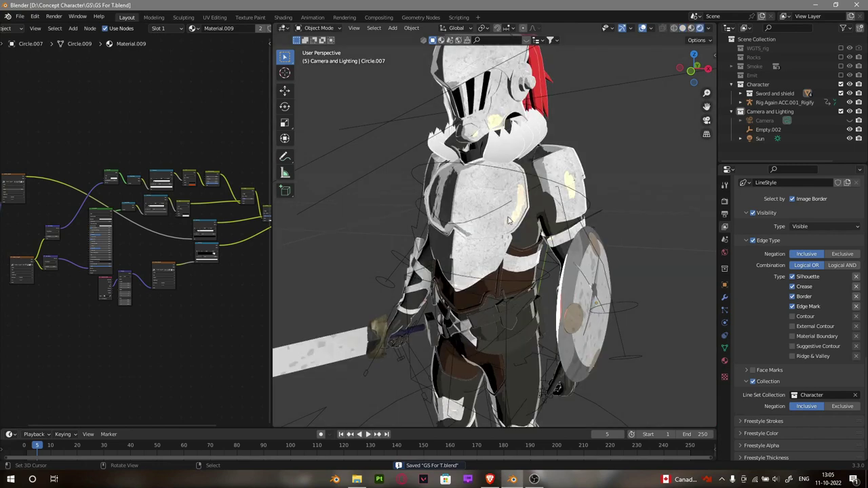
left_click(509, 221)
key("z")
left_click(552, 203)
key("KP_Divide")
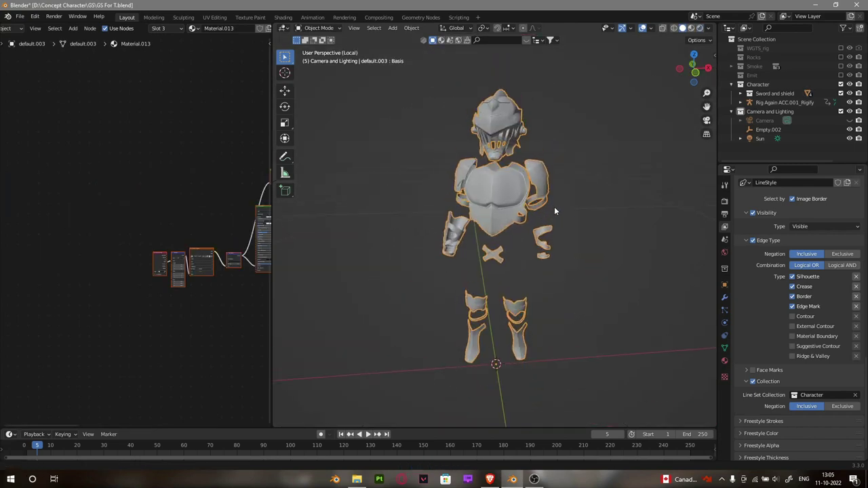
In Edit Mode, select the armour's sharp edges and mark them as Freestyle edges
mouse_move(554, 211)
middle_mouse_down()
mouse_move(574, 195)
mouse_move(556, 201)
mouse_move(392, 61)
middle_mouse_up()
scroll(574, 195, "up", 2)
key("Tab")
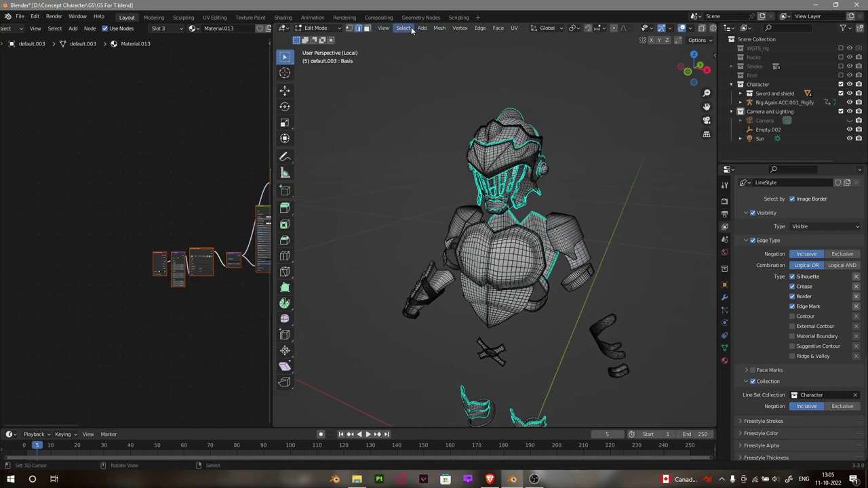
left_click(407, 28)
left_click(442, 125)
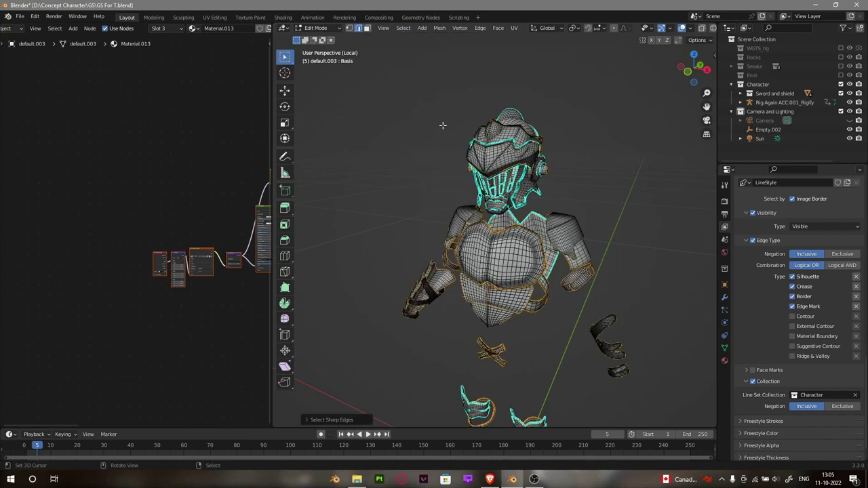
scroll(528, 229, "up", 6)
middle_click_drag(529, 230, 558, 236)
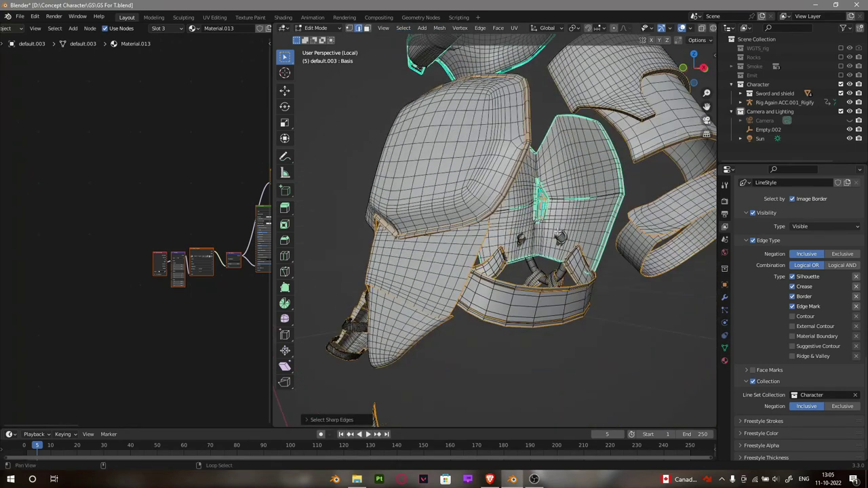
left_click(481, 28)
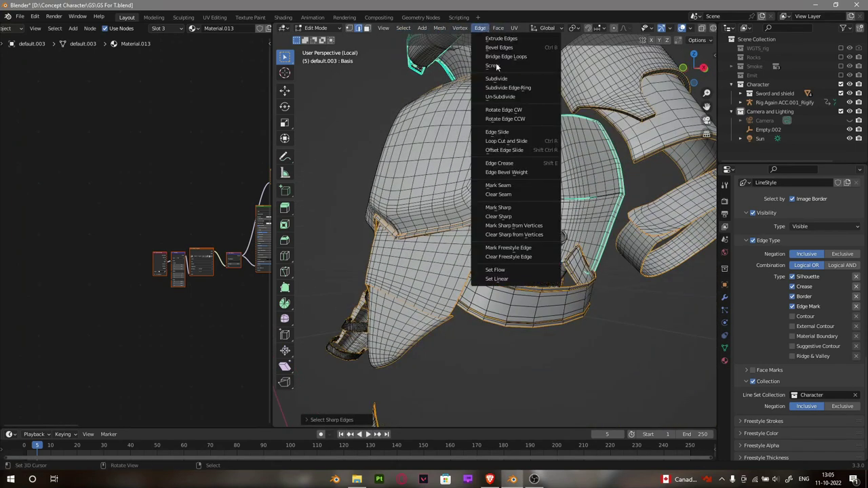
left_click(516, 246)
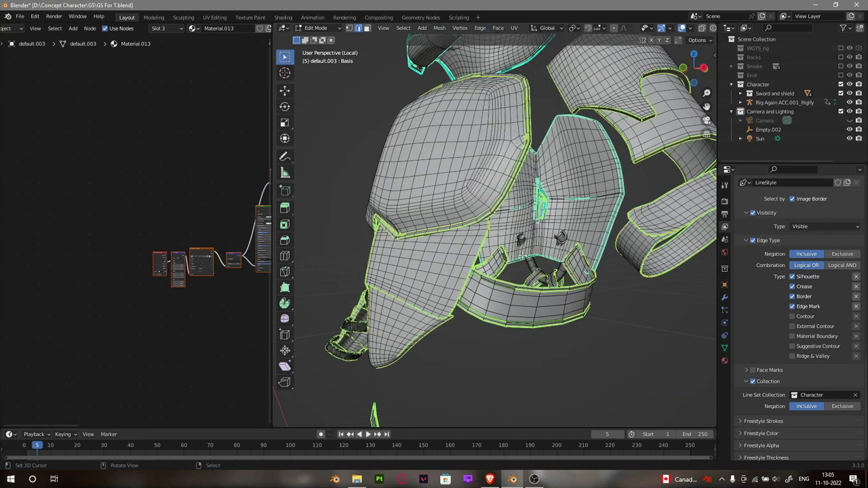
Reselect sharp edges at 15° sharpness and mark them as Freestyle edges
left_click(405, 28)
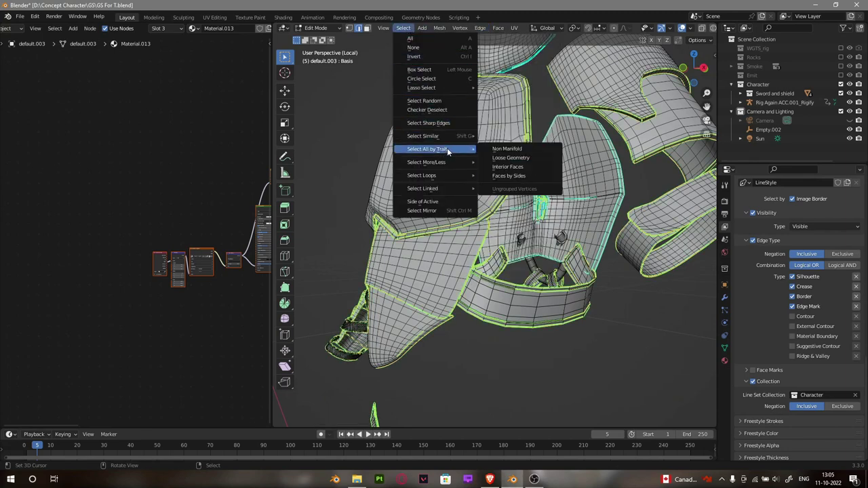
left_click(440, 43)
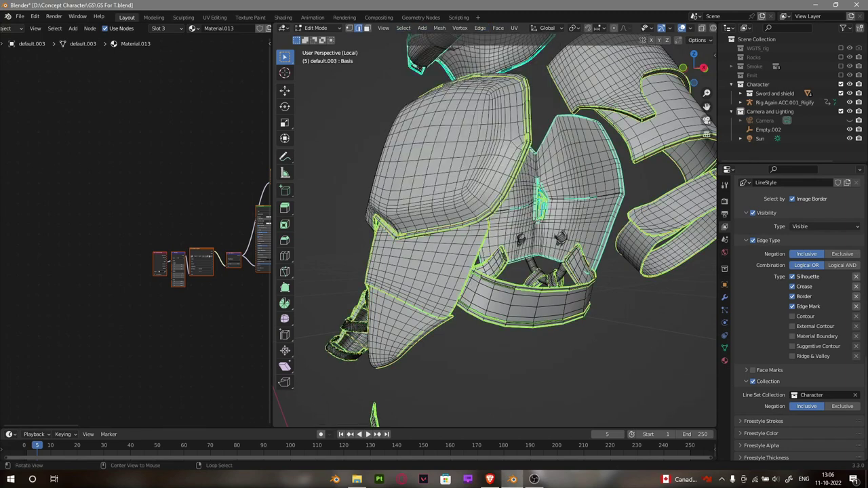
left_click(404, 29)
left_click(445, 121)
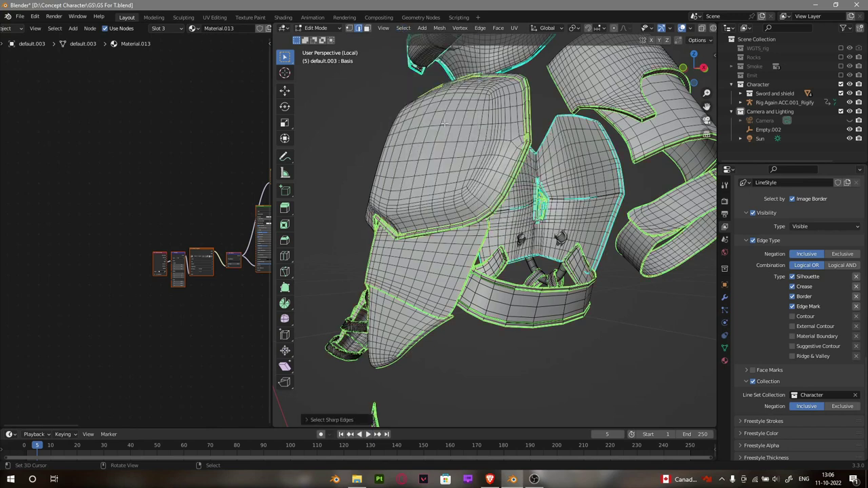
left_click(326, 420)
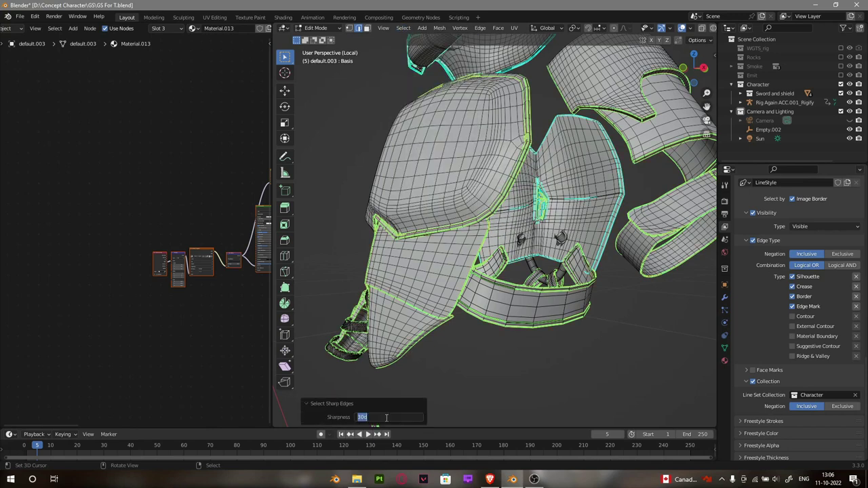
type("15")
key("Return")
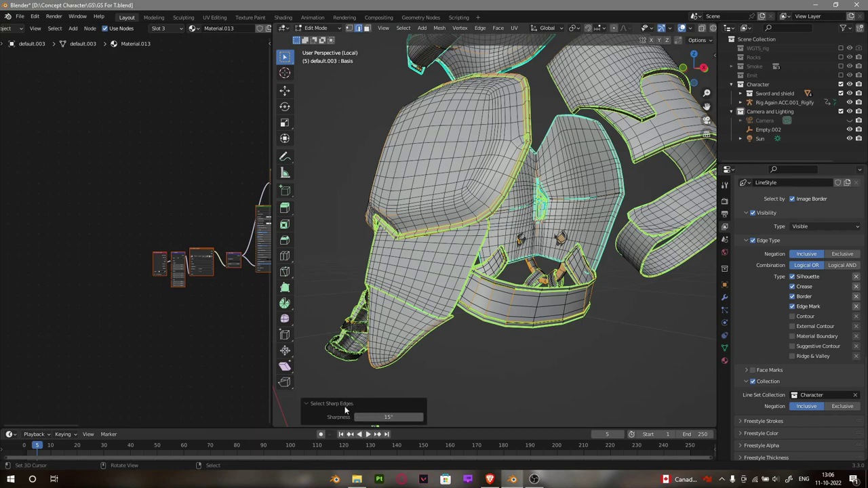
left_click(344, 406)
left_click(481, 29)
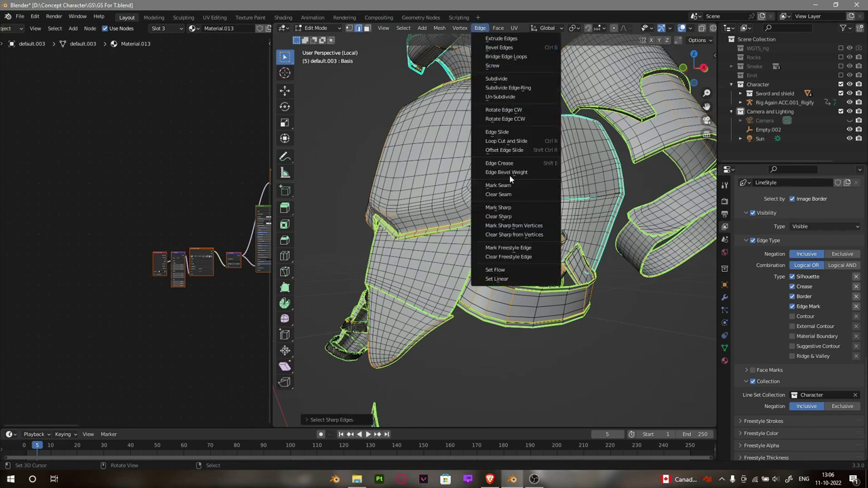
left_click(517, 247)
middle_click_drag(516, 246, 557, 207)
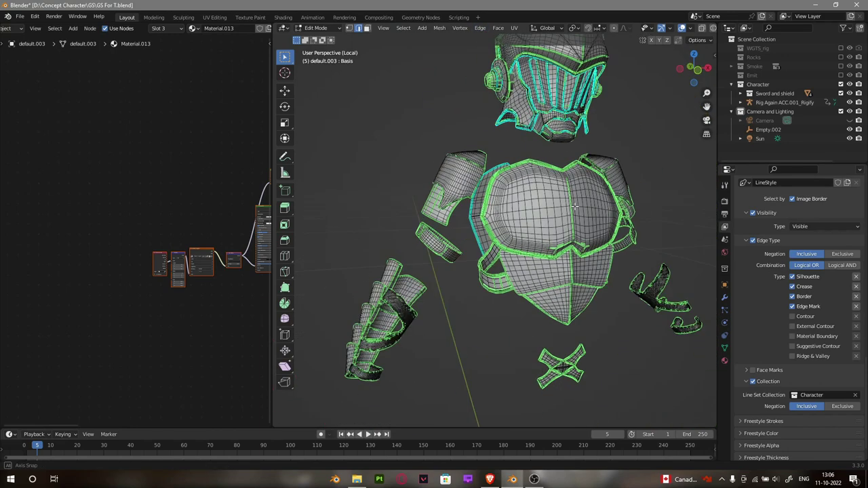
Apply Checker Deselect to the selected edges on the helmet and torso armour
scroll(555, 209, "up", 2)
scroll(546, 213, "up", 2)
scroll(536, 218, "up", 4)
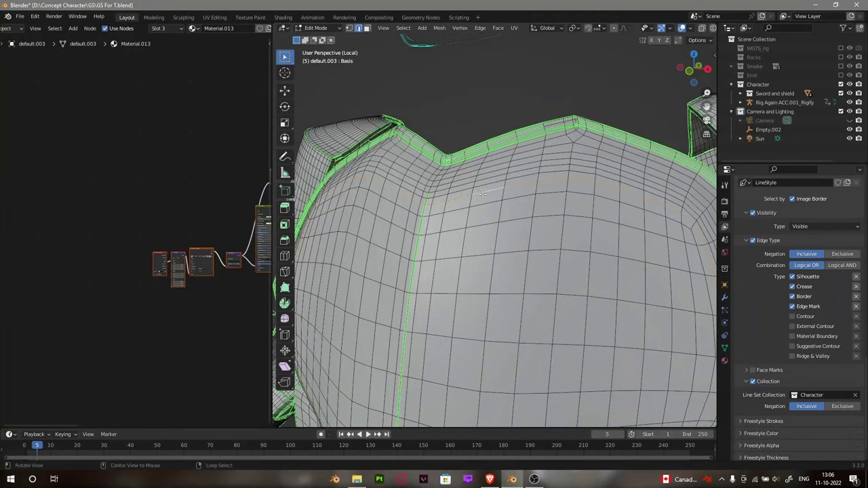
scroll(485, 204, "down", 5)
scroll(502, 285, "up", 2)
scroll(505, 298, "up", 2)
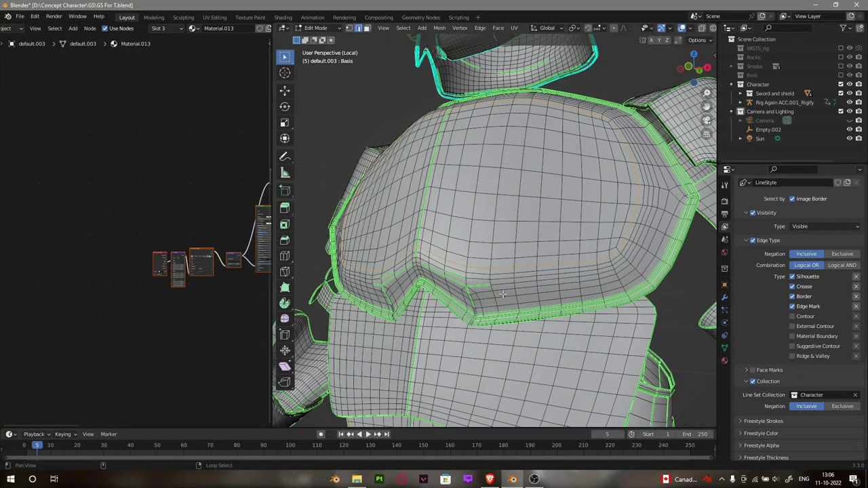
mouse_move(502, 294)
middle_mouse_down()
mouse_move(638, 349)
mouse_move(502, 325)
middle_mouse_up()
scroll(580, 337, "up", 4)
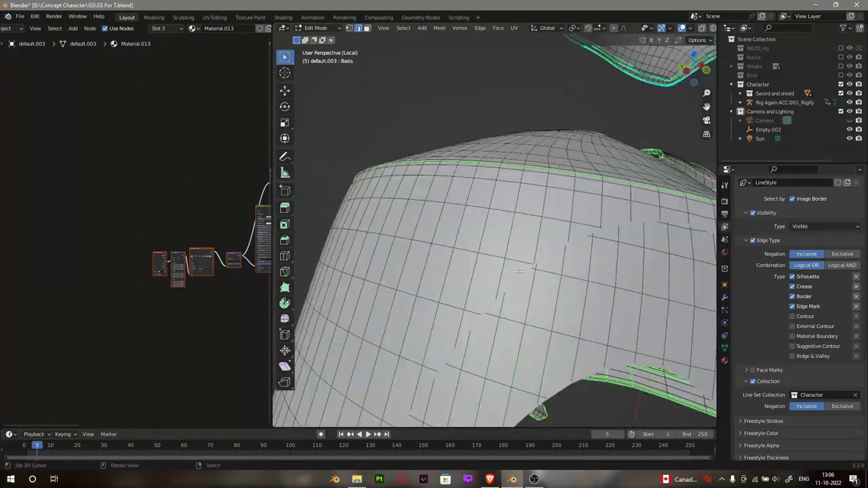
mouse_move(580, 337)
middle_mouse_down()
mouse_move(550, 220)
mouse_move(521, 190)
middle_mouse_up()
scroll(550, 221, "down", 5)
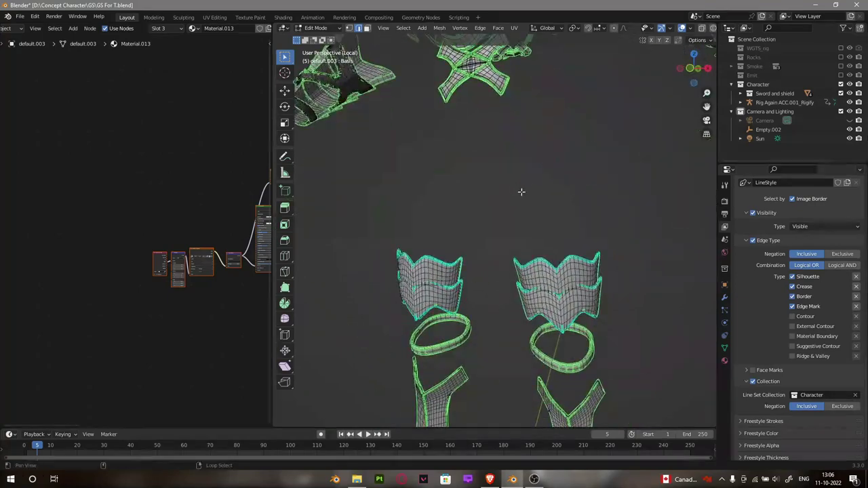
scroll(535, 154, "up", 4)
scroll(489, 257, "down", 3)
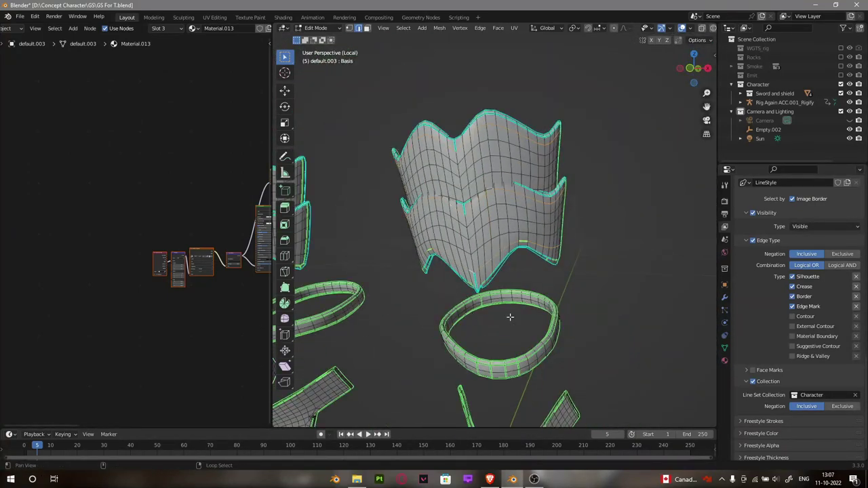
scroll(510, 316, "up", 3)
scroll(510, 317, "down", 2)
middle_click_drag(510, 317, 519, 262)
scroll(519, 262, "up", 3)
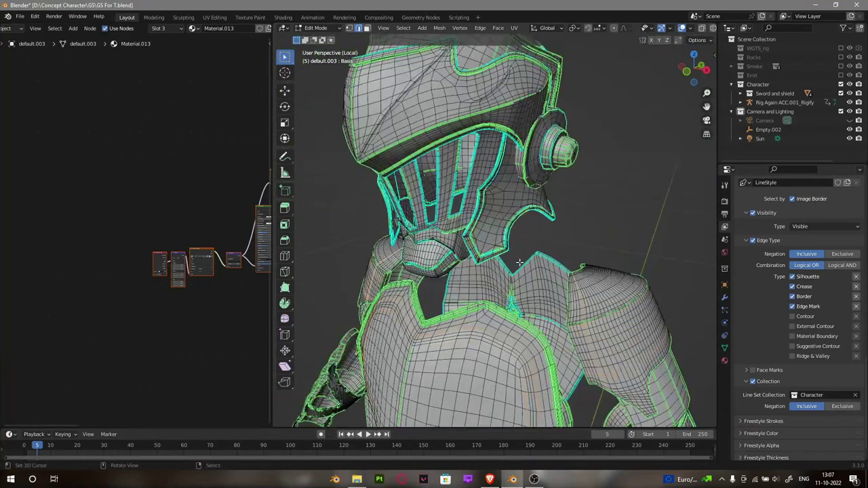
scroll(519, 262, "down", 2)
left_click(403, 28)
left_click(421, 109)
Circle-select more shoulder-piece edges and mark them as Freestyle edges
scroll(420, 271, "up", 3)
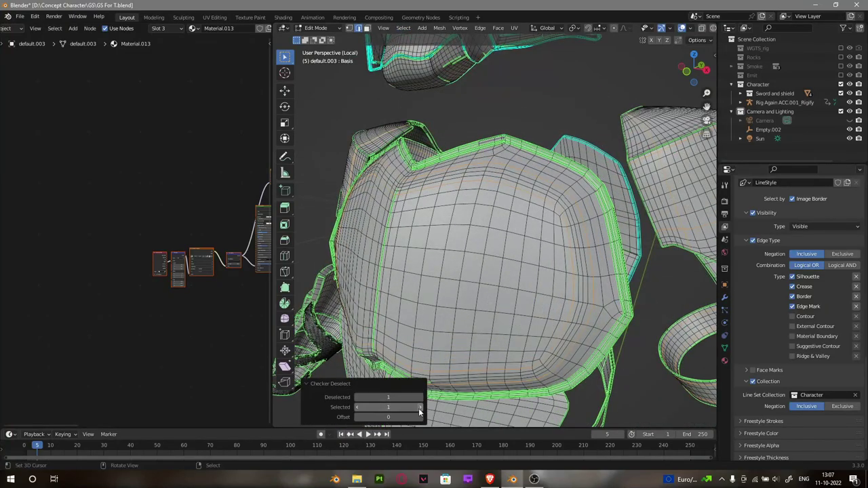
scroll(421, 272, "down", 3)
scroll(421, 271, "up", 3)
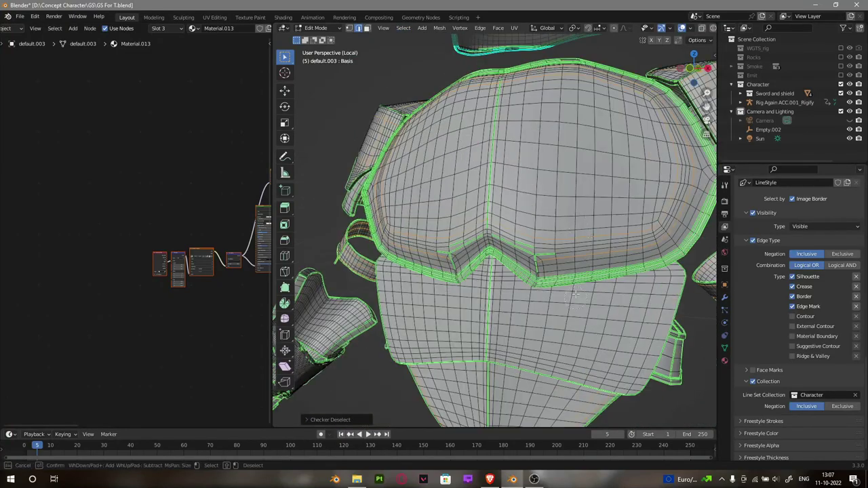
mouse_move(421, 272)
middle_mouse_down()
mouse_move(563, 170)
mouse_move(504, 211)
mouse_move(605, 204)
mouse_move(575, 194)
mouse_move(651, 169)
mouse_move(460, 291)
middle_mouse_up()
key("c")
scroll(562, 170, "down", 3)
scroll(562, 171, "up", 3)
scroll(605, 204, "down", 3)
scroll(590, 203, "up", 3)
scroll(574, 195, "up", 3)
right_click(651, 168)
left_click(651, 168)
middle_click_drag(484, 241, 622, 222)
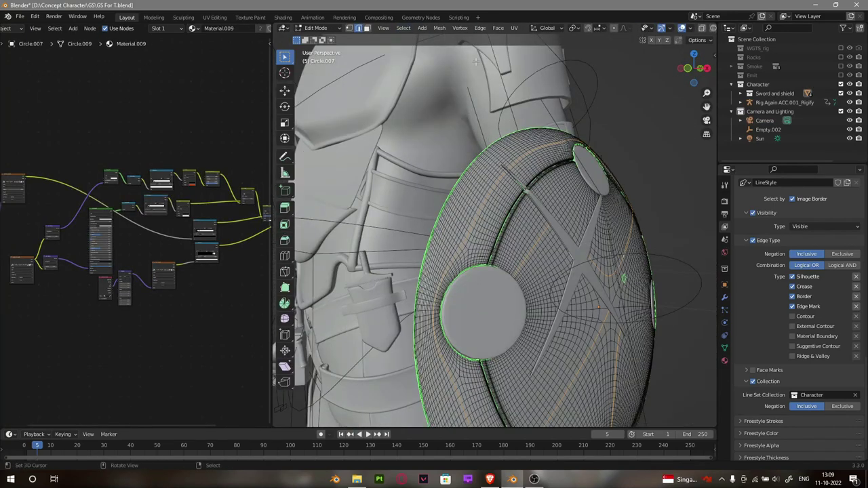
Thin the shield's edge selection with Checker Deselect, tuning the deselected and selected counts
left_click(403, 28)
left_click(421, 110)
left_click(358, 397)
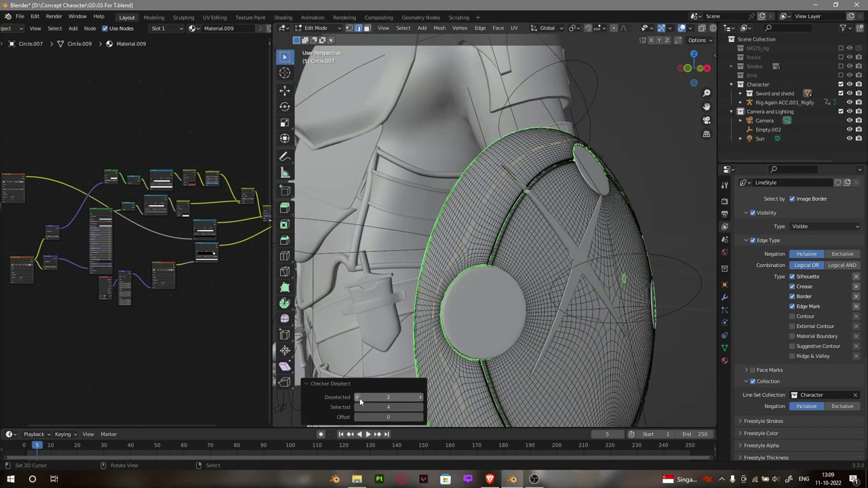
left_click_drag(359, 407, 393, 407)
Return to Object Mode, view through the camera, save the file, and test-render the knight
key("Tab")
scroll(556, 278, "down", 5)
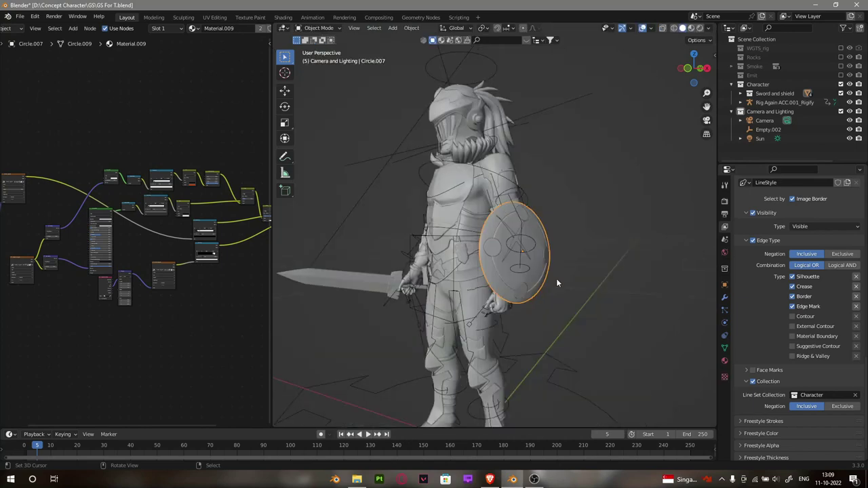
middle_click_drag(557, 278, 513, 218)
key("z")
key("KP_0")
key("ctrl+s")
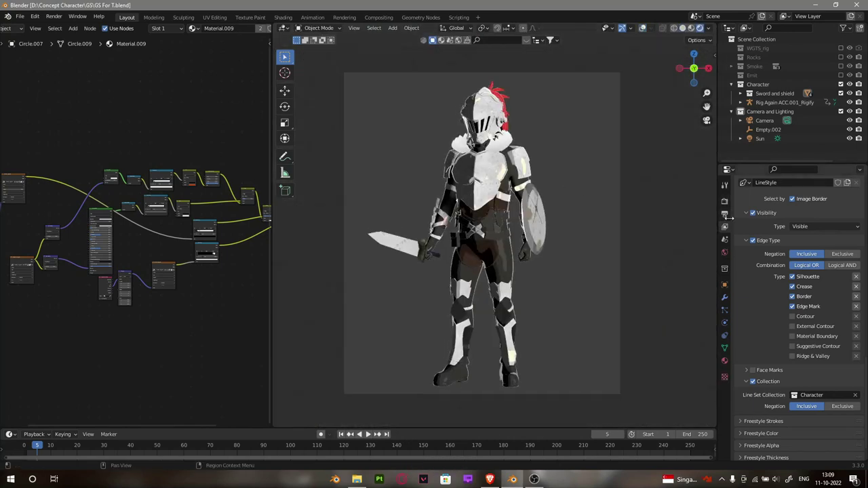
key("F12")
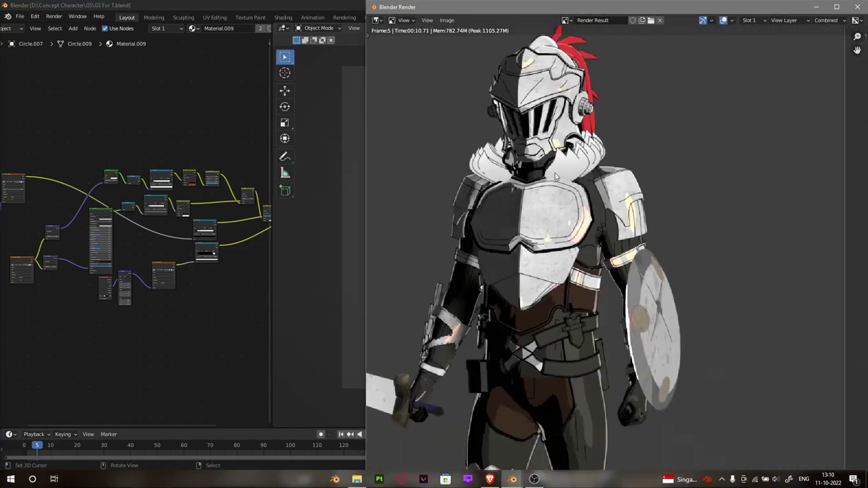
key("Escape")
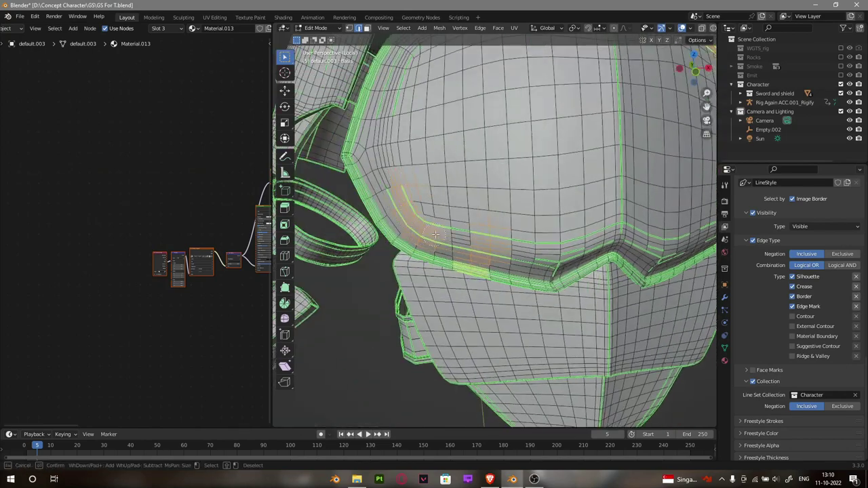
Mark the selected helmet and armour edges as Freestyle edges, then render to check the lines
key("Escape")
middle_click_drag(434, 234, 488, 135)
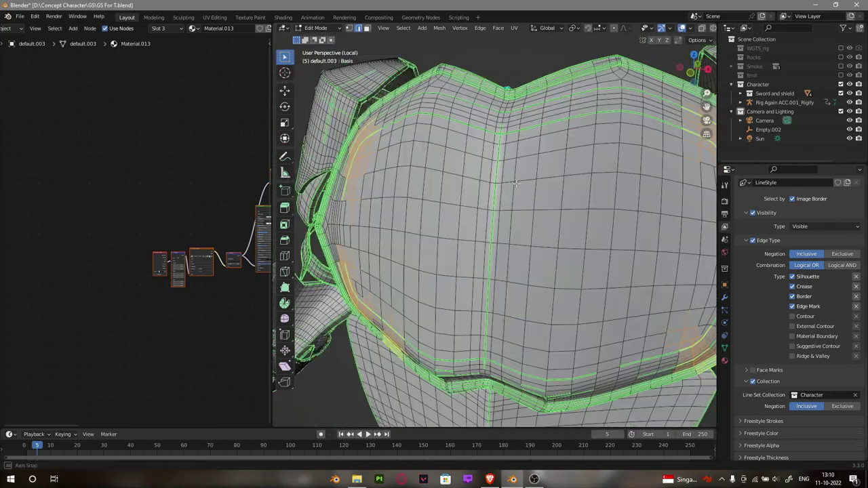
left_click(482, 29)
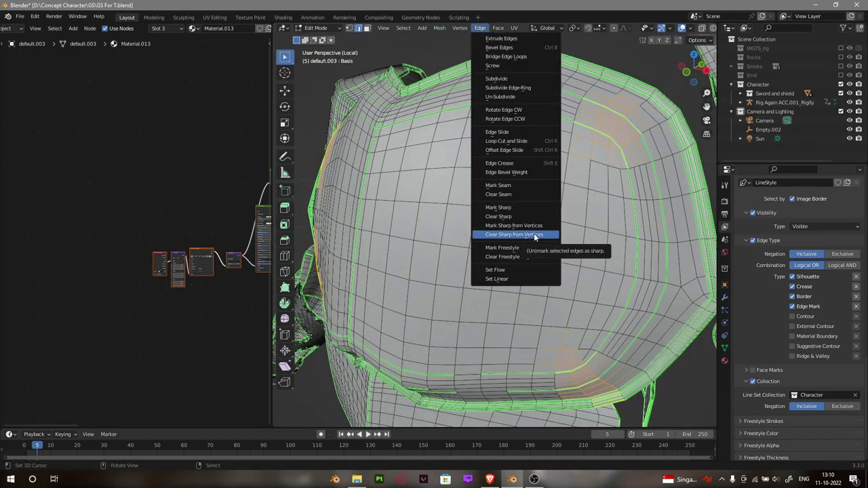
key("F12")
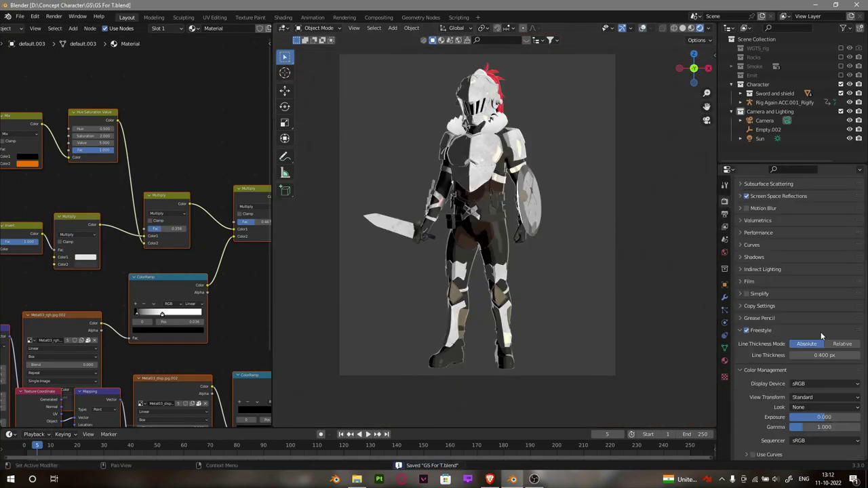
Render a check, then include the Smoke and Emit collections and view through the camera
key("F12")
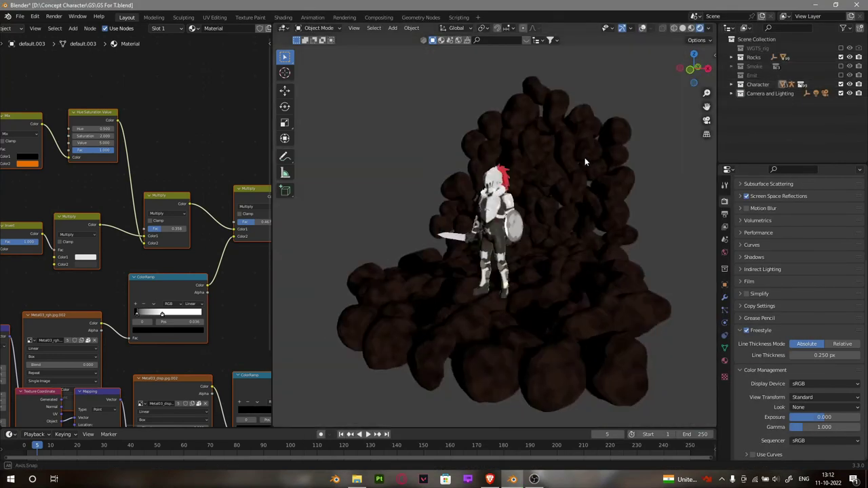
left_click(841, 67)
left_click(842, 75)
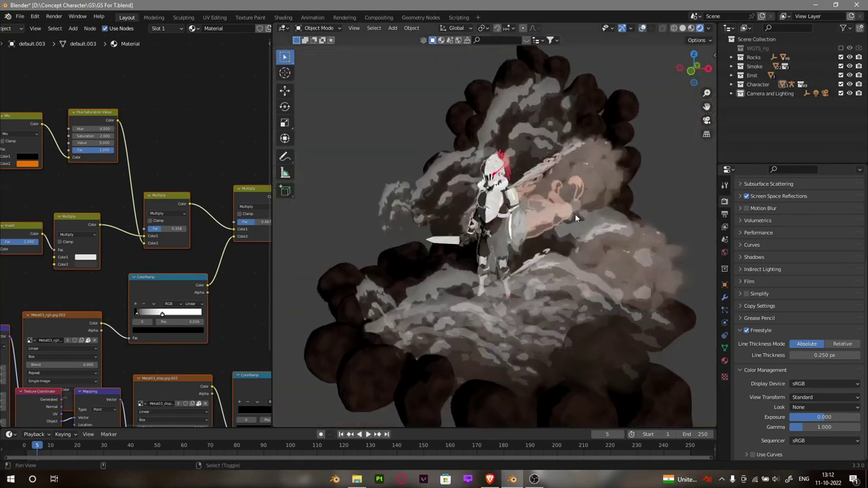
key("KP_0")
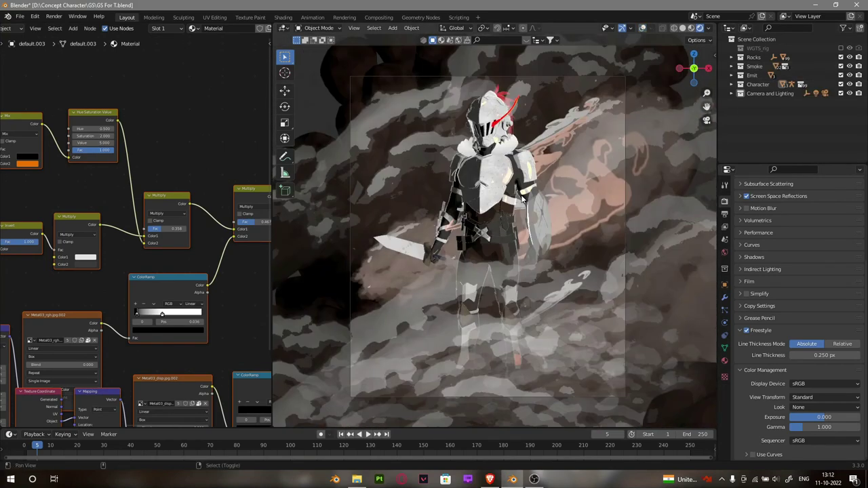
Select the camera and enable its Depth of Field
left_click(732, 93)
left_click(787, 102)
left_click(747, 314)
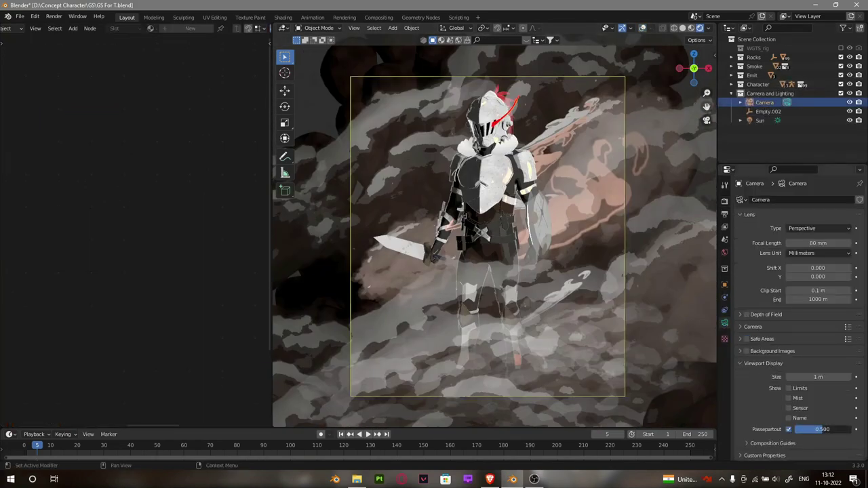
Add a small cube-shaped empty and move it to the knight
mouse_move(516, 230)
middle_mouse_down()
mouse_move(596, 227)
mouse_move(502, 271)
mouse_move(545, 292)
mouse_move(515, 258)
middle_mouse_up()
key("shift+a")
left_click(597, 300)
key("s")
left_click(504, 272)
key("g")
left_click(504, 271)
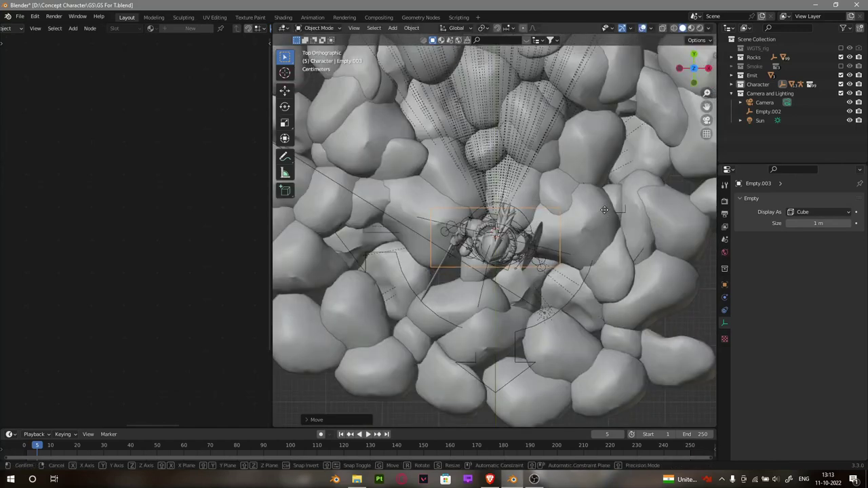
Through the camera view, focus the camera's depth of field on the empty and show Render Properties
key("KP_0")
left_click(765, 101)
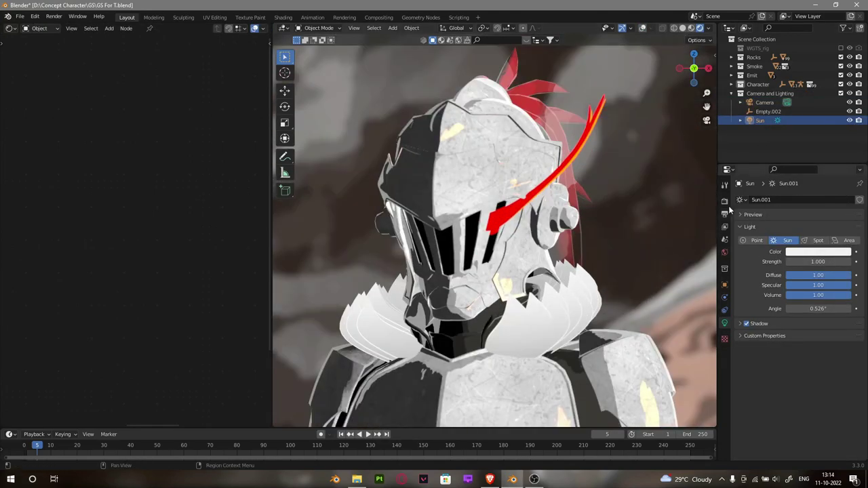
left_click(724, 201)
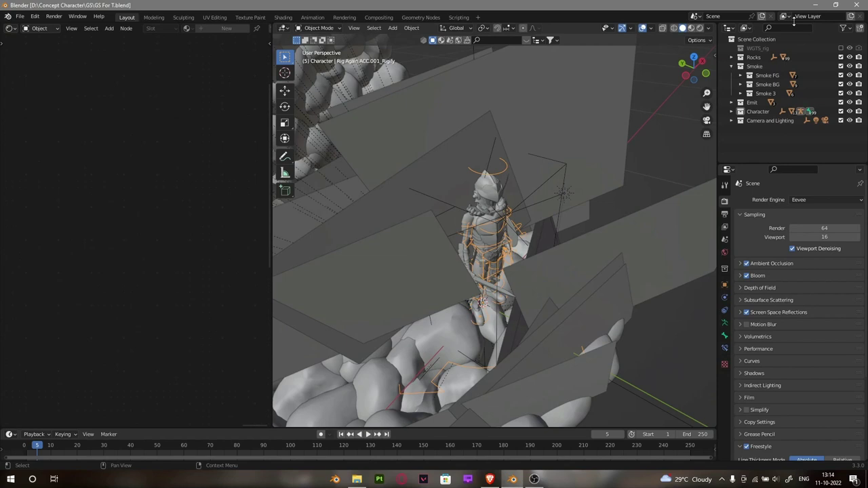
Create View Layer_001, exclude every collection, and re-include only the Smoke collection
left_click(852, 16)
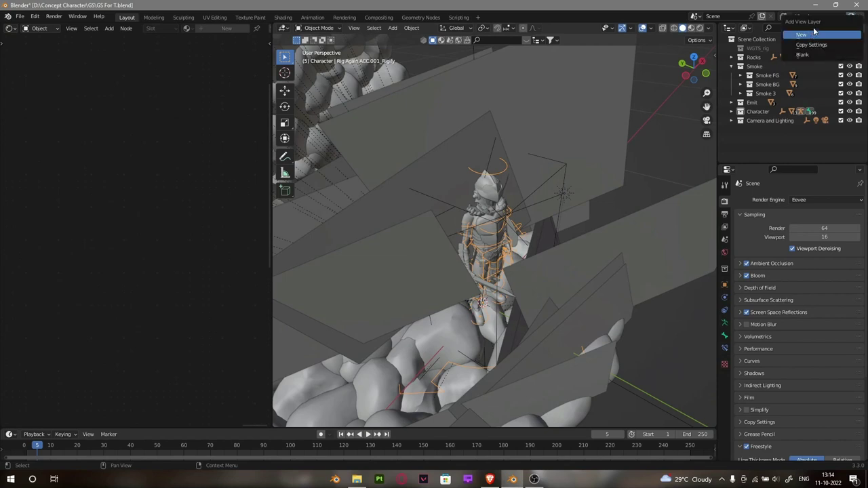
left_click(814, 33)
left_click(734, 48)
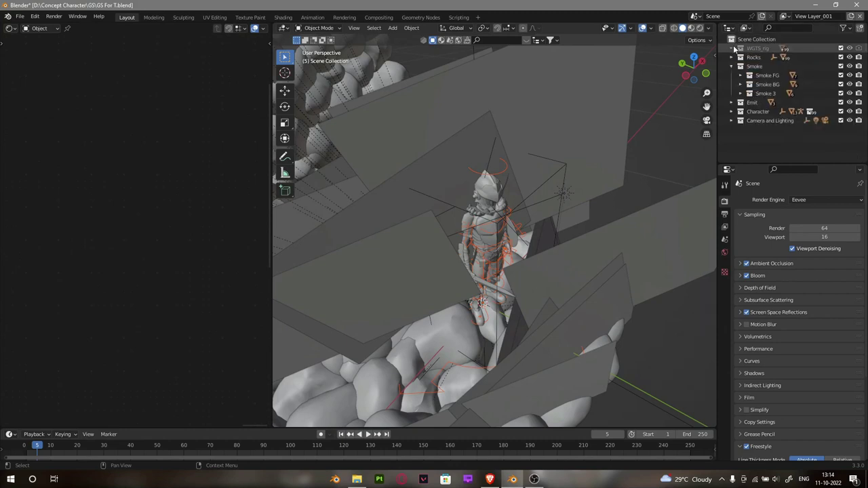
left_click_drag(841, 48, 839, 133)
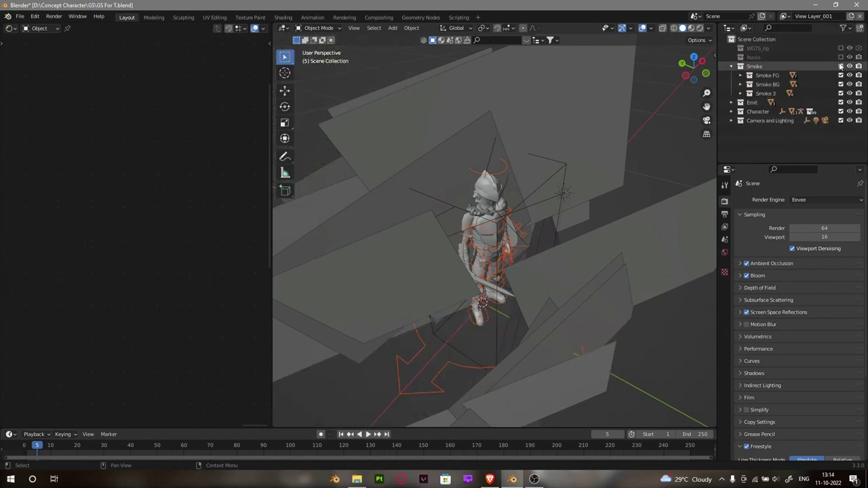
left_click(841, 66)
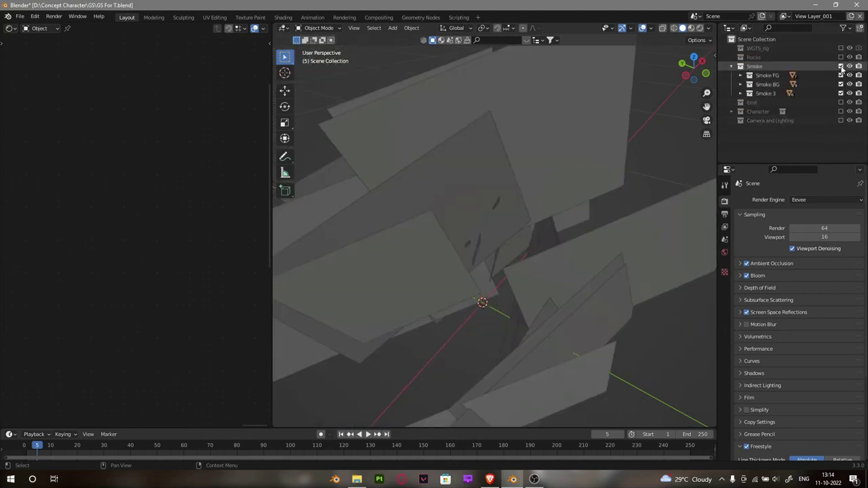
left_click(841, 75)
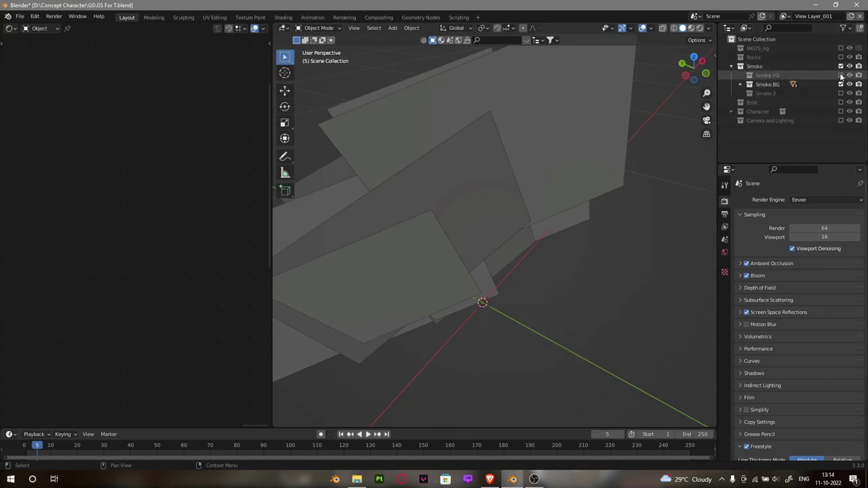
Keep only Smoke FG enabled, preview it in Rendered shading, then return to the original View Layer
middle_click_drag(542, 104, 554, 99)
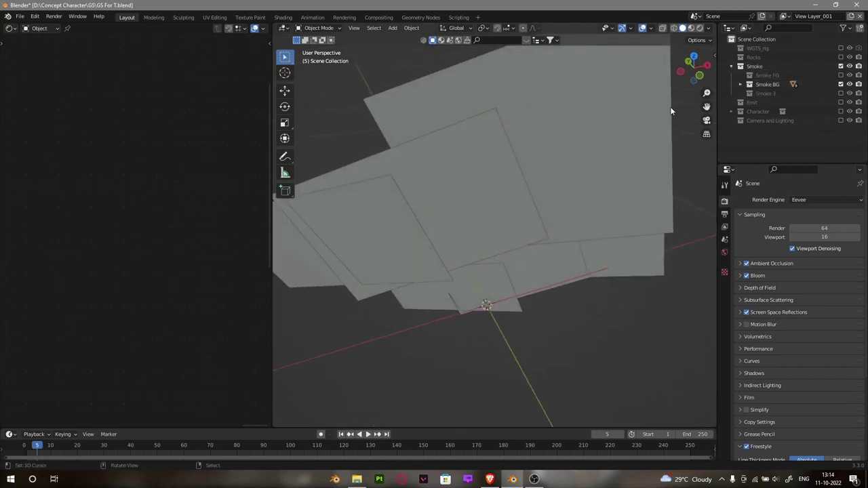
mouse_move(670, 110)
middle_mouse_down()
mouse_move(574, 121)
mouse_move(577, 105)
mouse_move(567, 143)
middle_mouse_up()
left_click(841, 85)
left_click(841, 75)
key("z")
left_click(575, 118)
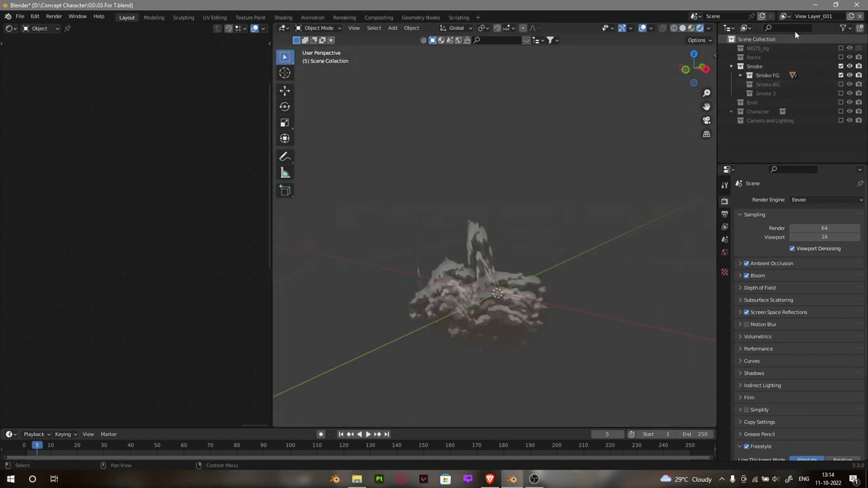
left_click(785, 16)
left_click(771, 27)
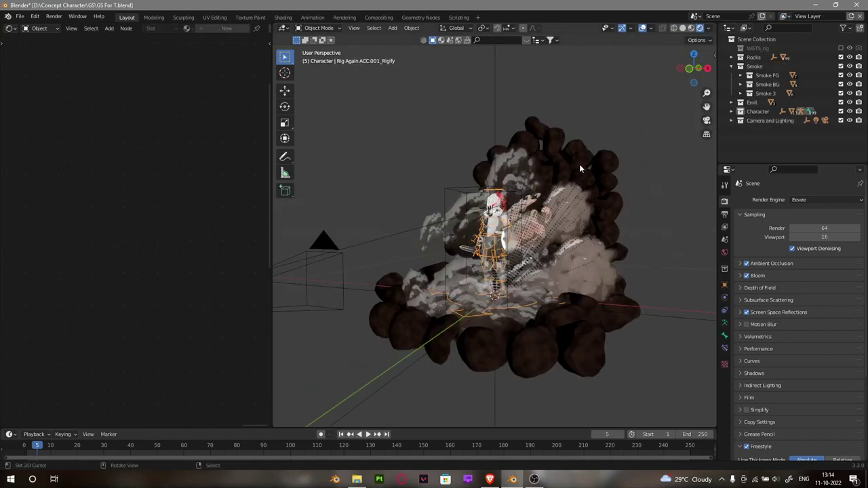
View through the camera with rig and camera overlays restored, and show the Output Properties
key("KP_0")
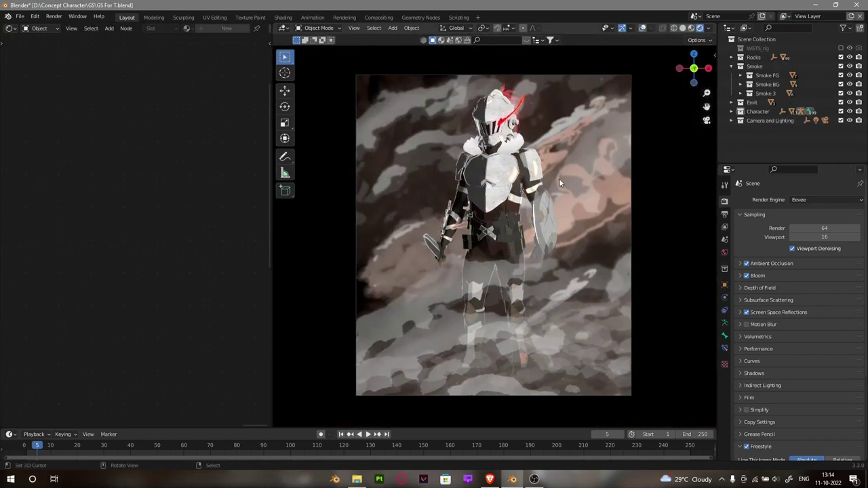
scroll(561, 182, "up", 1)
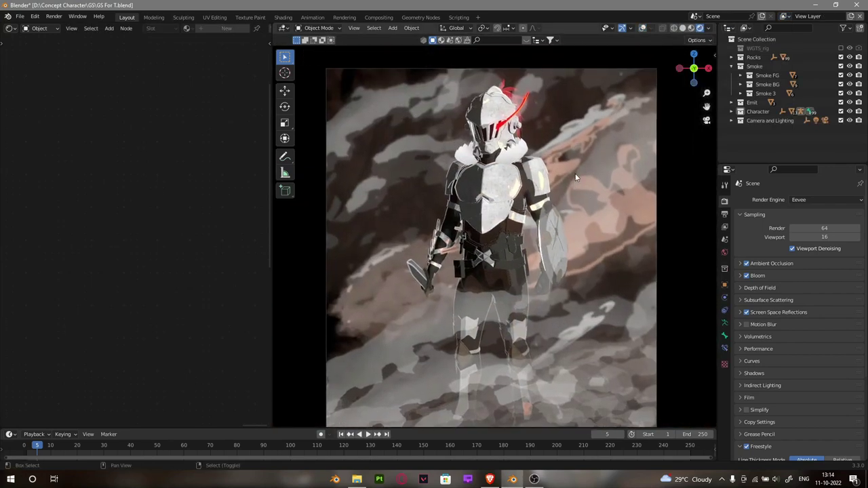
scroll(575, 172, "down", 2)
key("shift+alt+z")
left_click(725, 214)
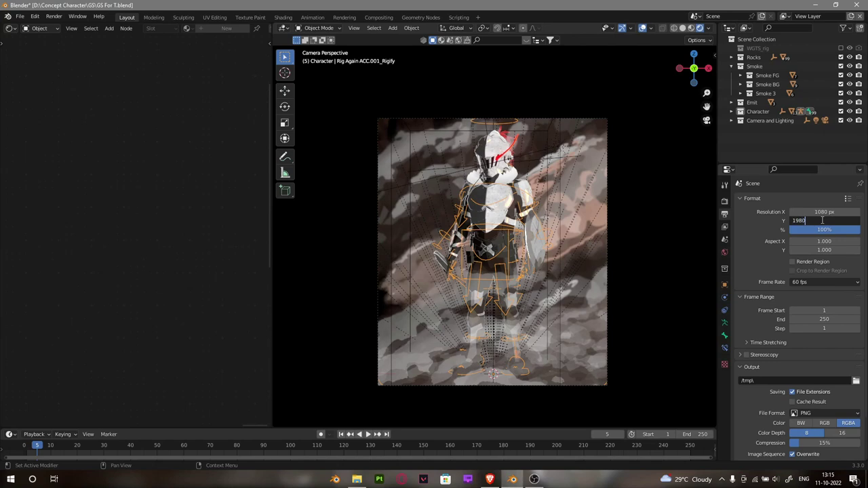
Set Resolution Y to 1920 px, hide the rig overlays, and switch the viewport to Solid shading
key("Return")
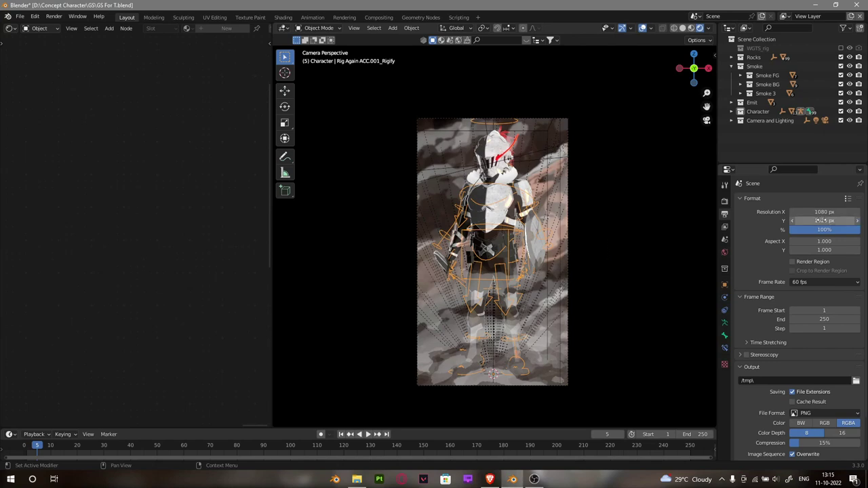
key("shift+alt+z")
scroll(617, 254, "up", 1)
scroll(599, 270, "up", 3)
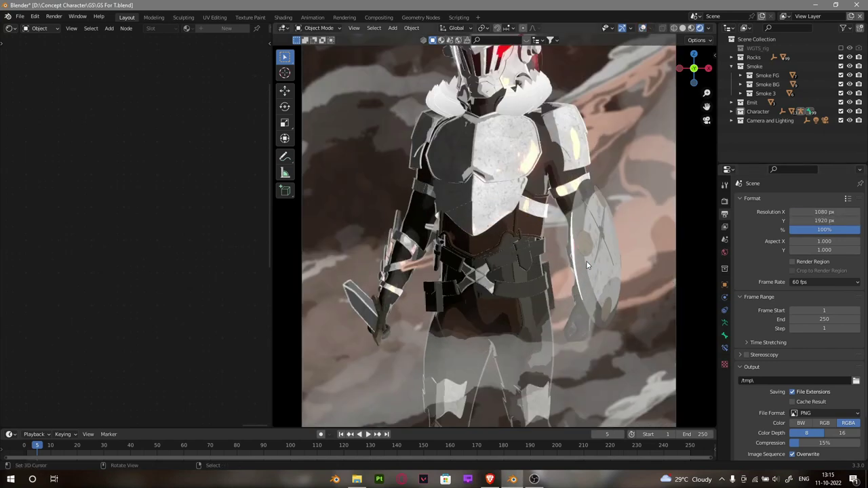
scroll(581, 232, "down", 4)
scroll(581, 218, "up", 2)
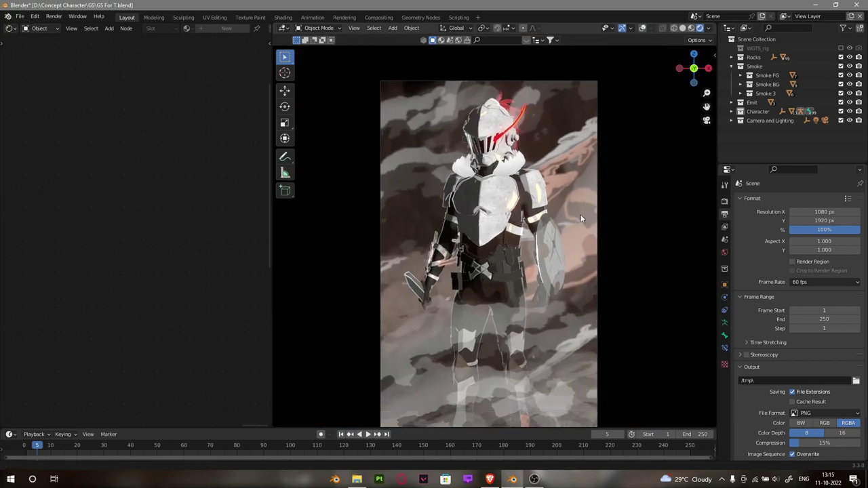
scroll(581, 214, "down", 1)
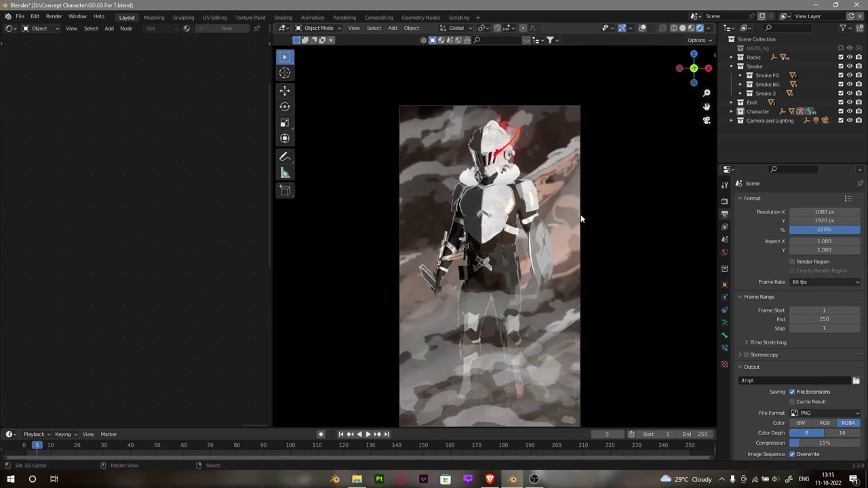
key("z")
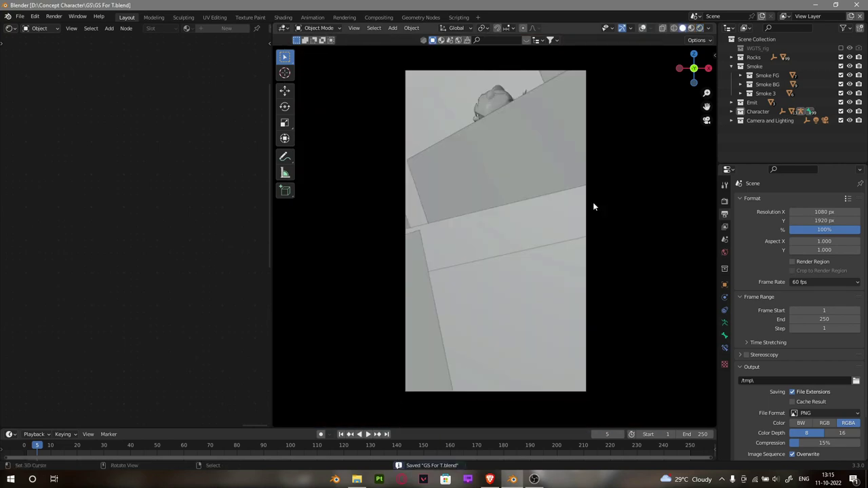
Render the 1080 × 1920 portrait frame of the knight over smoke and close the render
key("F12")
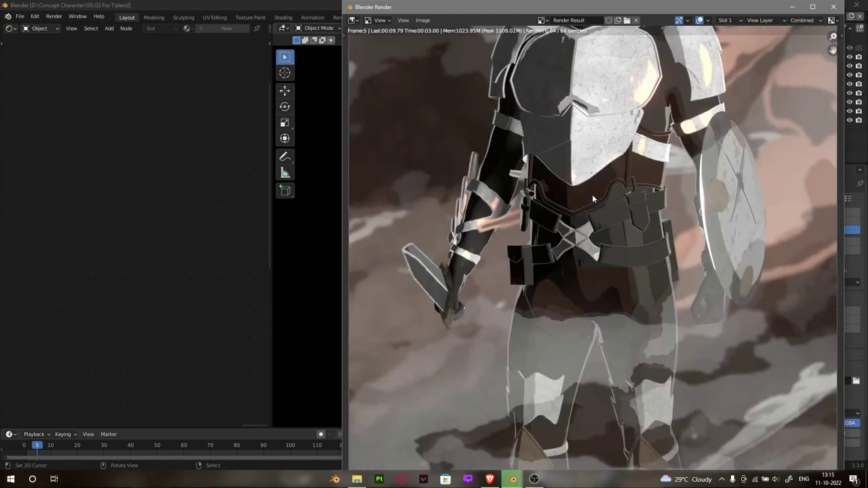
scroll(592, 199, "down", 1)
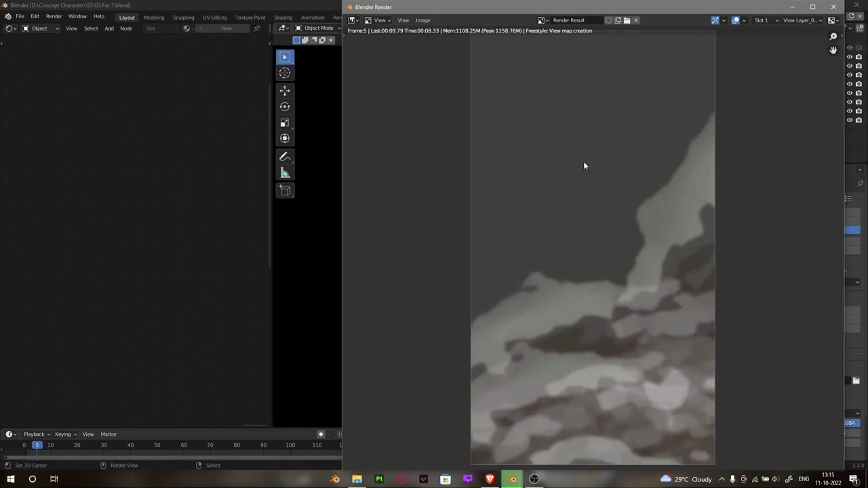
scroll(583, 161, "down", 1)
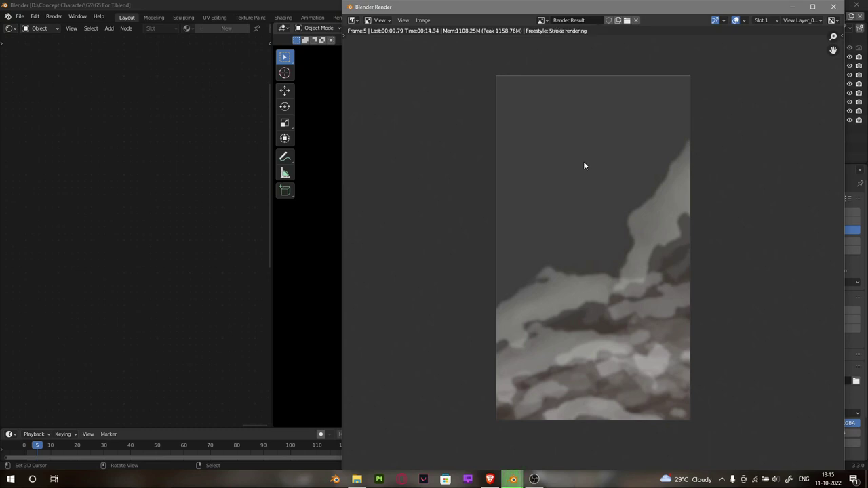
left_click(833, 10)
In the Compositing workspace, enable Use Nodes and shift the Render Layers node left
left_click(379, 17)
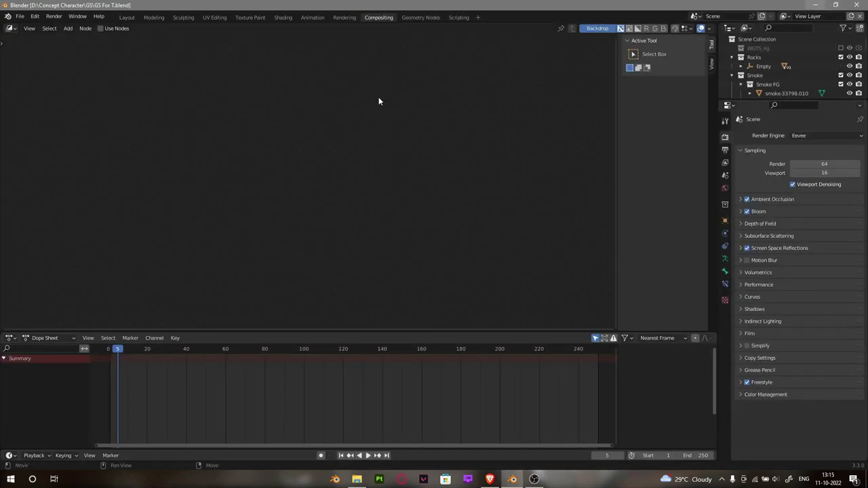
left_click(127, 28)
left_click_drag(255, 137, 61, 142)
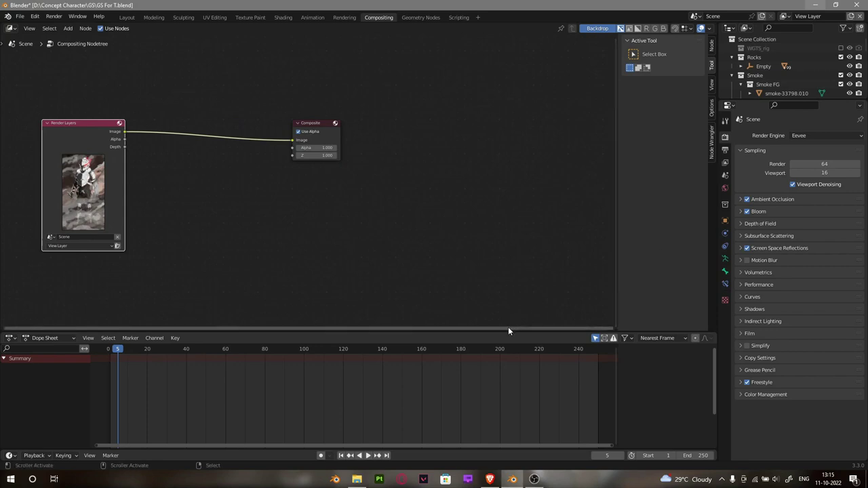
left_click_drag(513, 330, 511, 424)
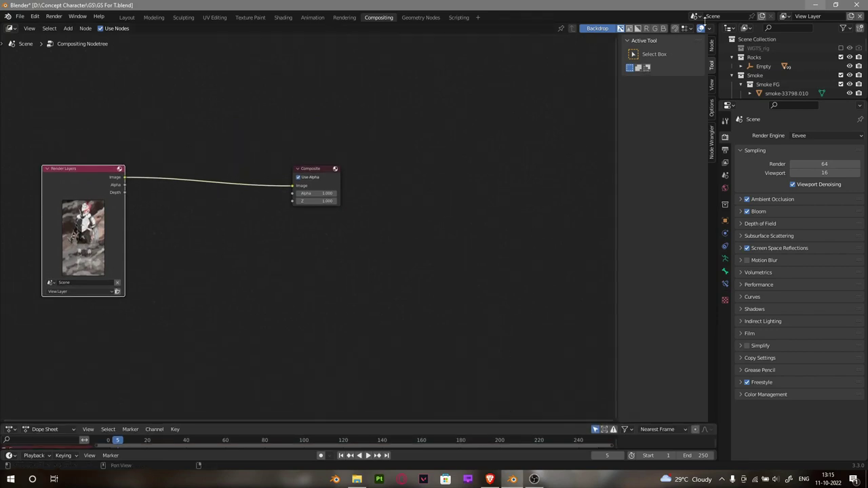
Split the node editor and turn the right half into an Image Editor
left_click_drag(716, 25, 442, 136)
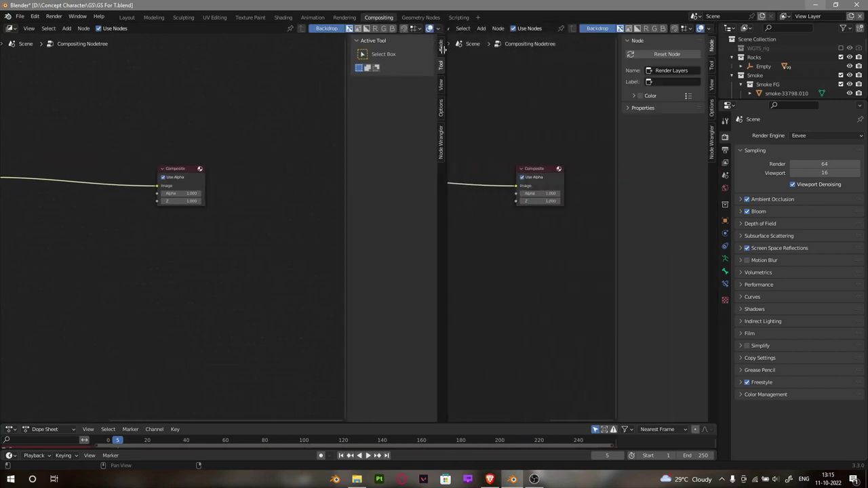
key("n")
scroll(500, 27, "up", 3)
scroll(500, 27, "up", 2)
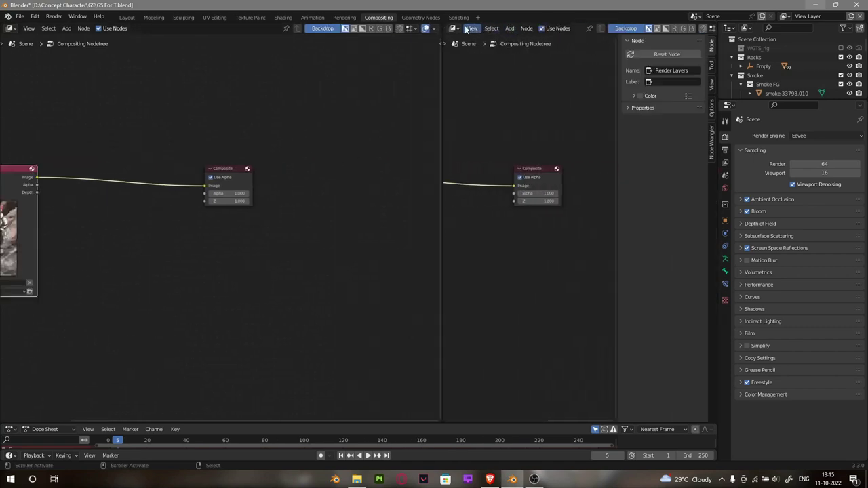
left_click(452, 28)
left_click(475, 64)
left_click_drag(445, 160, 248, 163)
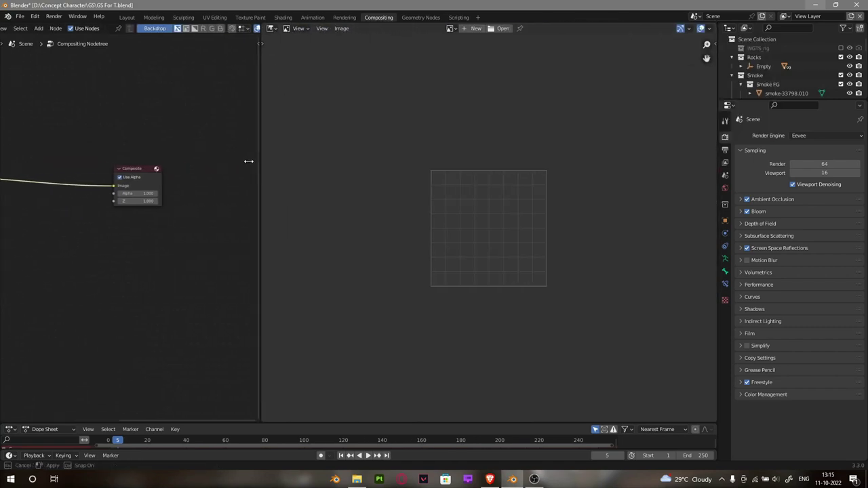
key("Home")
left_click_drag(231, 225, 430, 225)
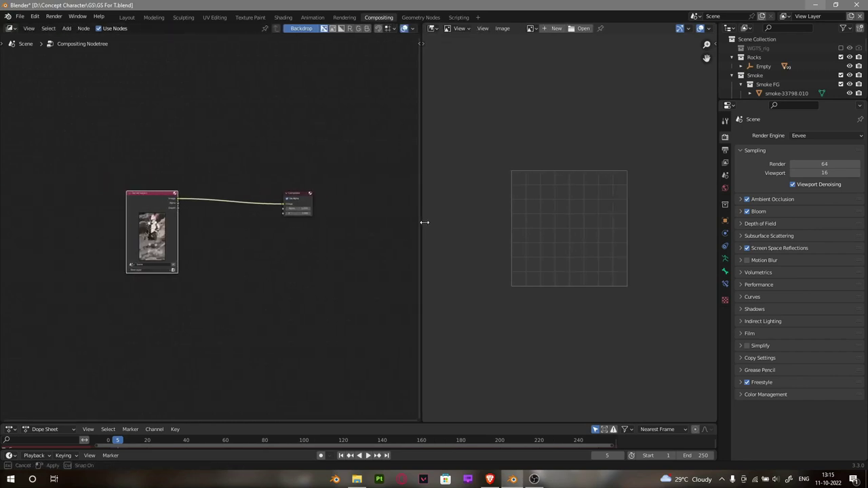
Display the Viewer Node image and connect Render Layers to a new Viewer node
left_click(536, 28)
type("v")
key("Return")
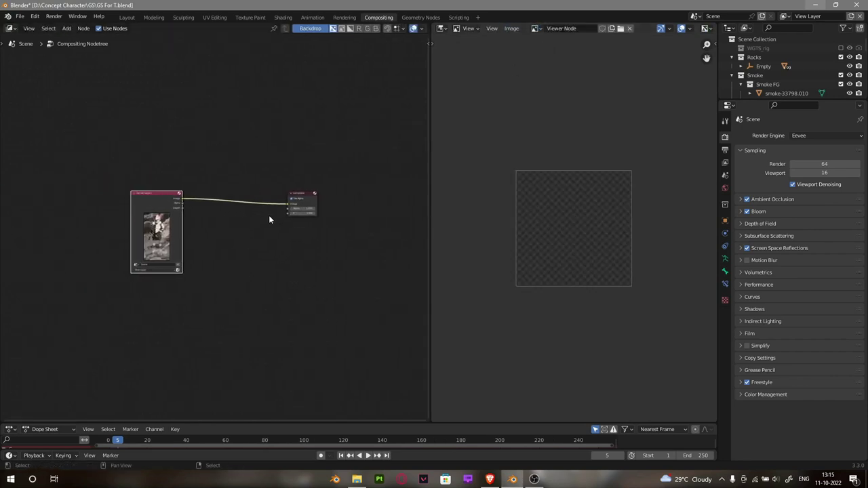
scroll(272, 211, "up", 1)
left_click(146, 224, "ctrl+shift")
Turn off the Backdrop and move the Viewer node below the Composite node
left_click(323, 30)
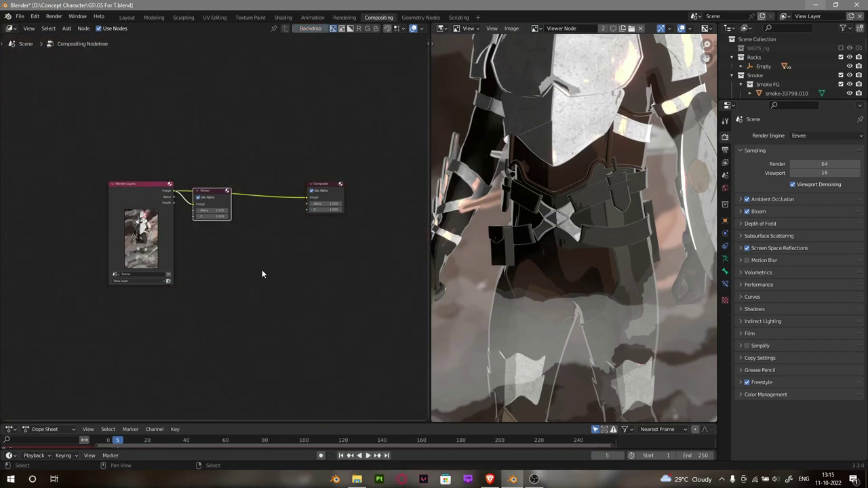
key("g")
left_click(376, 304)
scroll(573, 192, "down", 3)
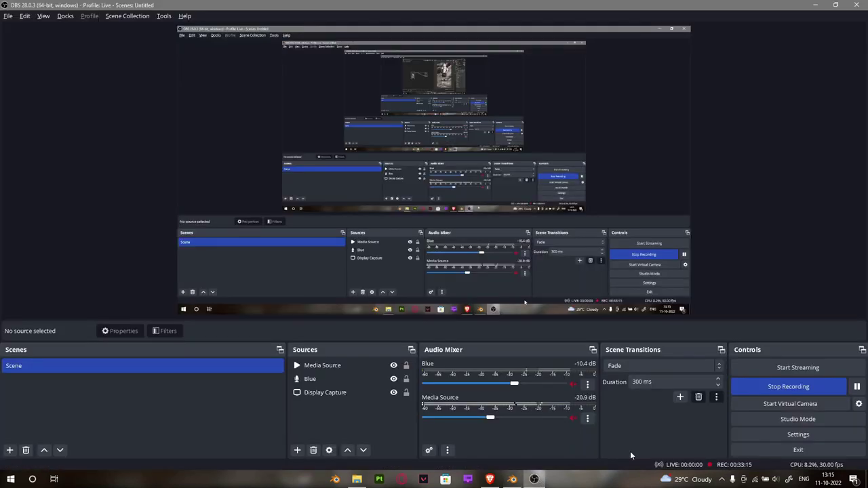
left_click(534, 479)
left_click(837, 387)
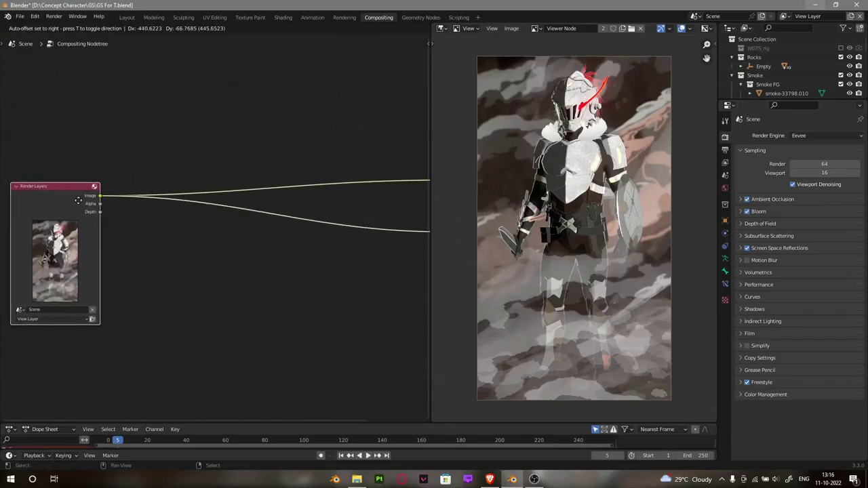
Duplicate the Render Layers node and place the copy beneath the original
middle_click_drag(245, 154, 416, 127)
scroll(416, 127, "down", 2)
middle_click_drag(218, 245, 291, 237)
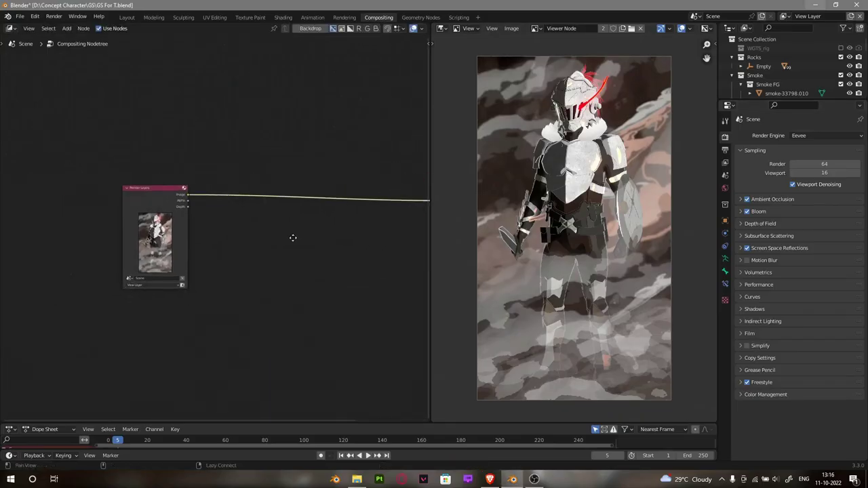
left_click_drag(168, 195, 89, 196)
key("shift+d")
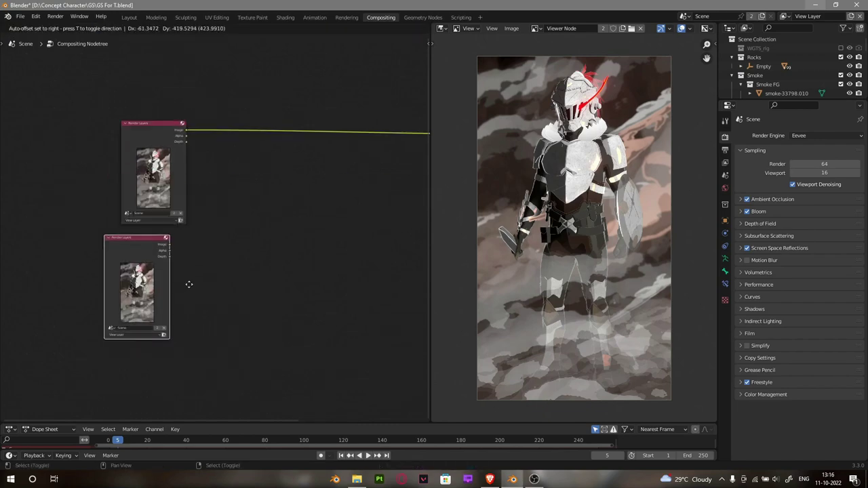
left_click(204, 275)
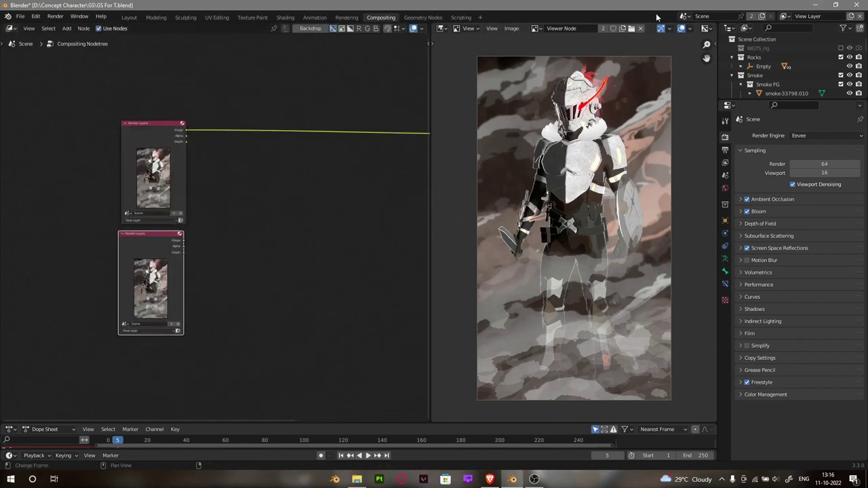
Return to the Layout workspace
scroll(577, 258, "up", 4)
scroll(567, 281, "down", 2)
scroll(583, 244, "up", 3)
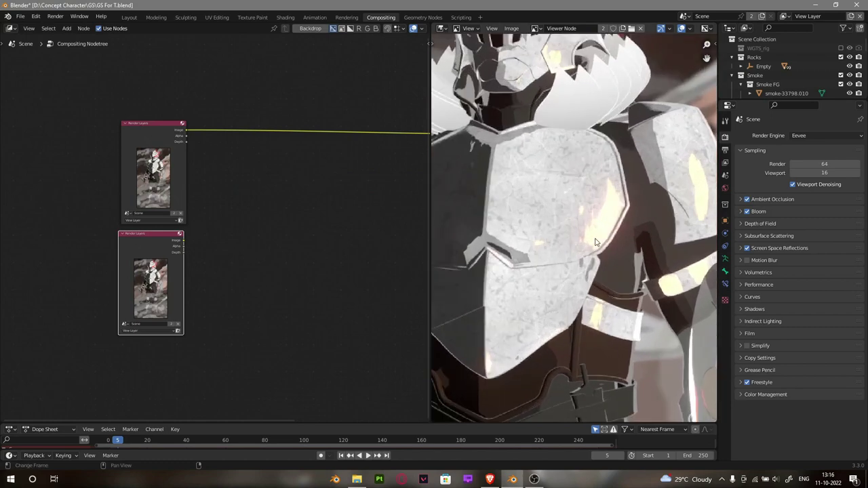
scroll(689, 173, "down", 5)
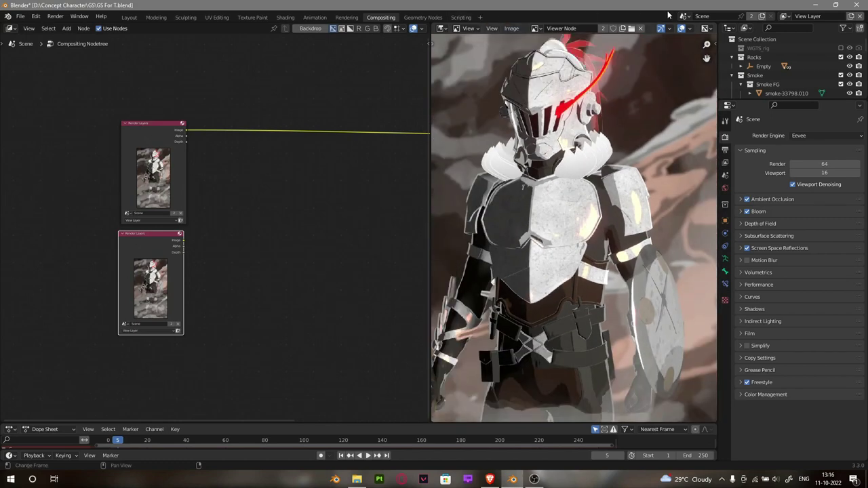
left_click(129, 17)
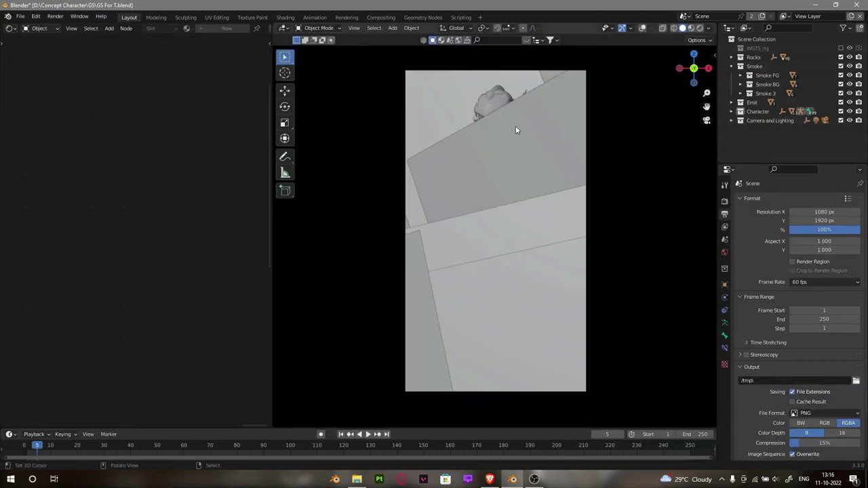
Exclude the Smoke FG collection, save the blend file, and render the frame
left_click(842, 75)
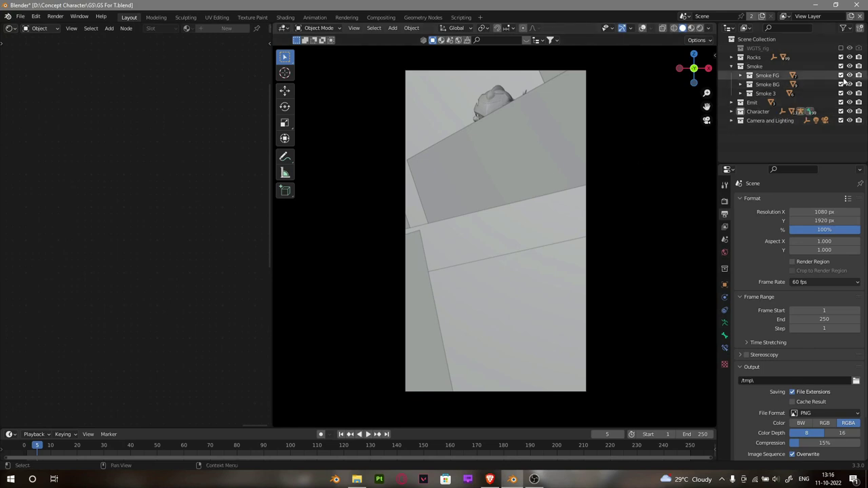
key("ctrl+s")
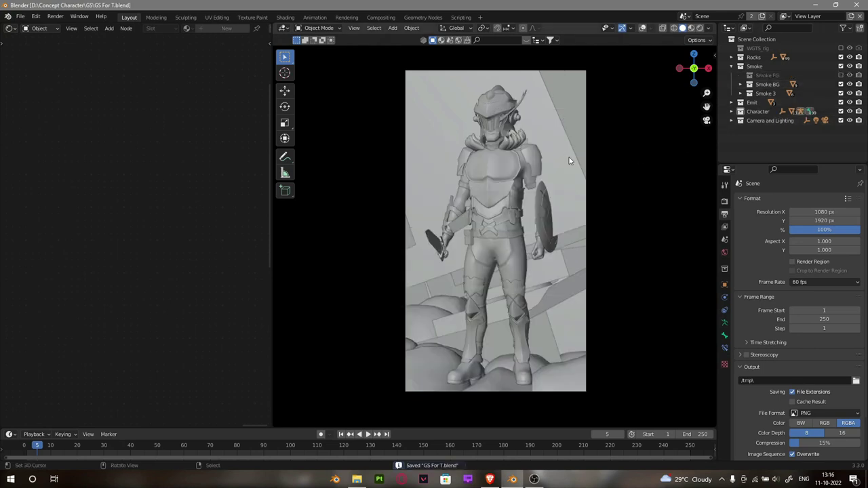
key("F12")
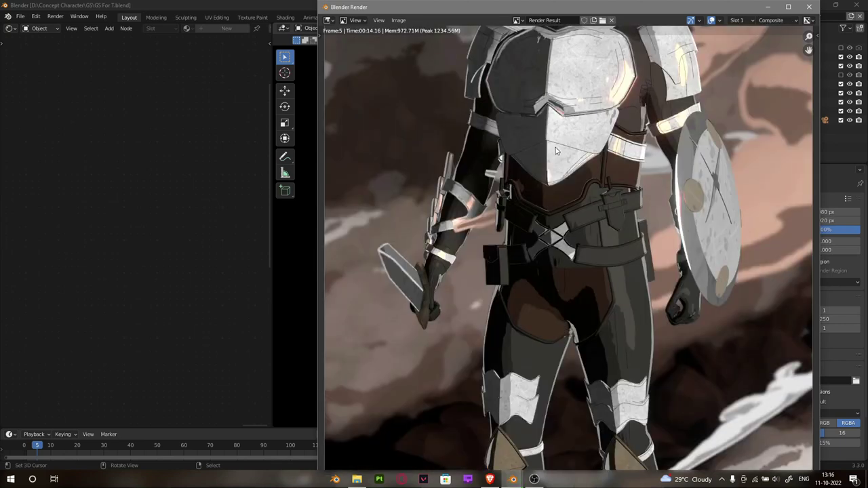
Review the full render, close it, and go to the Compositing workspace
key("Home")
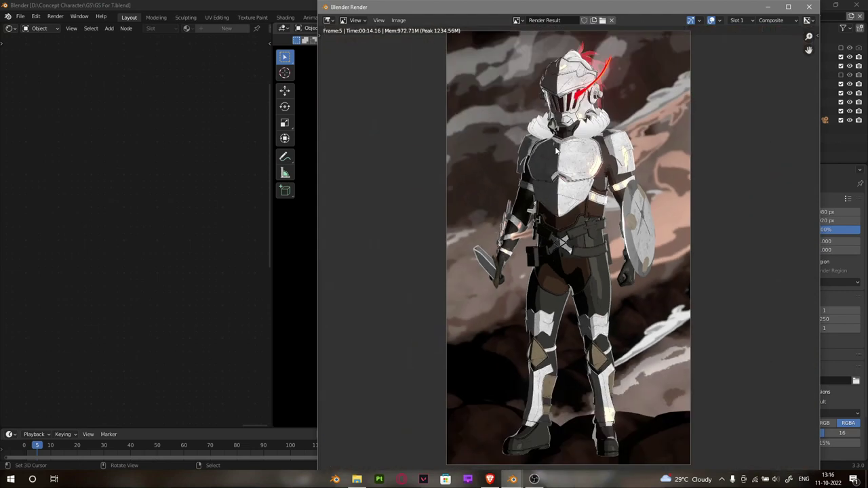
left_click(809, 7)
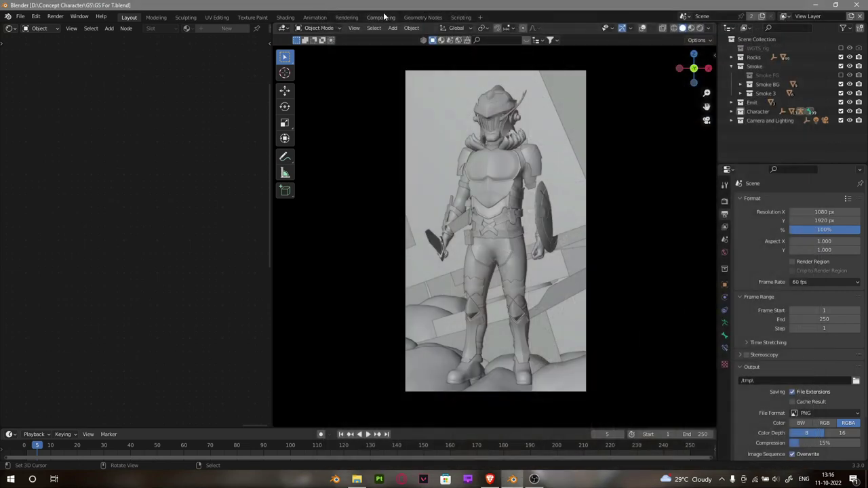
left_click(382, 17)
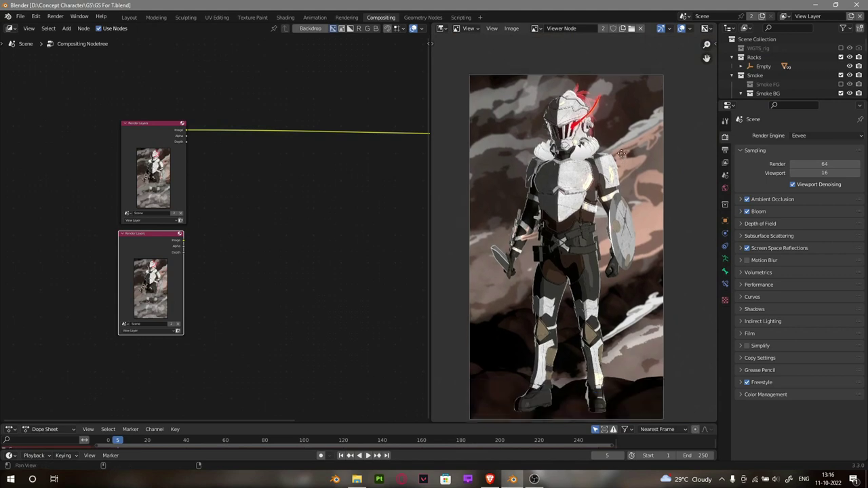
Insert an Alpha Over node on the link and wire the second Render Layers into it
key("shift+a")
type("alpha")
key("Return")
left_click(327, 146)
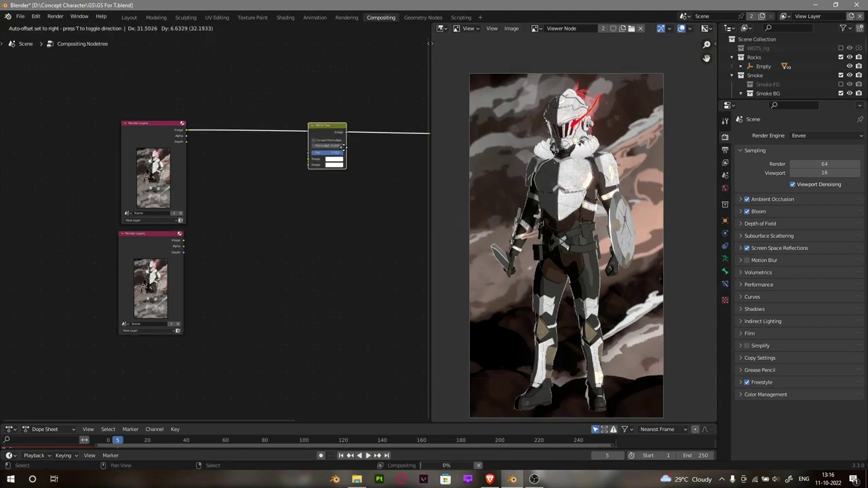
mouse_move(182, 241)
left_mouse_down()
mouse_move(314, 165)
mouse_move(310, 159)
left_mouse_up()
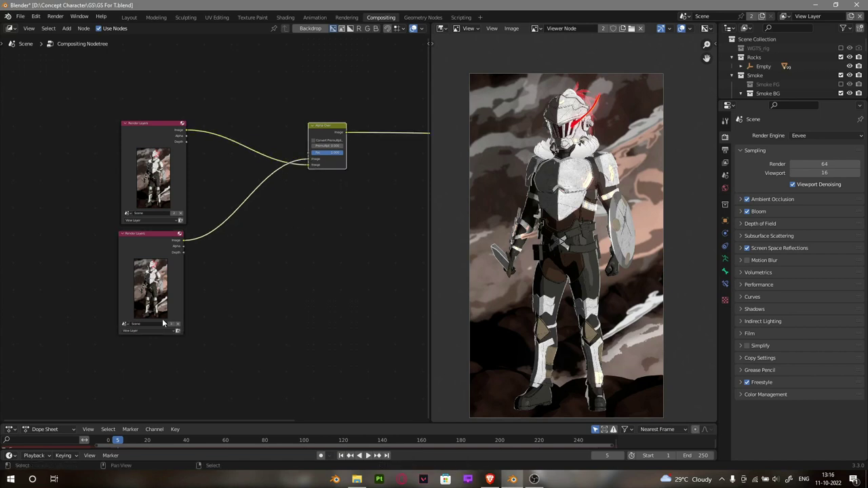
Set the lower Render Layers to View Layer_001, swap the Alpha Over inputs, and return to Layout
left_click(146, 340)
scroll(370, 184, "up", 2)
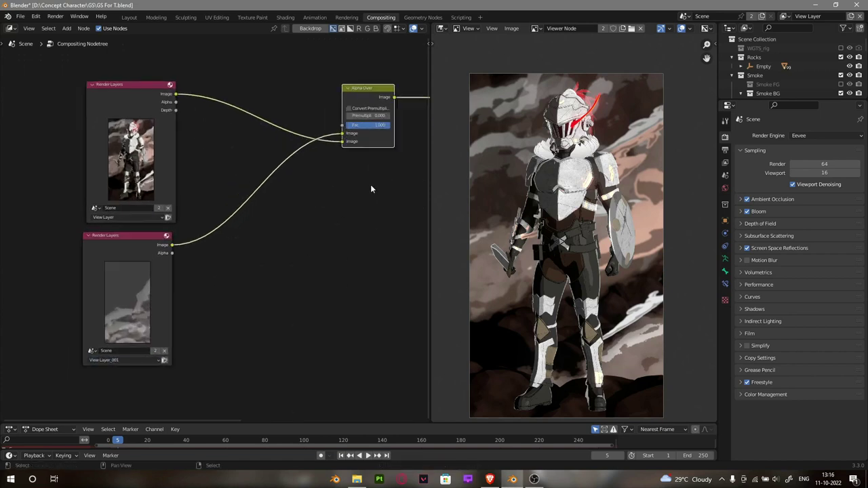
mouse_move(343, 134)
left_mouse_down()
mouse_move(346, 142)
mouse_move(346, 134)
left_mouse_up()
left_click(130, 16)
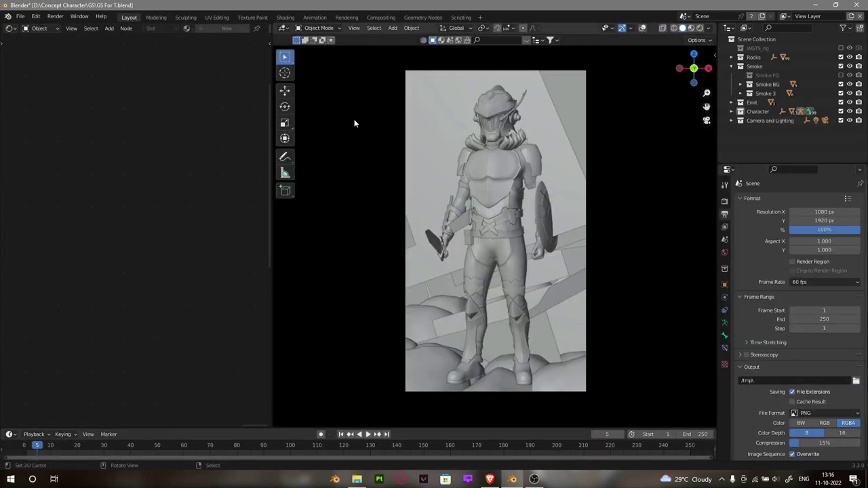
Enable Film Transparent in Render Properties, save the file, and render the frame
left_click(724, 201)
left_click(760, 395)
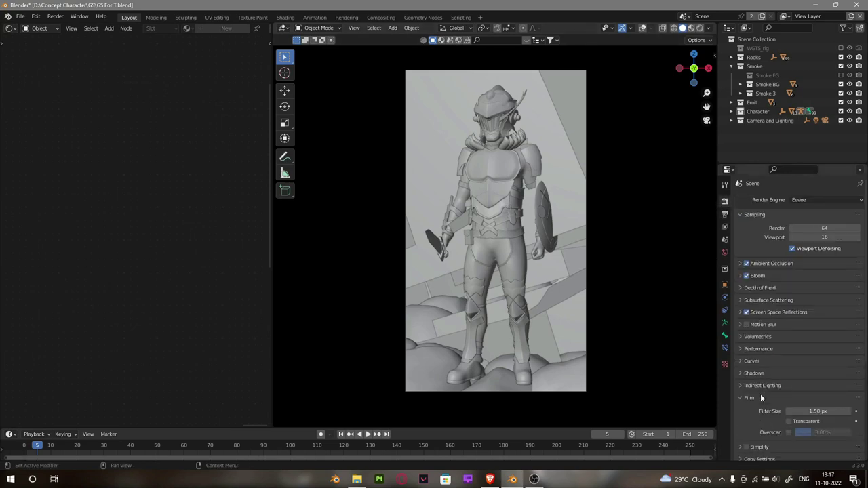
key("ctrl+s")
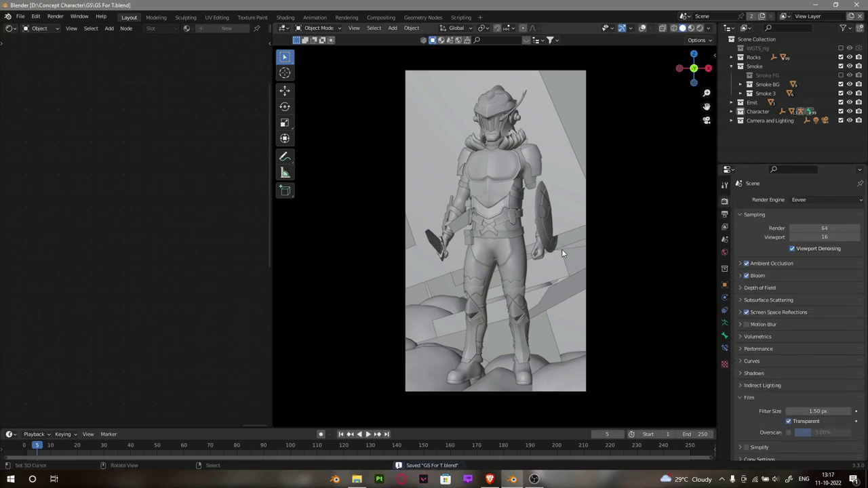
key("F12")
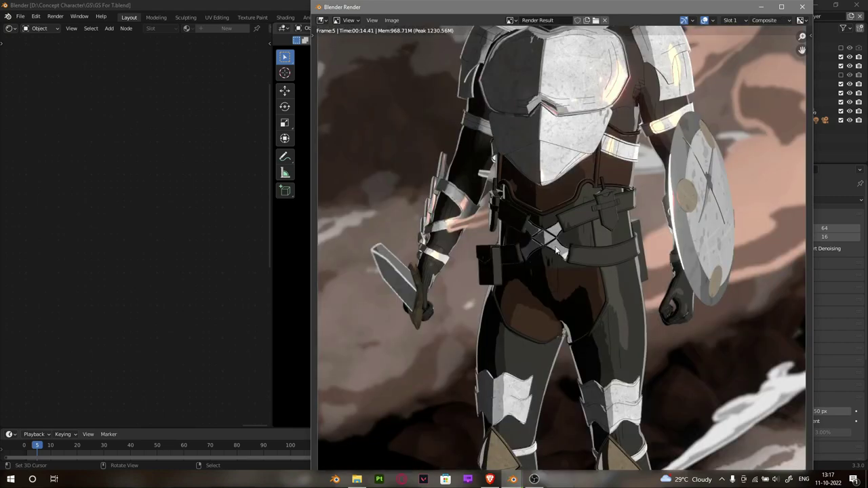
key("Home")
key("Escape")
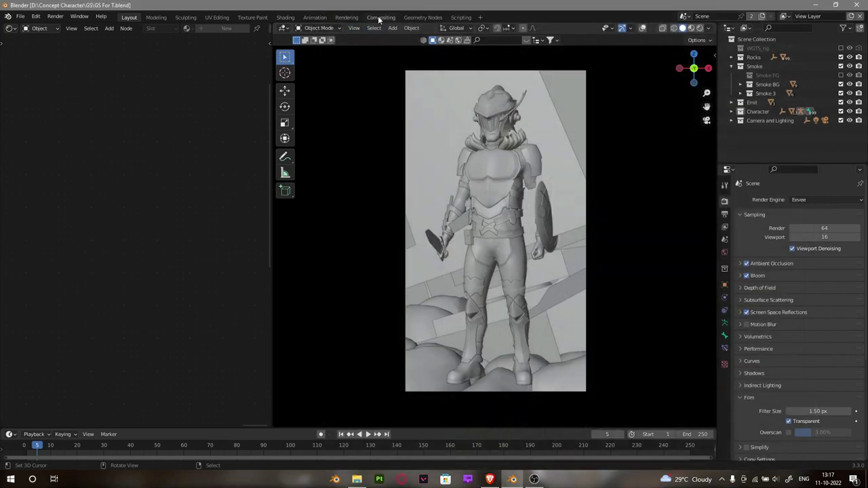
In Compositing, reconnect the Alpha Over inputs so the smoke overlays the knight's legs
left_click(381, 17)
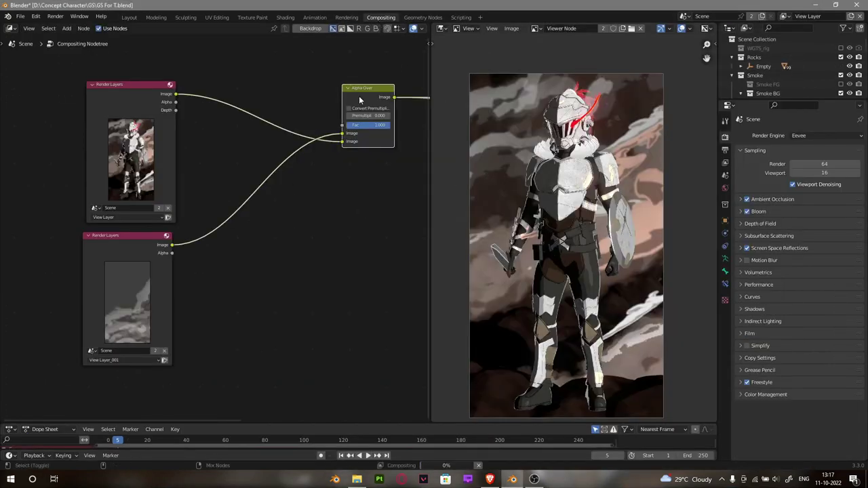
left_click_drag(342, 135, 343, 141)
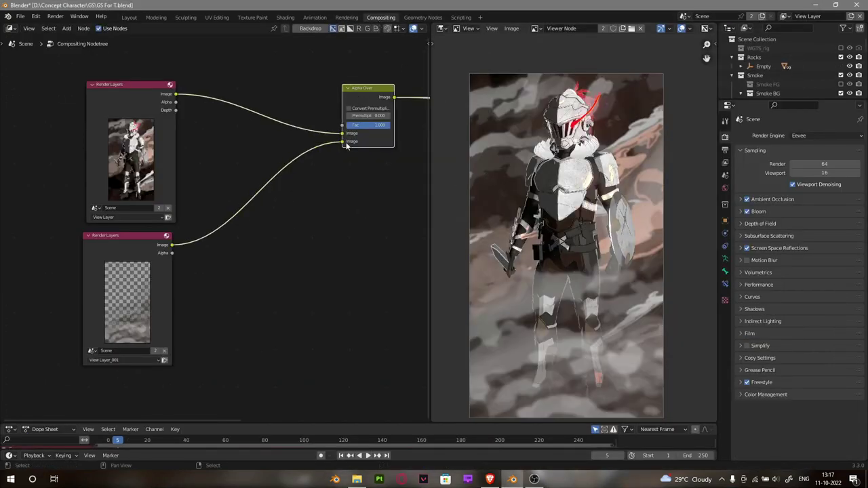
middle_click_drag(616, 172, 622, 168)
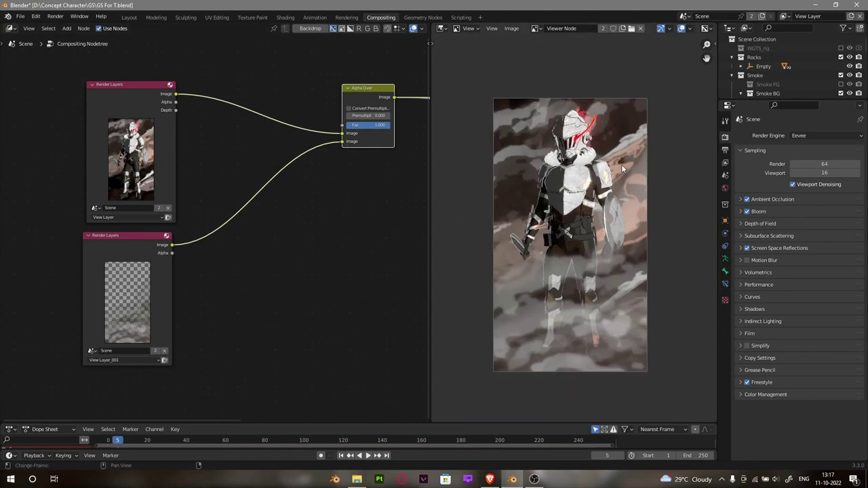
key("alt+Tab")
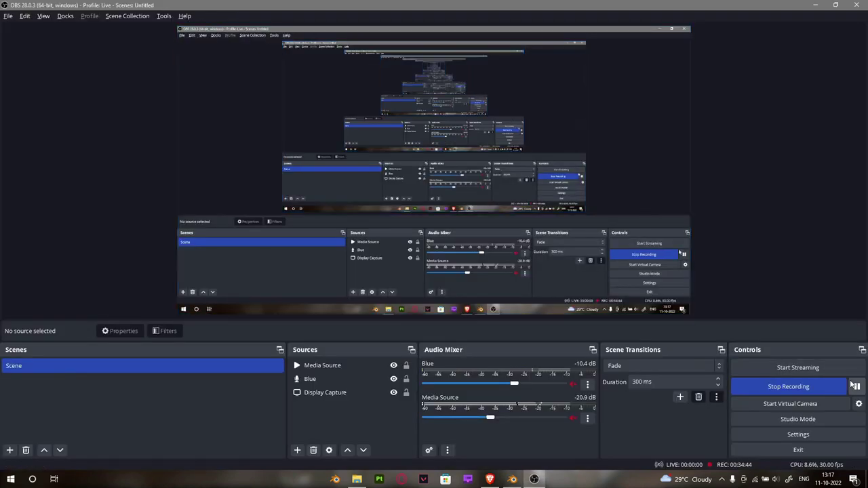
key("alt+Tab")
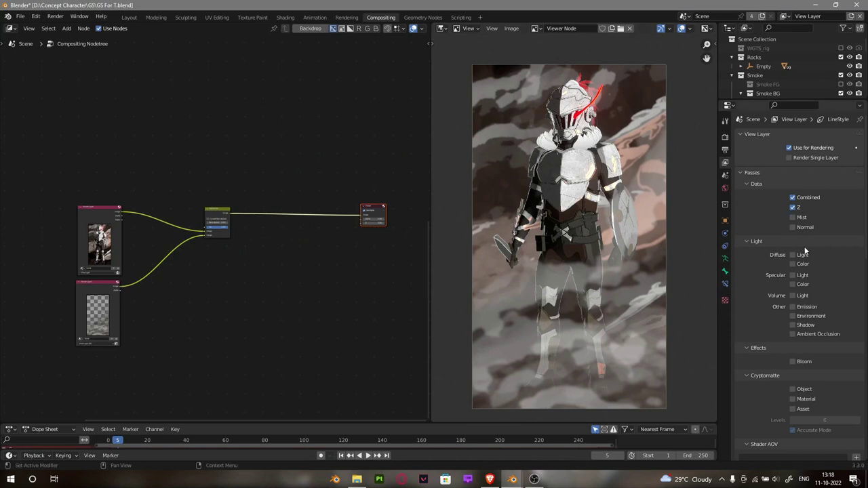
Enable the Ambient Occlusion and Emission passes, save, and re-render the frame
left_click(815, 335)
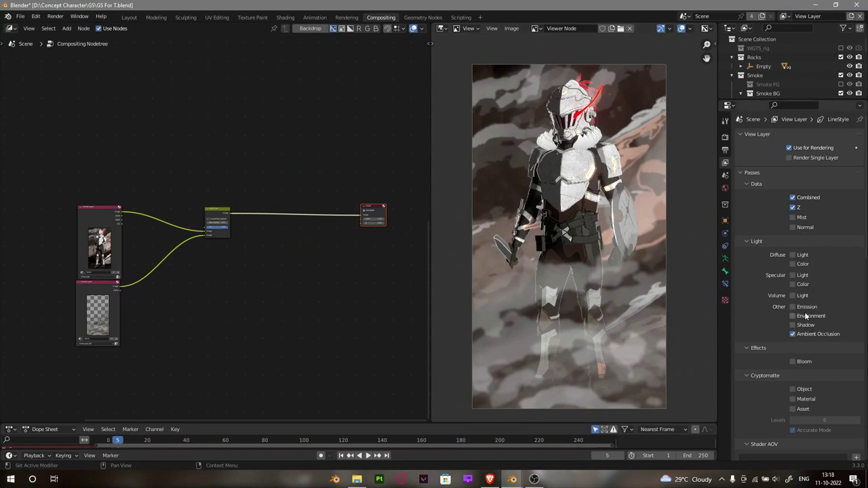
left_click(803, 307)
key("ctrl+s")
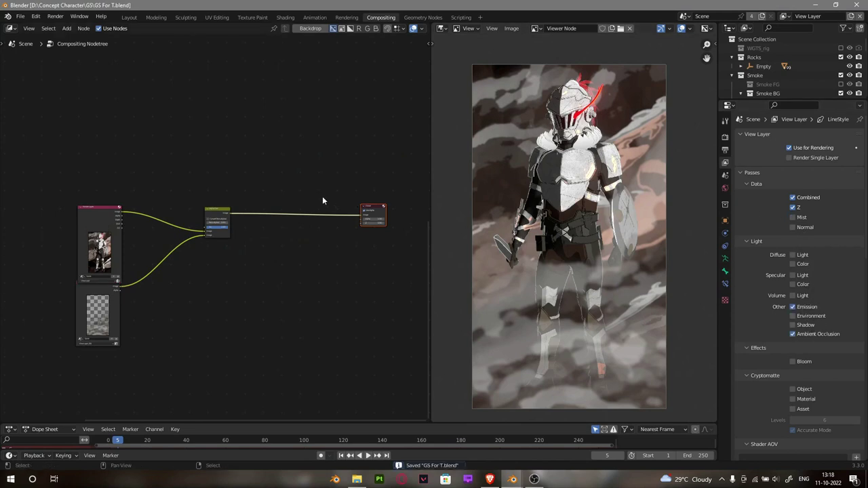
key("F12")
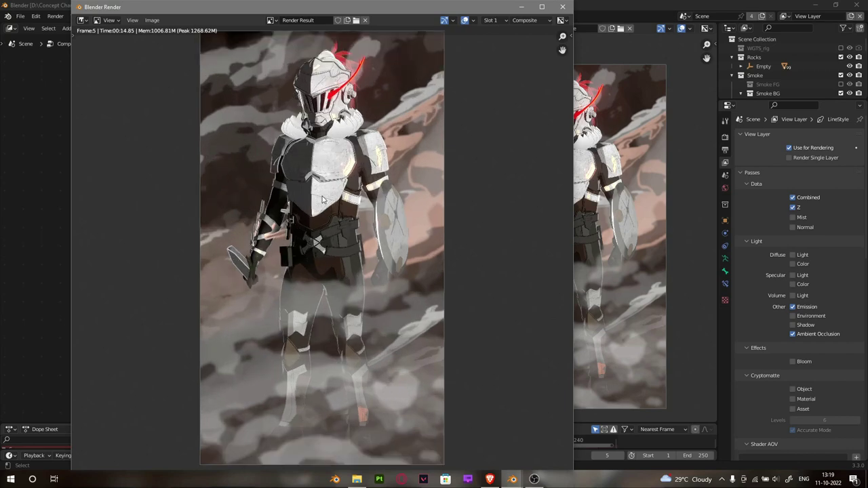
key("Escape")
Preview the Emit and AO passes in the viewer, then show the Alpha Over composite again
scroll(262, 230, "up", 2)
scroll(307, 215, "up", 2)
scroll(307, 217, "up", 2)
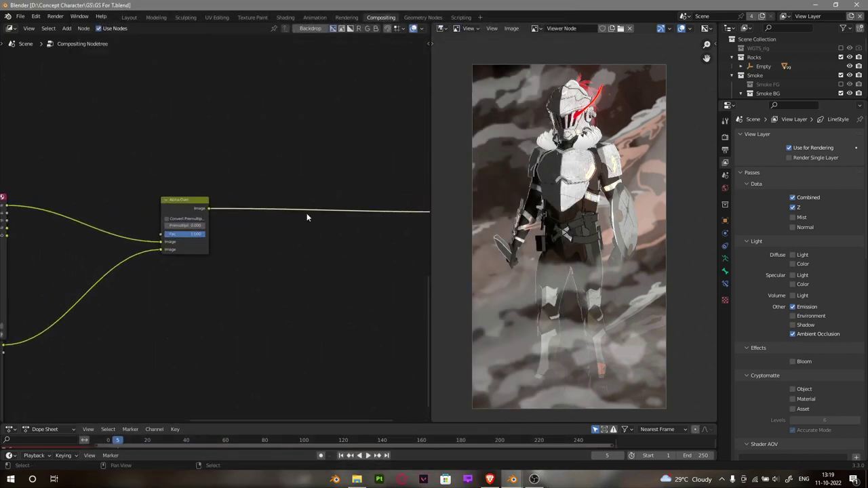
scroll(275, 225, "down", 2)
scroll(78, 201, "up", 2)
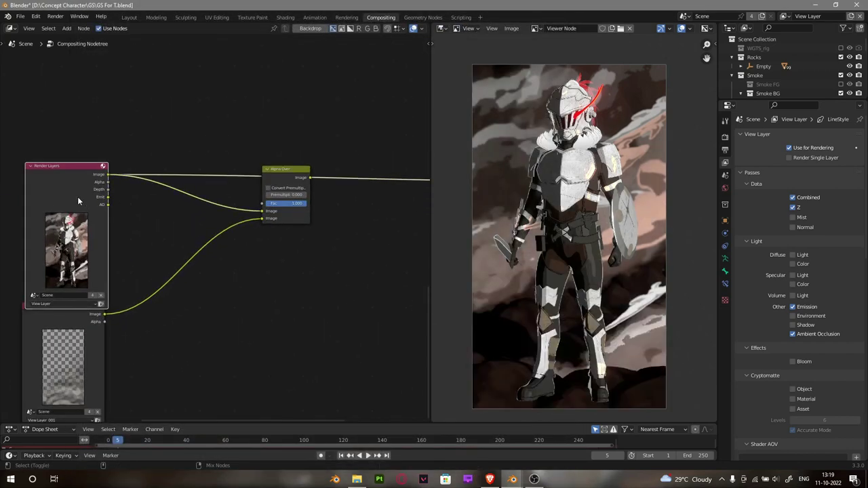
left_click(78, 197, "ctrl+shift")
left_click(77, 197, "ctrl+shift")
left_click(77, 197, "ctrl+shift")
middle_click_drag(287, 203, 249, 221)
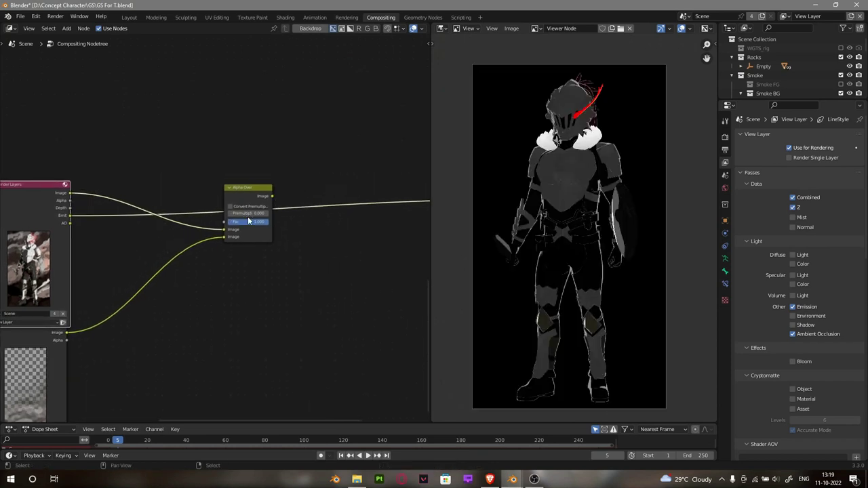
middle_click_drag(32, 212, 113, 208)
left_click(112, 208, "ctrl+shift")
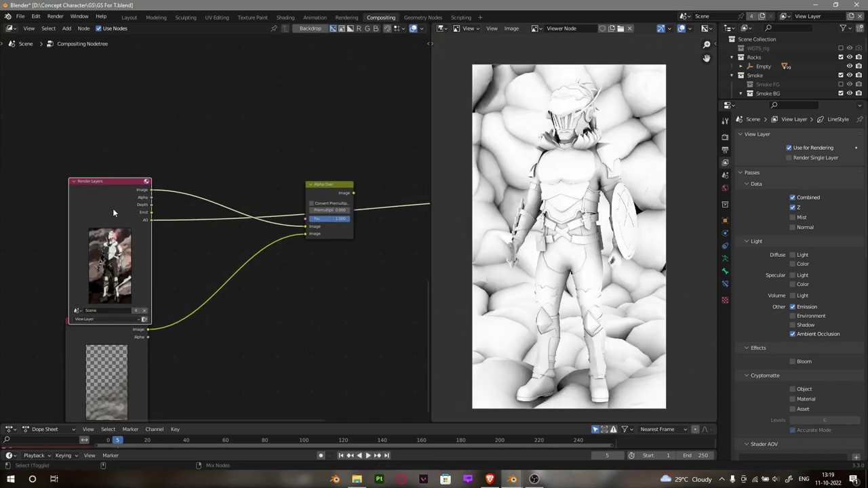
middle_click_drag(326, 212, 218, 211)
left_click(215, 194, "ctrl+shift")
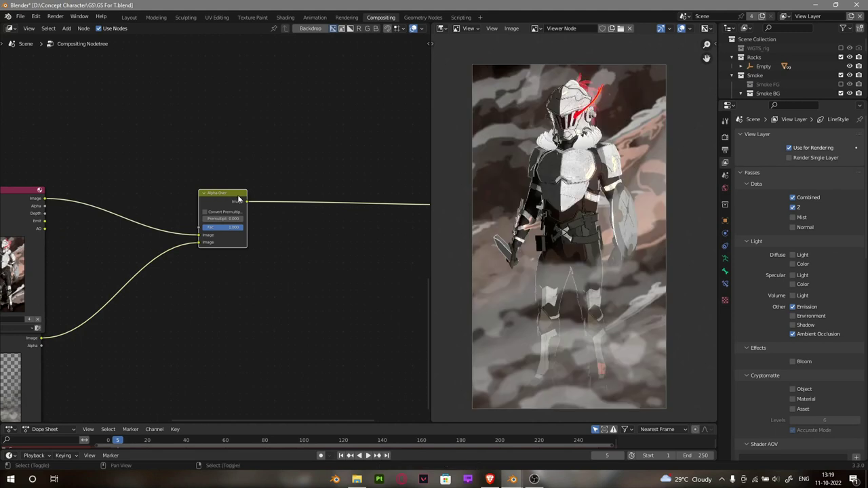
left_click_drag(246, 201, 308, 192)
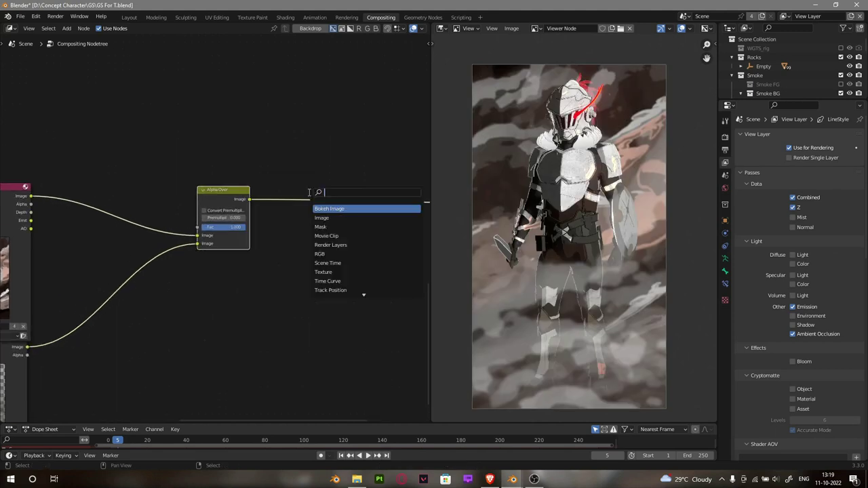
Add a Lens Distortion node fed by the Alpha Over output
key("Escape")
middle_click_drag(355, 192, 263, 192)
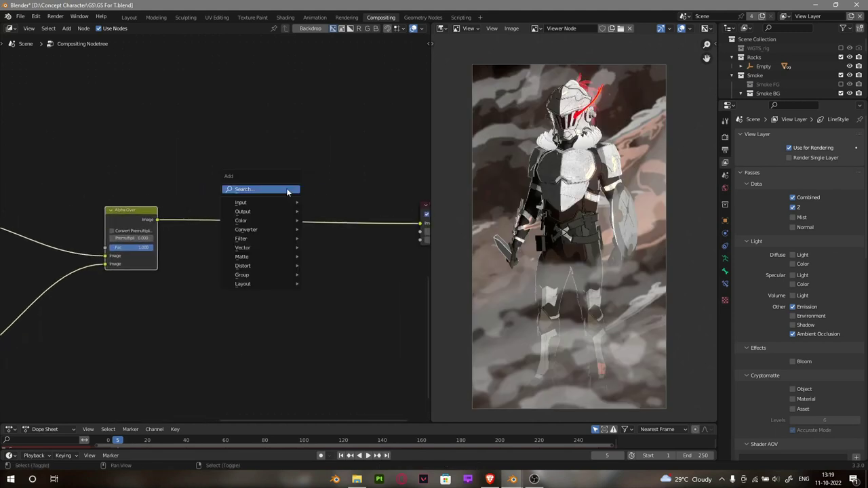
left_click_drag(157, 219, 306, 192)
type("le")
left_click(309, 213)
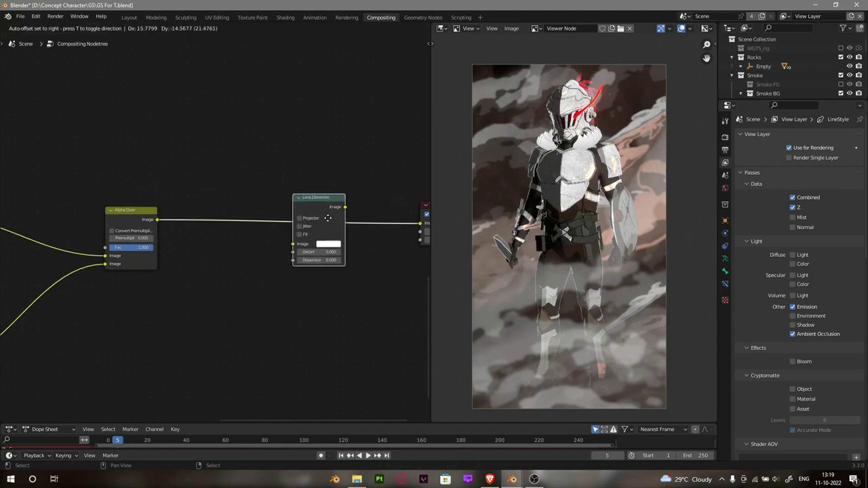
scroll(298, 217, "up", 1)
scroll(296, 222, "up", 1)
Turn on Fit and set Distort to 0.010 and Dispersion to 0.020
left_click(261, 230)
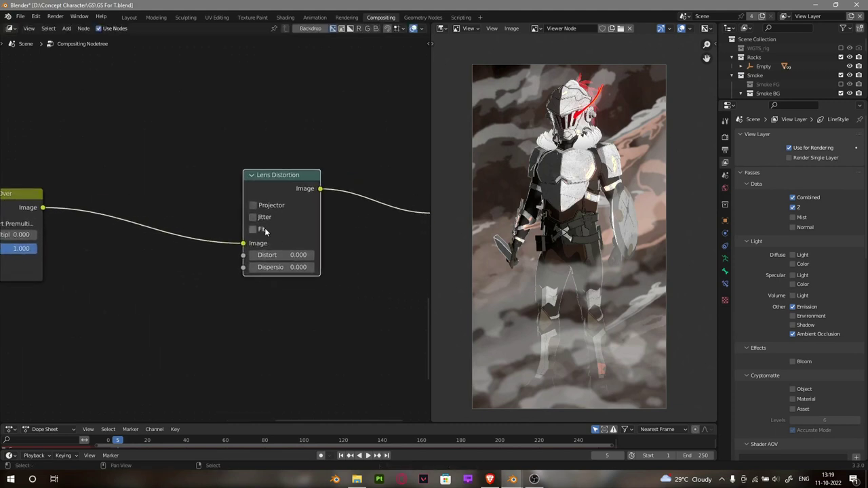
left_click_drag(285, 255, 300, 253)
left_click(299, 254)
type("0.01")
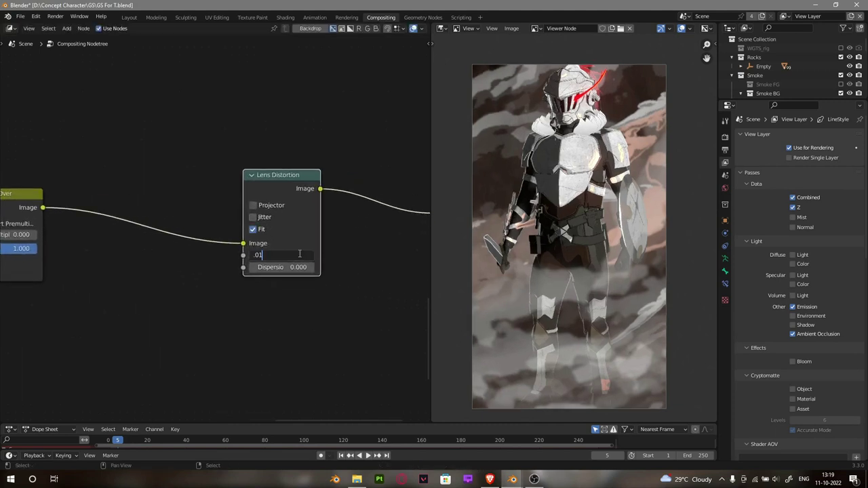
key("Return")
left_click(298, 266)
type("0.02")
key("Return")
Reposition the Lens Distortion node and pan back to the Alpha Over link
scroll(298, 266, "down", 2)
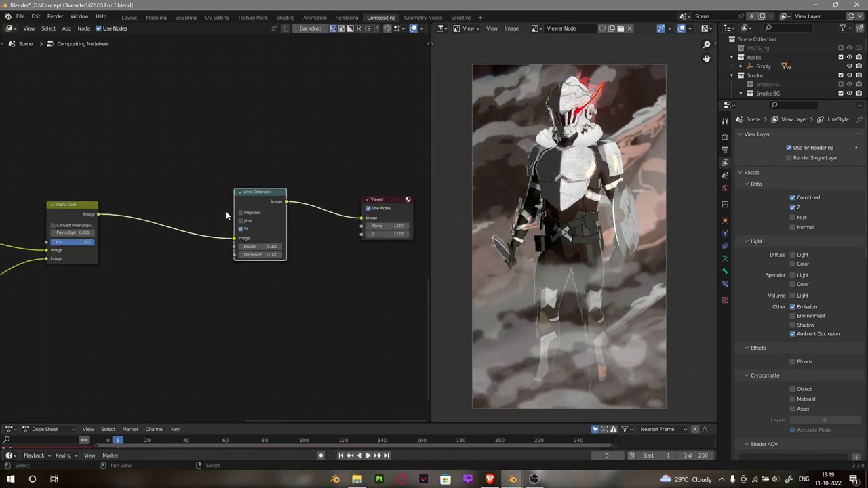
scroll(226, 211, "down", 1)
key("g")
left_click(311, 240)
middle_click_drag(310, 239, 446, 239)
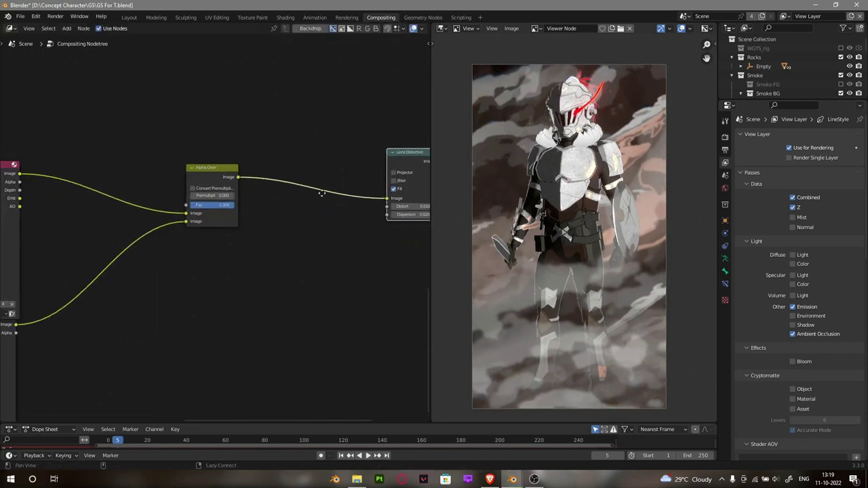
scroll(224, 224, "down", 2)
left_click_drag(217, 205, 175, 205)
Insert a Diamond Sharpen filter node on the link with factor 0.342
scroll(293, 163, "up", 2)
key("shift+a")
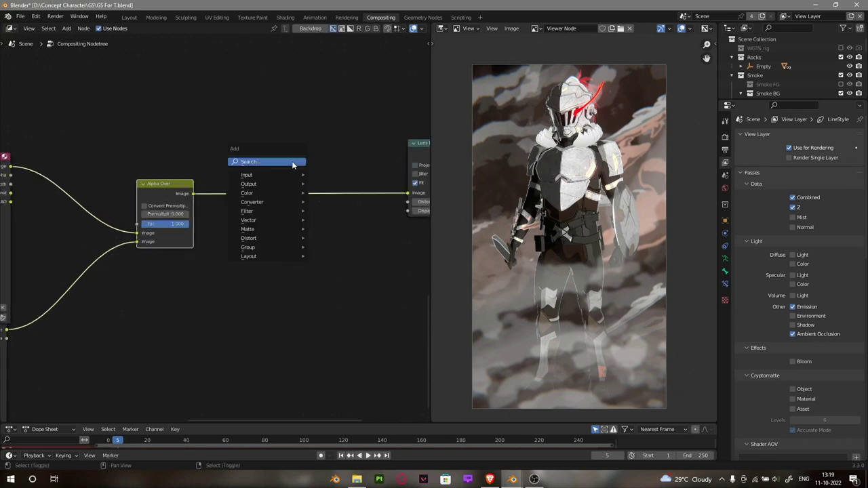
type("fil")
key("Return")
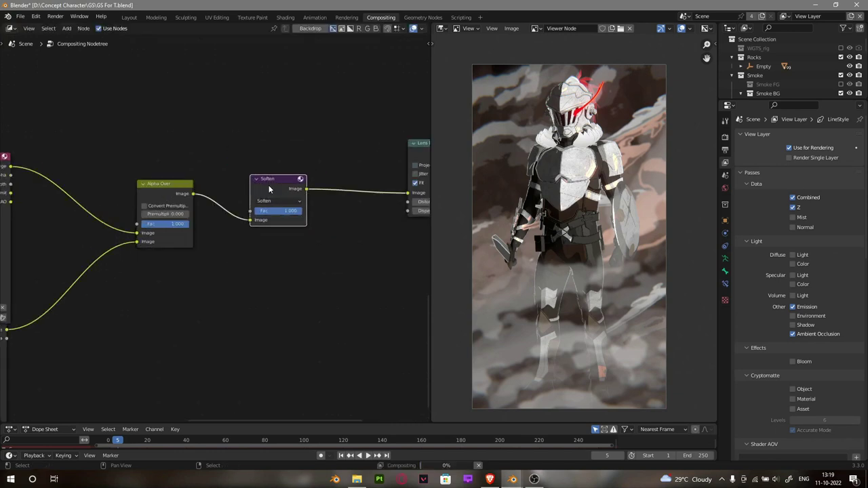
left_click(269, 185)
scroll(268, 185, "up", 2)
left_click(285, 193)
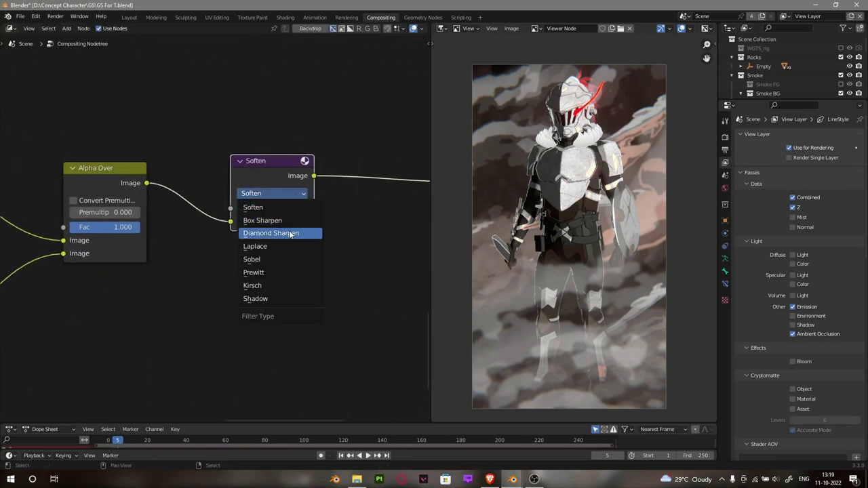
left_click(293, 232)
mouse_move(291, 208)
left_mouse_down()
mouse_move(238, 208)
mouse_move(308, 210)
left_mouse_up()
scroll(590, 206, "up", 4)
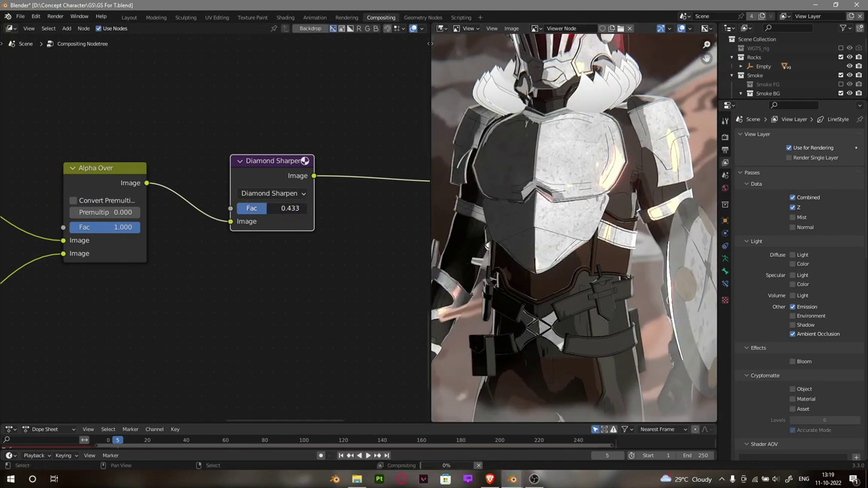
left_click_drag(263, 208, 267, 208)
mouse_move(267, 178)
middle_mouse_down()
mouse_move(246, 193)
mouse_move(158, 211)
middle_mouse_up()
Duplicate it as a Shadow filter at 0.217 and shift Lens Distortion further right
key("shift+d")
left_click(282, 205)
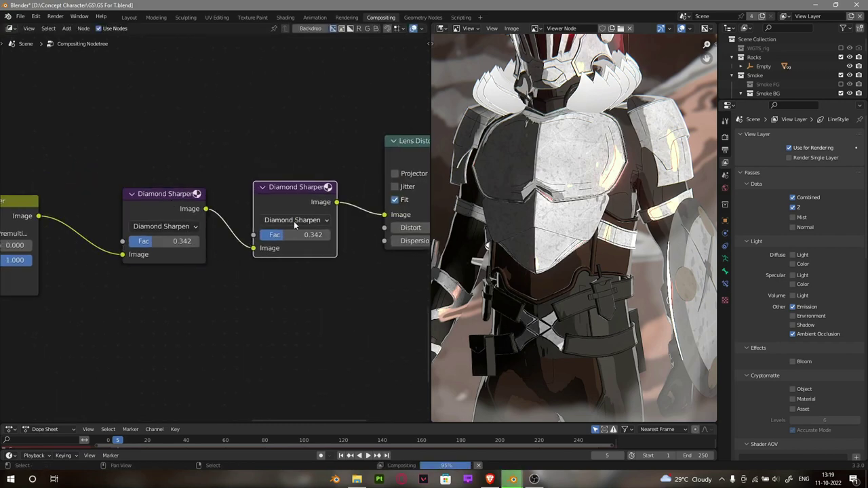
left_click(296, 220)
left_click(297, 274)
left_click(297, 220)
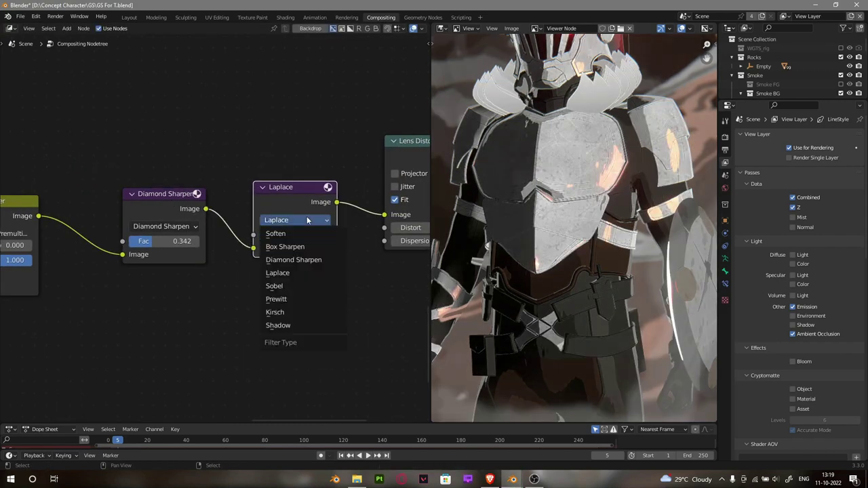
left_click(288, 325)
mouse_move(295, 234)
left_mouse_down()
mouse_move(305, 234)
mouse_move(284, 235)
mouse_move(298, 235)
left_mouse_up()
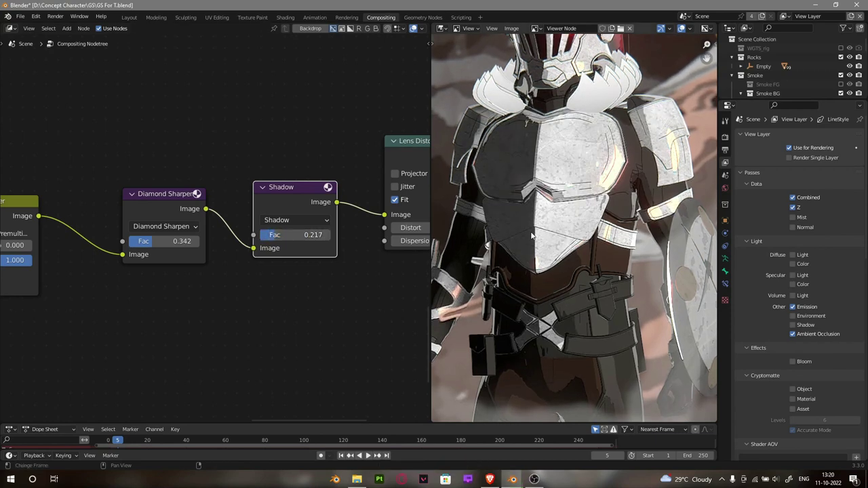
scroll(566, 236, "down", 2)
middle_click_drag(380, 211, 240, 211)
scroll(190, 223, "down", 2)
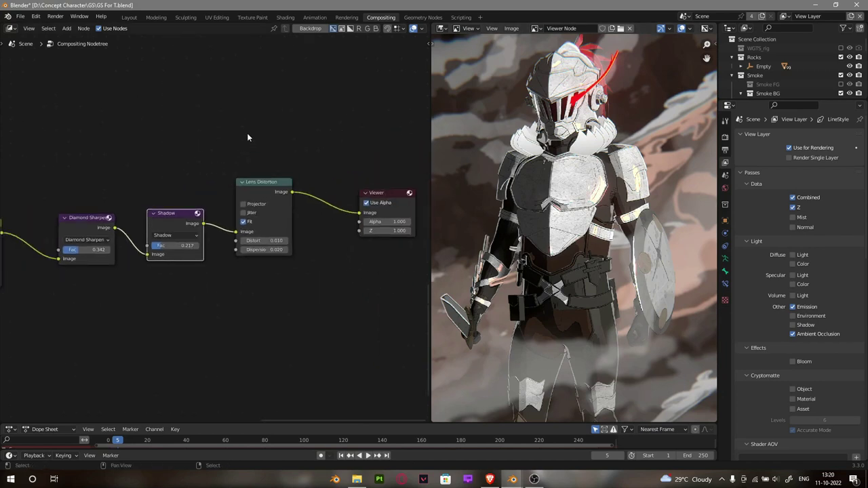
left_click_drag(265, 180, 346, 180)
Duplicate the Shadow node as a Laplace filter at 0.075 before Lens Distortion
left_click(177, 213)
key("shift+d")
left_click(258, 227)
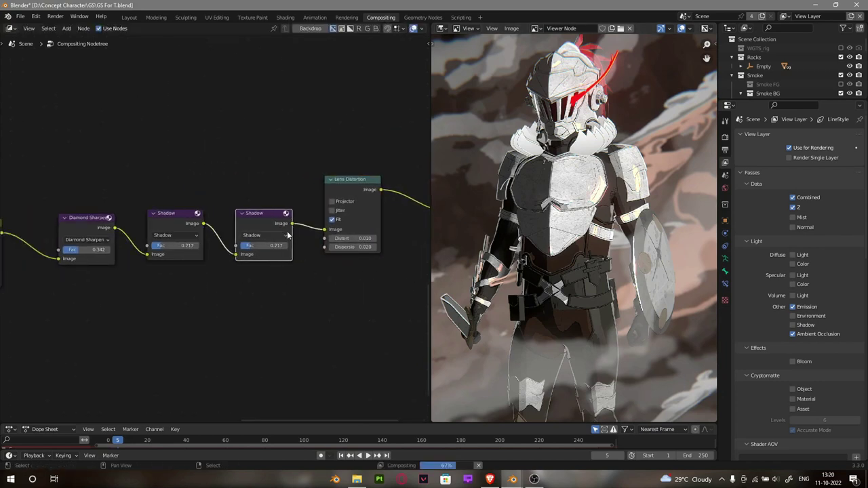
scroll(258, 230, "up", 2)
left_click(293, 238)
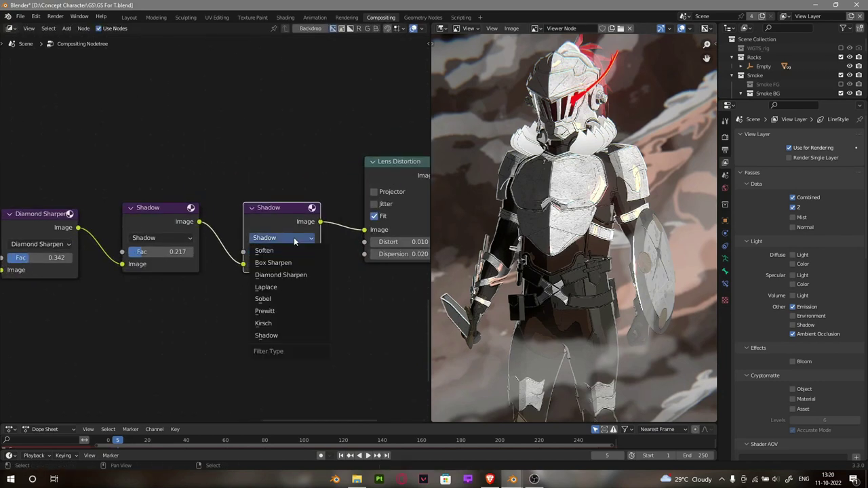
left_click(263, 322)
mouse_move(268, 251)
left_mouse_down()
mouse_move(288, 251)
mouse_move(263, 252)
left_mouse_up()
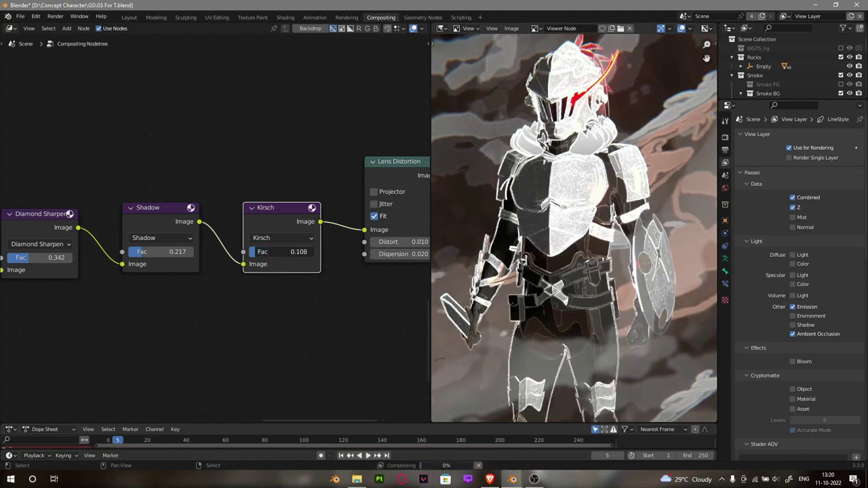
left_click(271, 238)
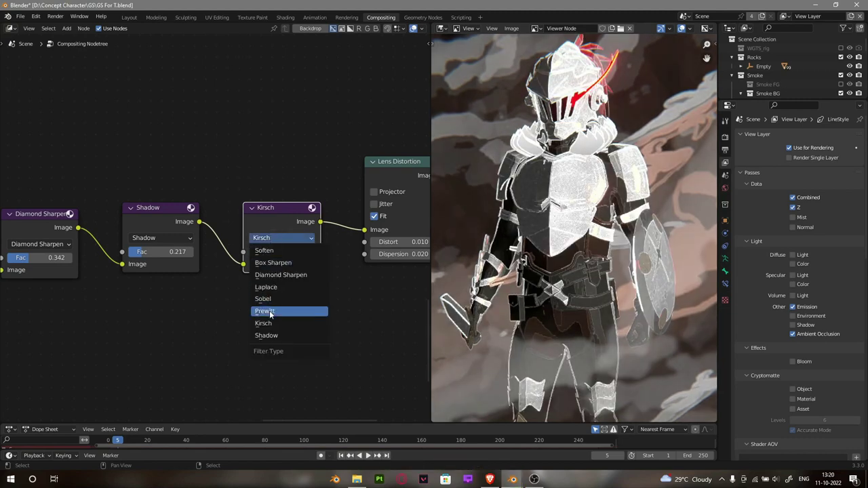
left_click(279, 288)
key("BackSpace")
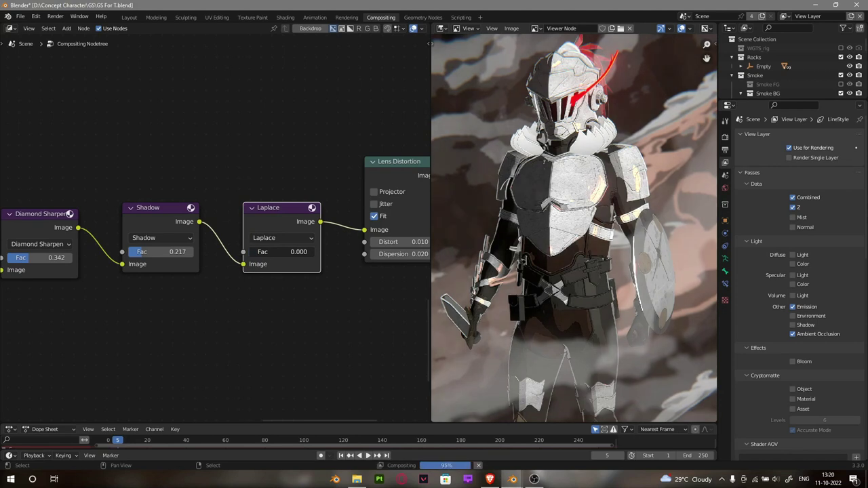
scroll(202, 208, "down", 2)
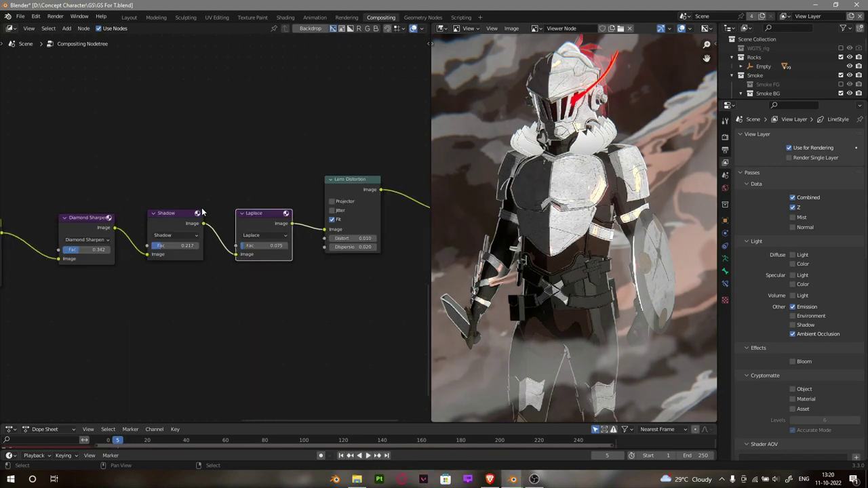
scroll(202, 208, "down", 3)
scroll(201, 208, "down", 2)
scroll(191, 221, "up", 1)
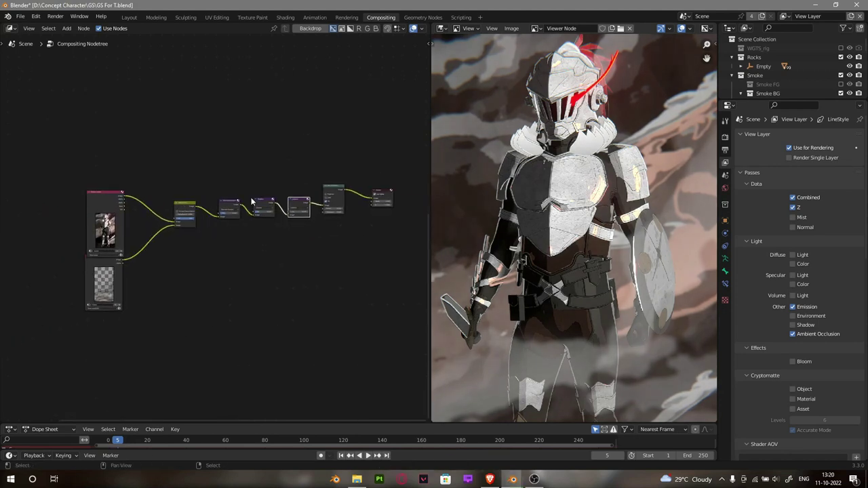
scroll(223, 210, "up", 1)
scroll(251, 204, "up", 1)
scroll(251, 204, "down", 1)
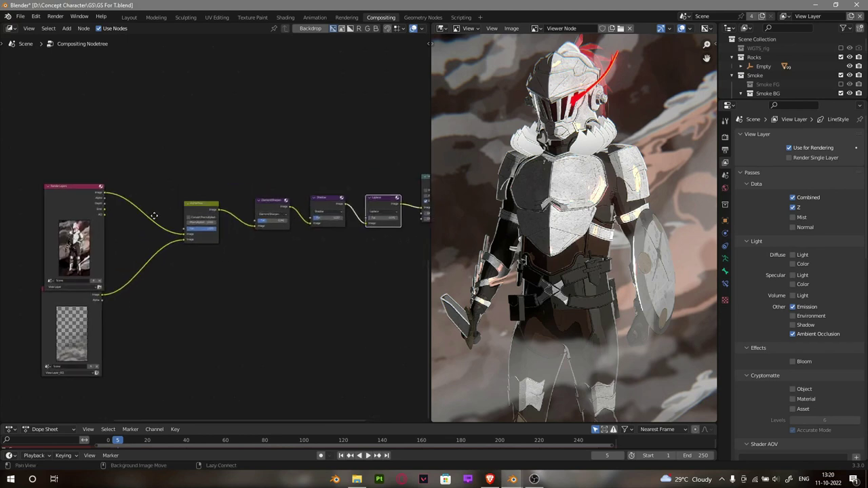
scroll(247, 212, "down", 1)
scroll(245, 219, "down", 1)
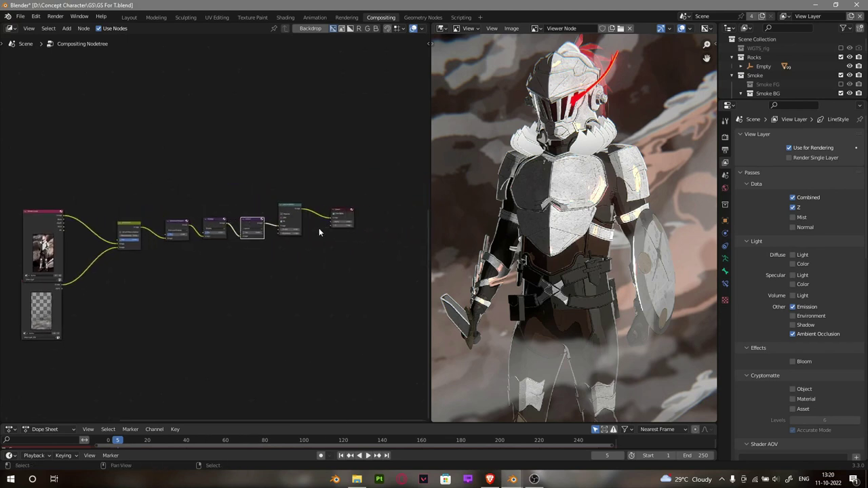
scroll(320, 228, "up", 1)
scroll(324, 216, "up", 1)
Switch to the ex.blend reference window and select its middle and Color Balance node groups
key("alt+Tab")
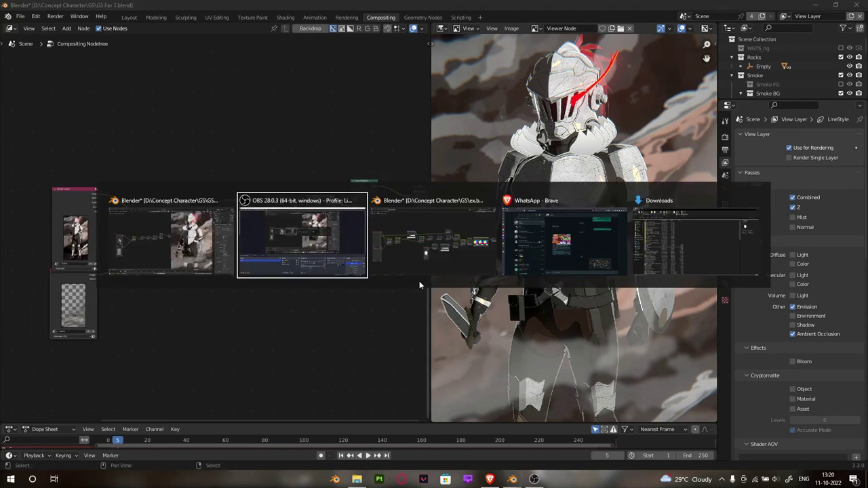
key("alt+Tab")
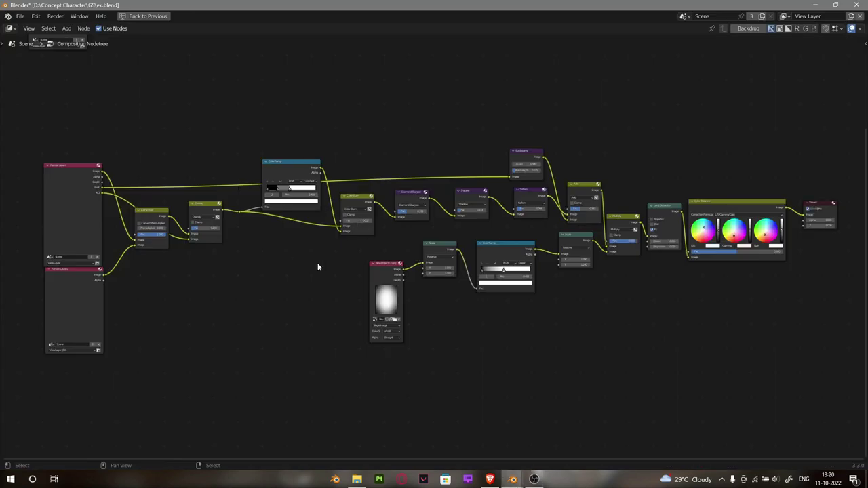
left_click_drag(144, 136, 641, 250)
left_click_drag(652, 164, 804, 283)
left_click_drag(841, 225, 836, 223)
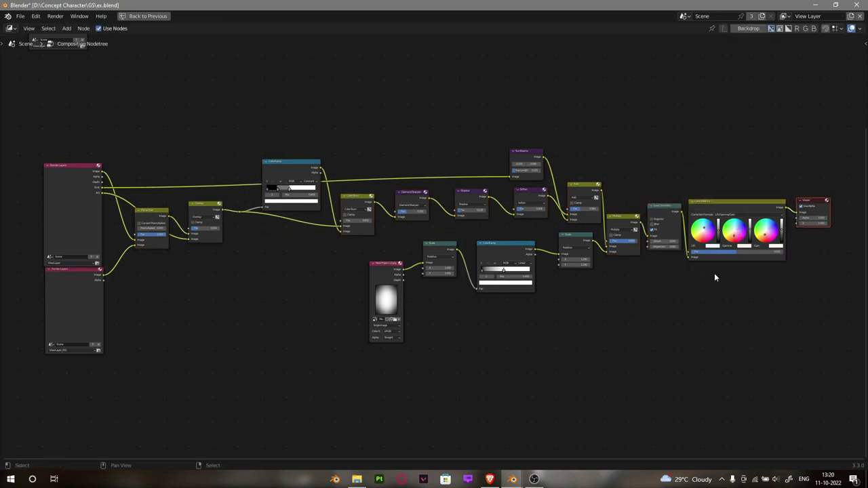
Select the New Project, Scale and ColorRamp nodes and zoom around the reference tree
scroll(533, 316, "up", 1)
scroll(530, 354, "up", 1)
left_click_drag(554, 383, 349, 245)
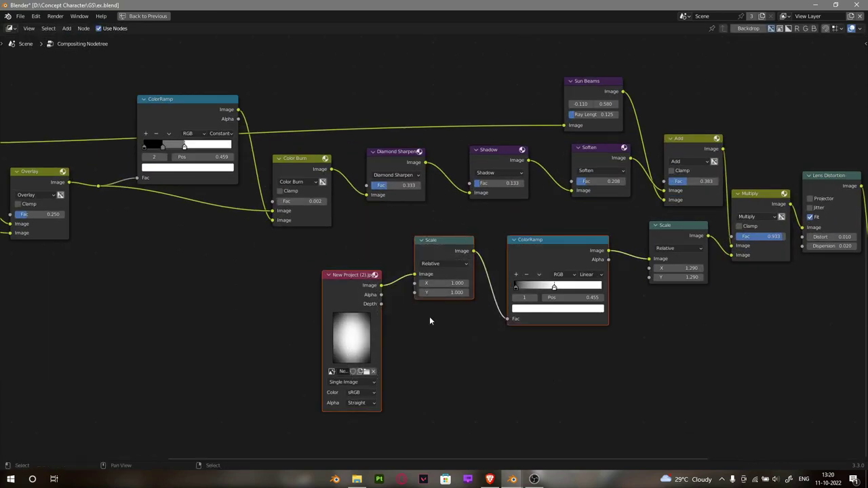
scroll(430, 319, "up", 1)
scroll(393, 285, "down", 3, "ctrl")
scroll(461, 272, "down", 3, "ctrl")
scroll(518, 264, "down", 3, "ctrl")
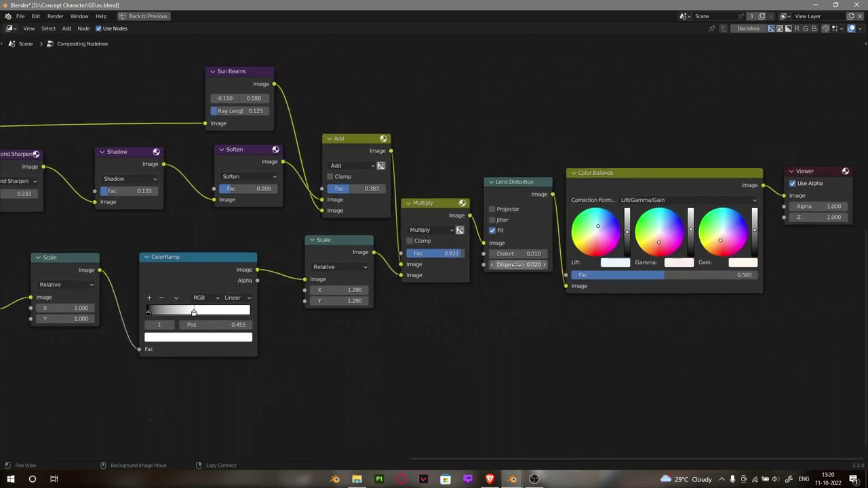
scroll(518, 264, "down", 1, "ctrl")
scroll(533, 247, "down", 2)
scroll(540, 238, "down", 1)
scroll(544, 229, "down", 1)
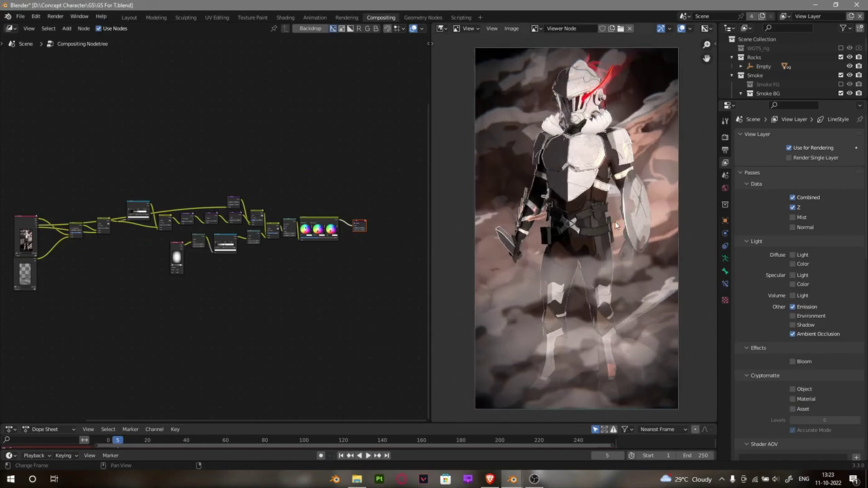
scroll(616, 231, "up", 1)
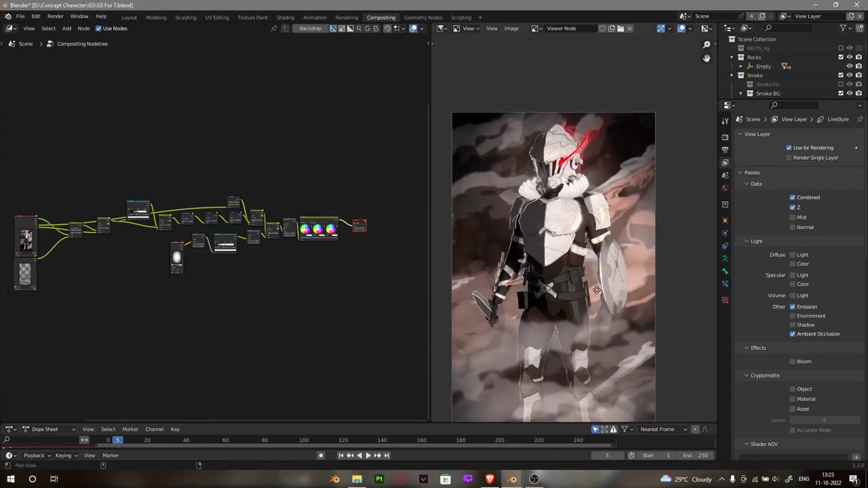
scroll(617, 241, "up", 2)
scroll(620, 255, "up", 1)
scroll(622, 265, "down", 1)
scroll(622, 266, "down", 4)
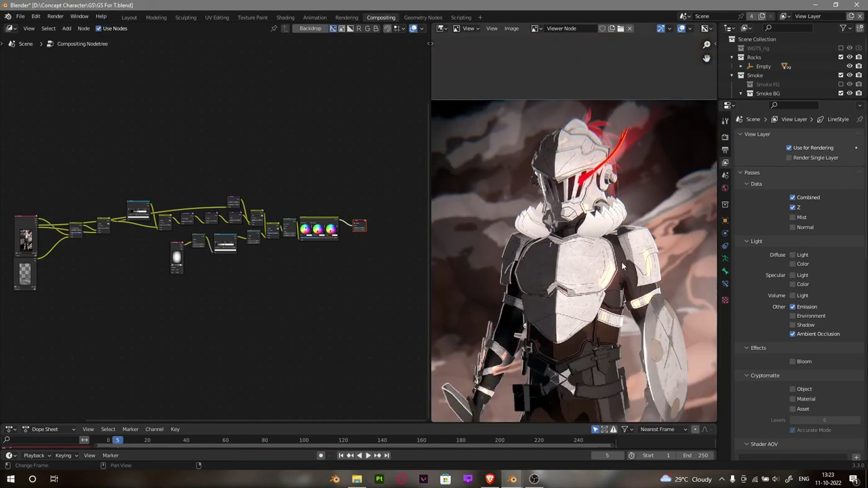
scroll(623, 266, "up", 5)
scroll(622, 267, "down", 6)
scroll(622, 209, "up", 2)
scroll(630, 177, "up", 2)
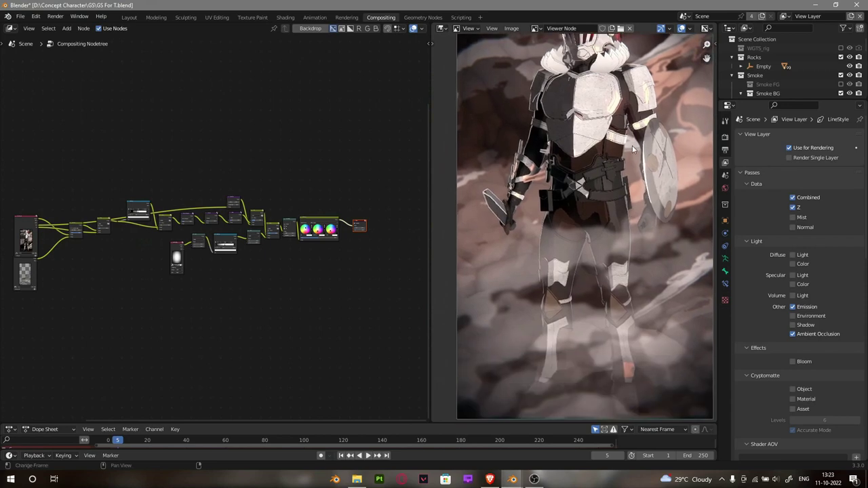
scroll(630, 176, "down", 2)
scroll(630, 177, "up", 2)
scroll(630, 176, "down", 1)
scroll(631, 178, "down", 2)
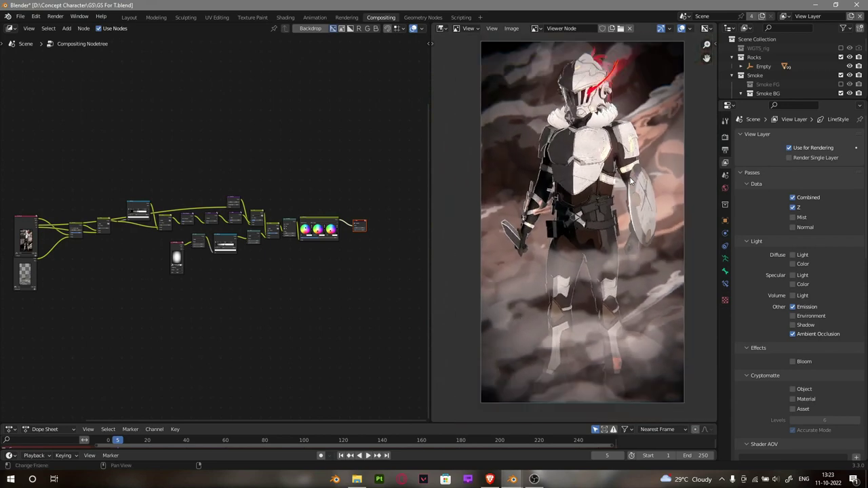
scroll(628, 183, "up", 2)
scroll(624, 190, "up", 1)
scroll(620, 199, "down", 3)
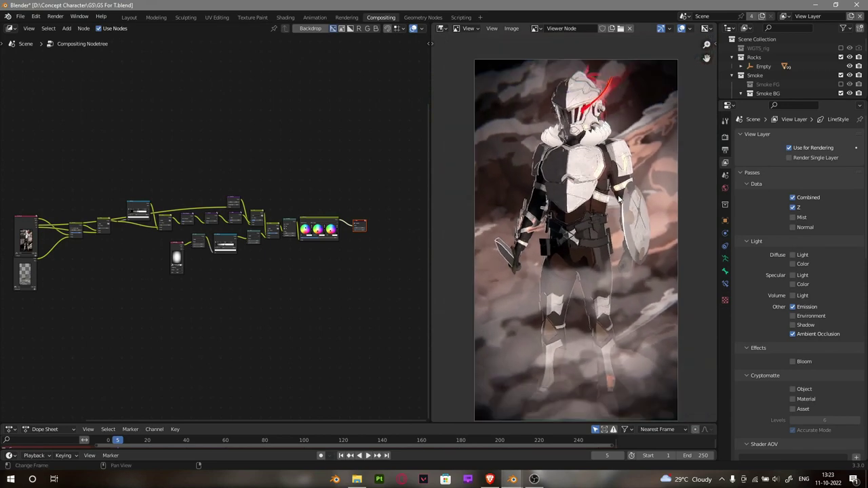
scroll(619, 200, "up", 1)
scroll(617, 191, "down", 1)
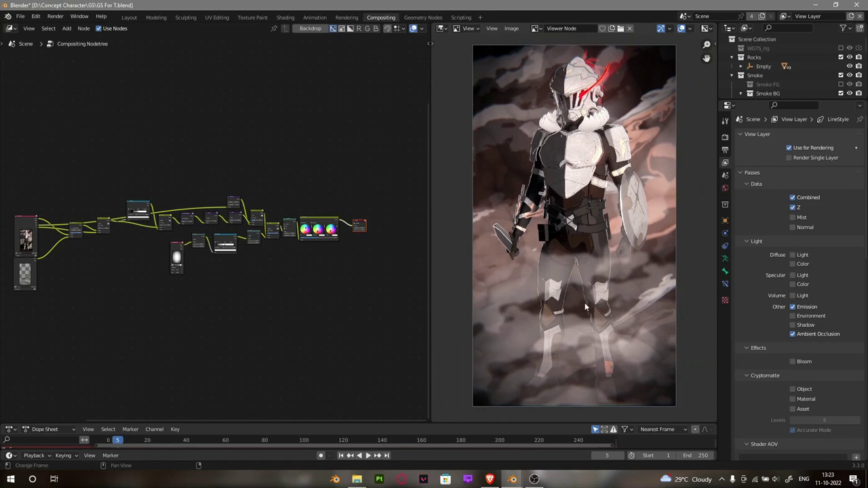
left_click(543, 479)
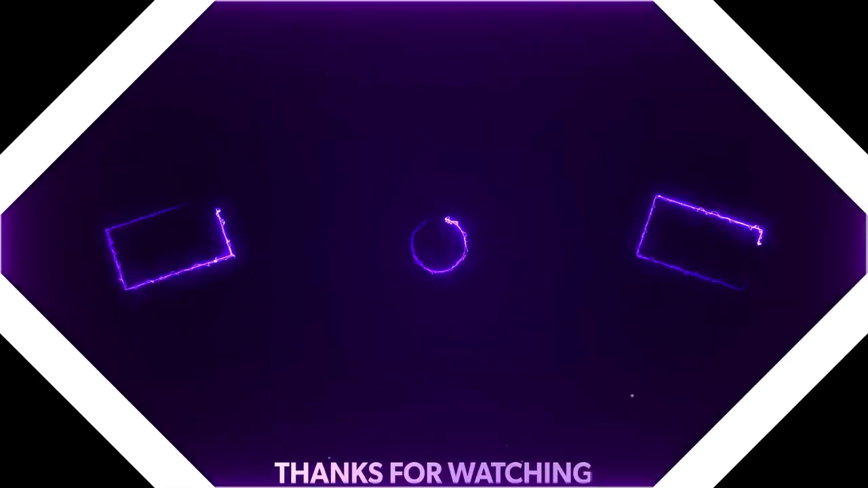